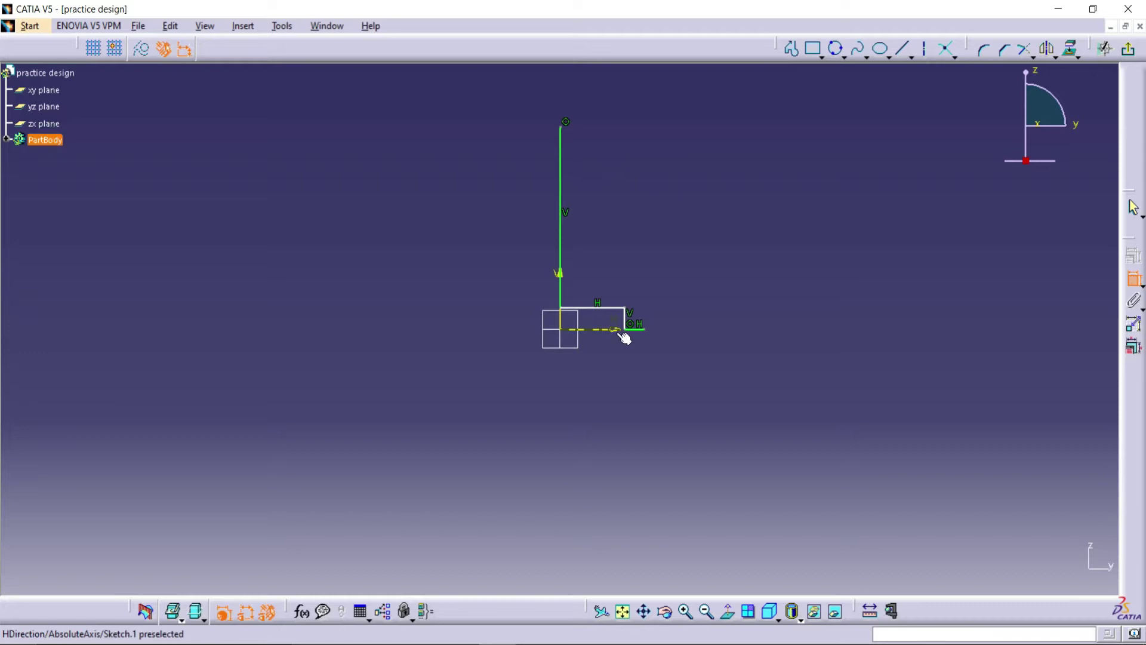
Add a length dimension to the short horizontal stub at the profile's lower end.
click(644, 335)
click(637, 371)
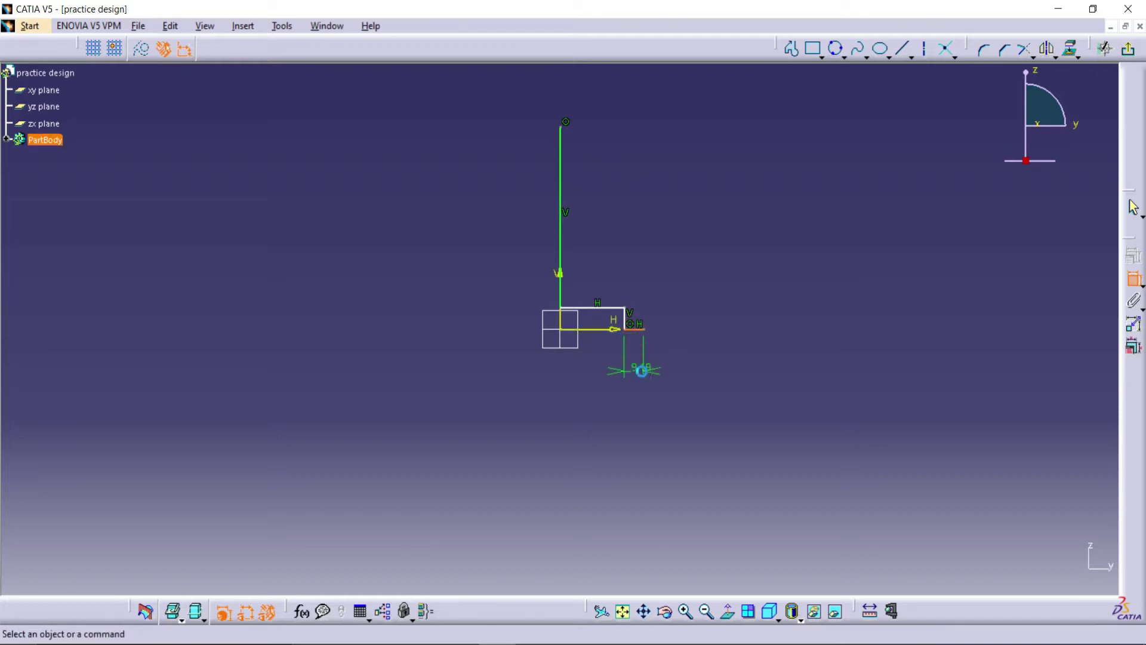
Set the stub's length dimension to 1 mm.
double_click(635, 378)
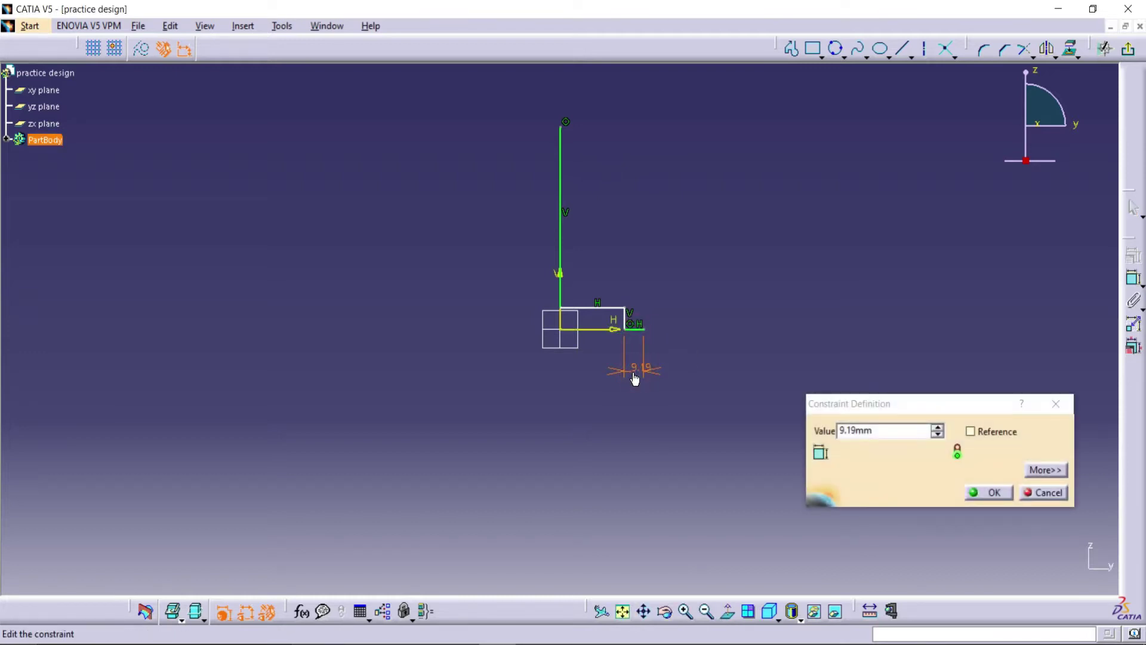
double_click(855, 430)
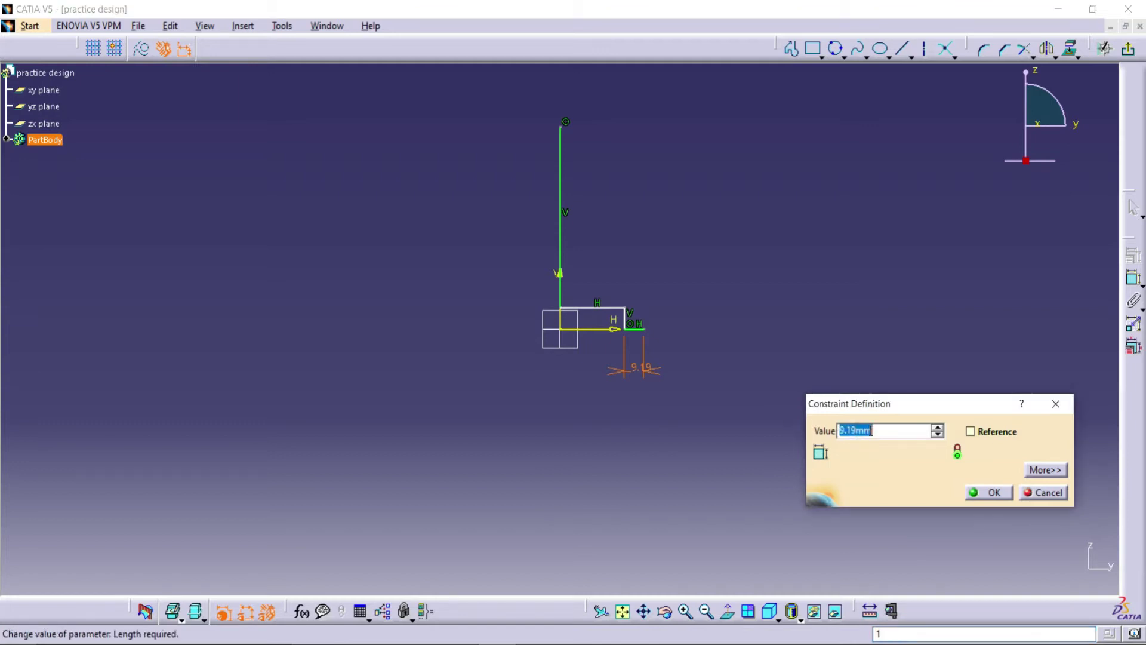
text(1)
click(994, 493)
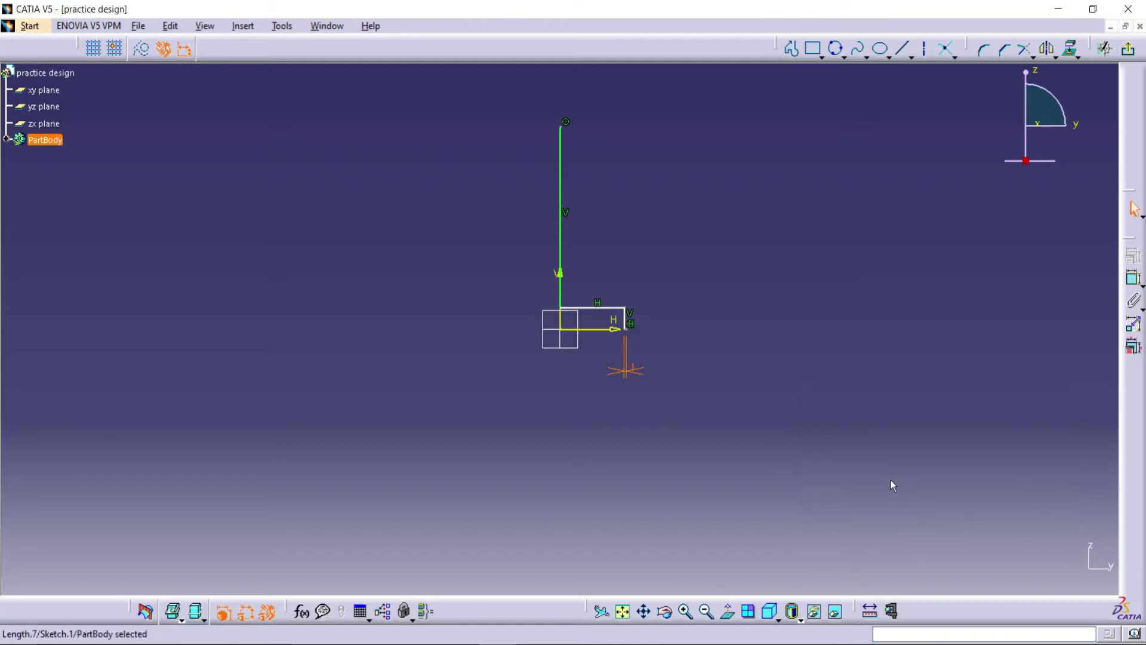
Dimension the short vertical line as the 5 mm step height.
click(624, 316)
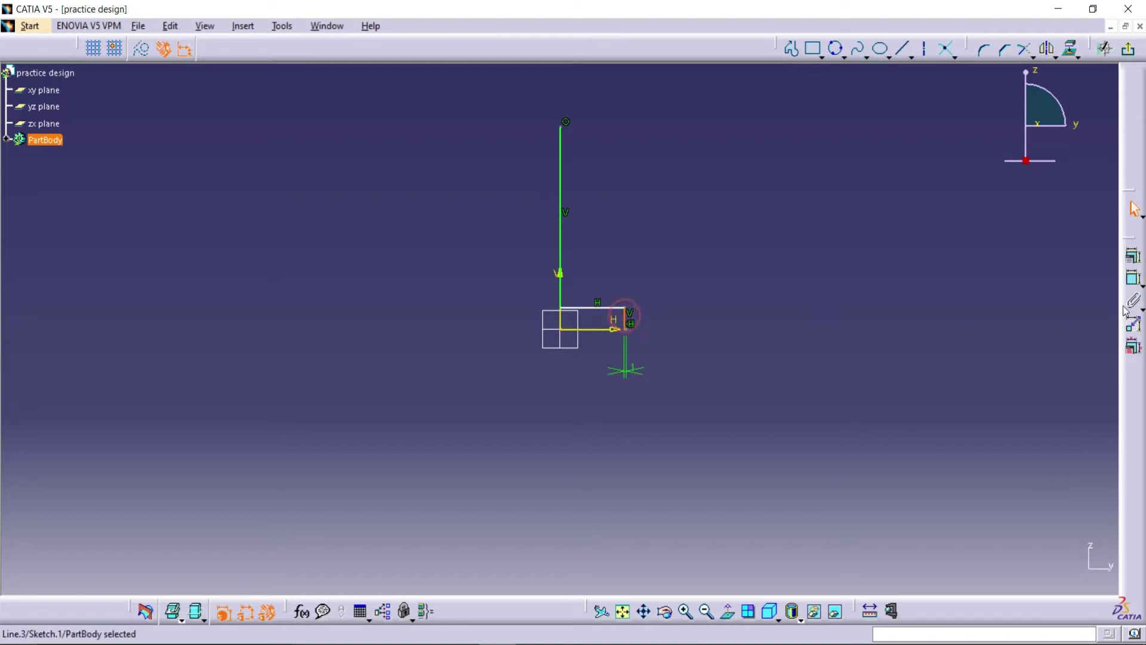
click(1134, 278)
click(681, 291)
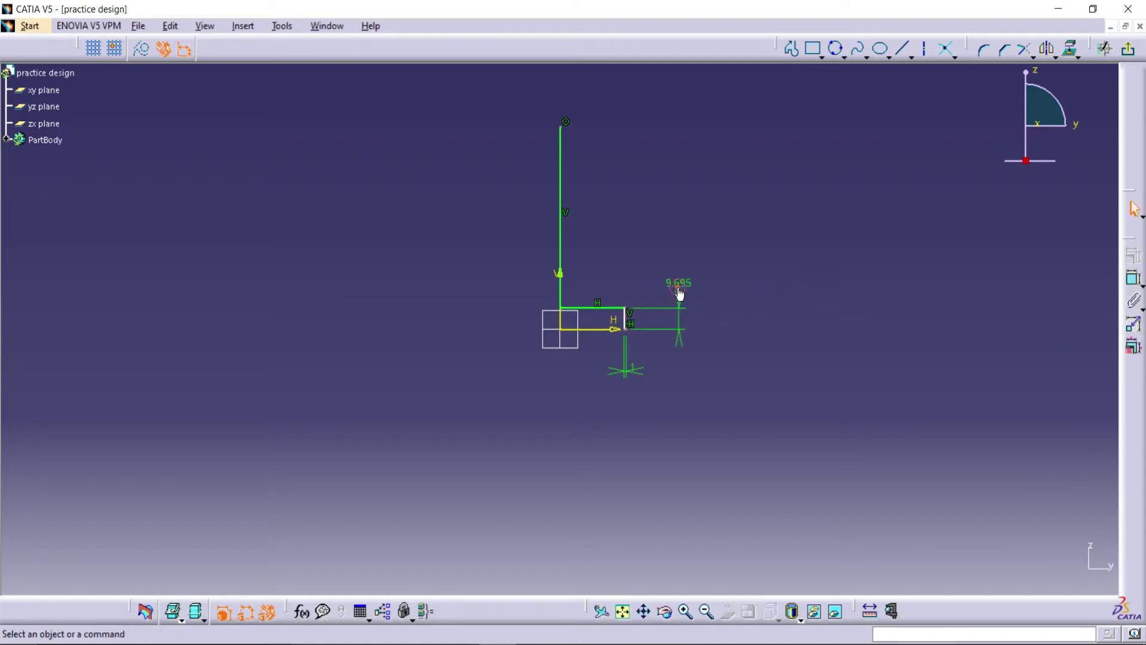
double_click(679, 293)
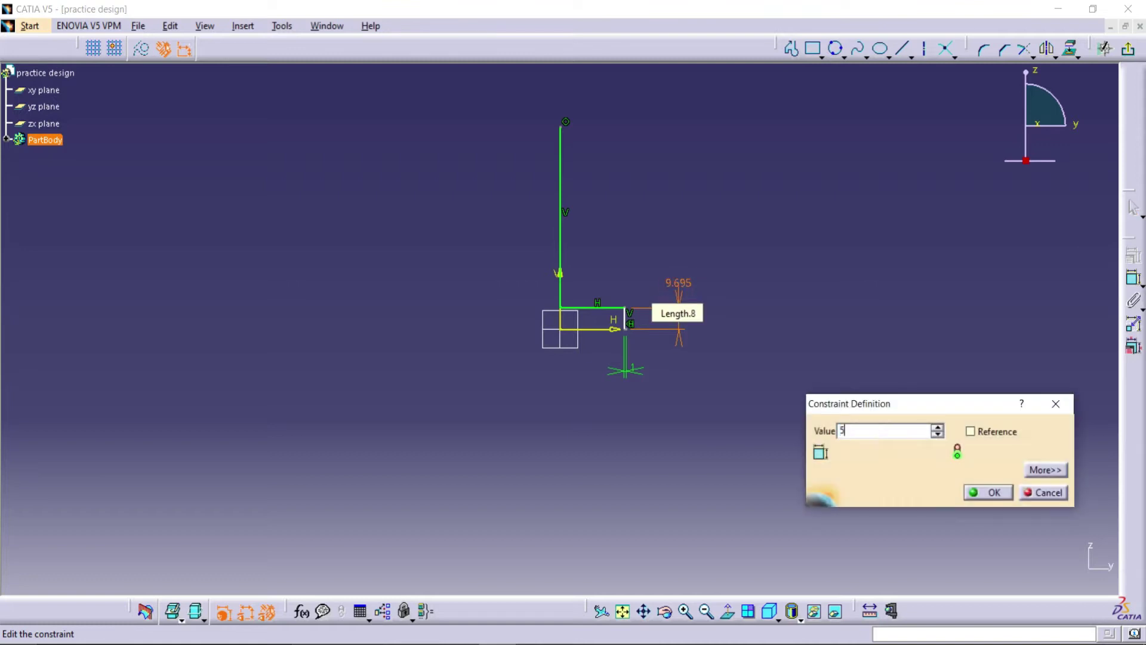
click(966, 498)
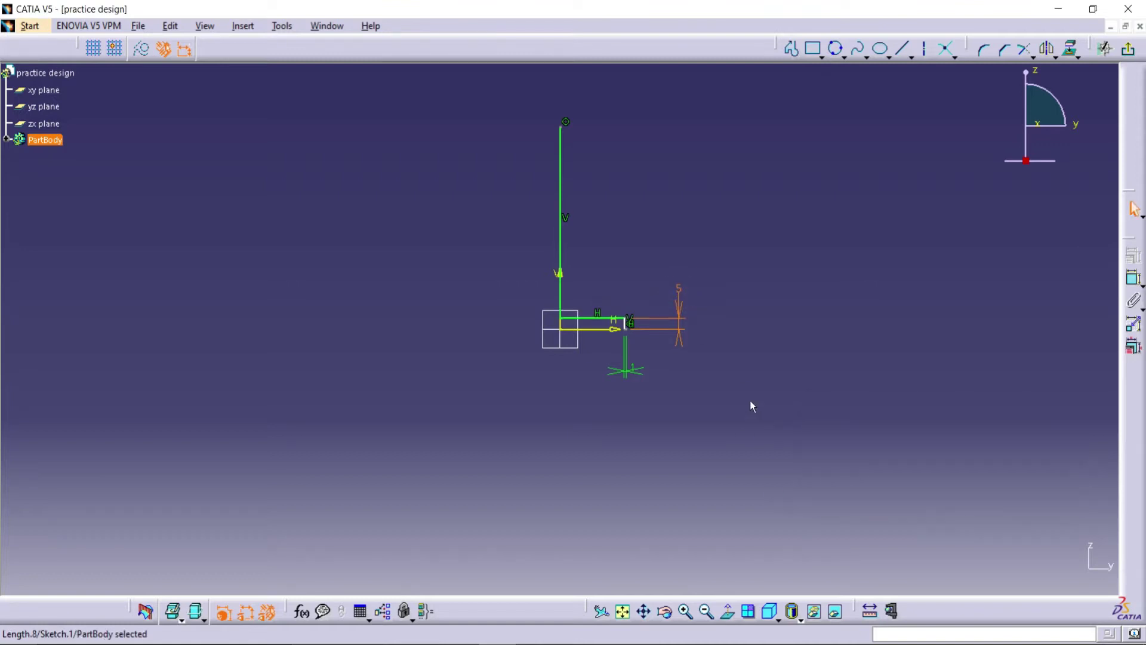
Dimension the bottom horizontal line to an 11 mm width.
mouse_move(604, 338)
middle_down()
mouse_move(1032, 298)
mouse_move(761, 496)
middle_up()
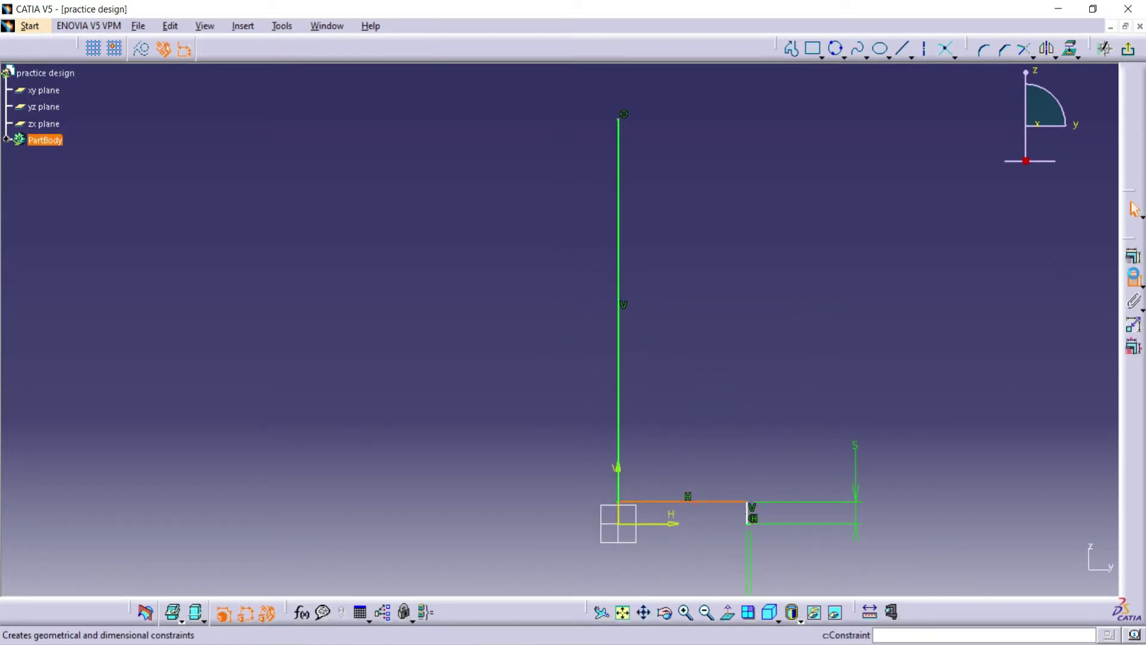
click(785, 372)
click(785, 373)
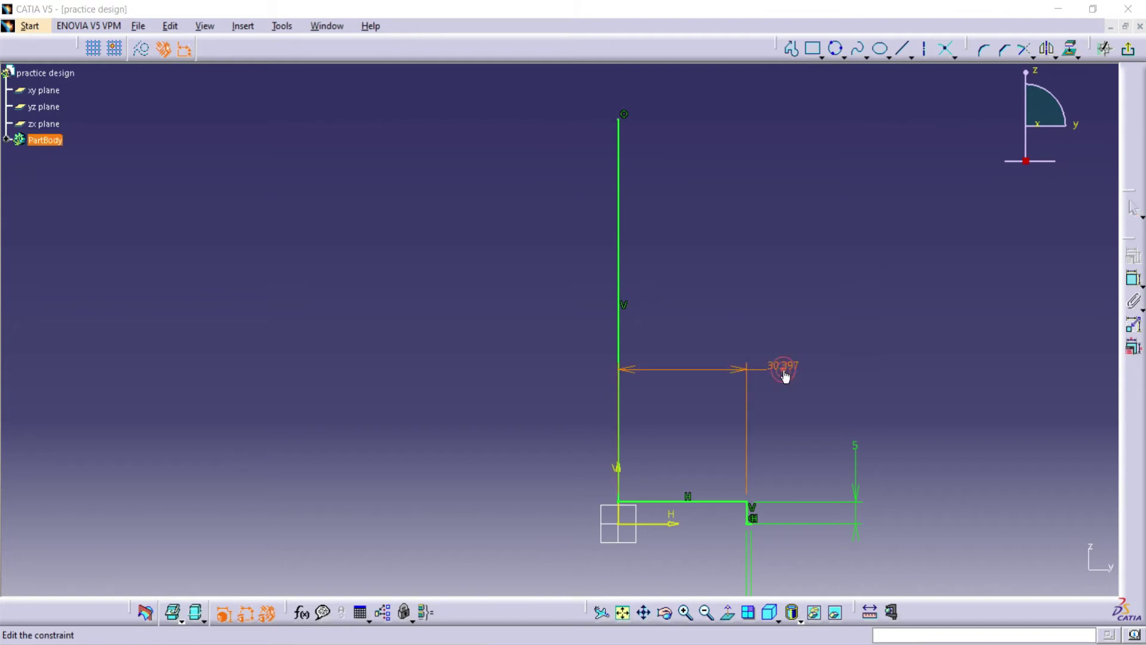
text(11)
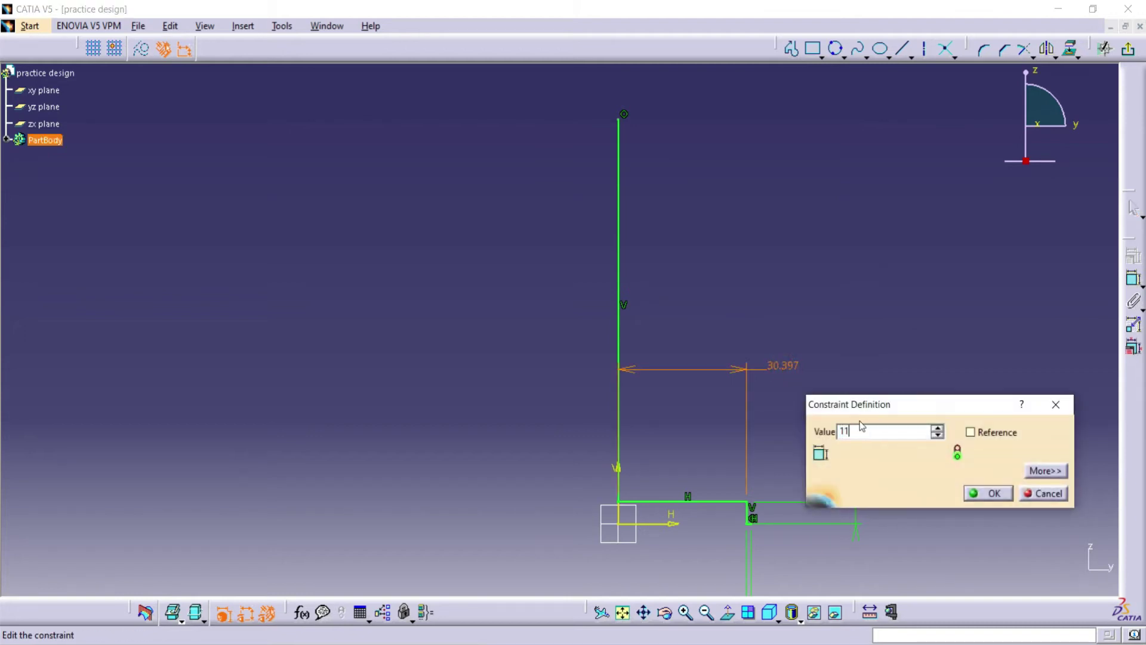
click(1001, 496)
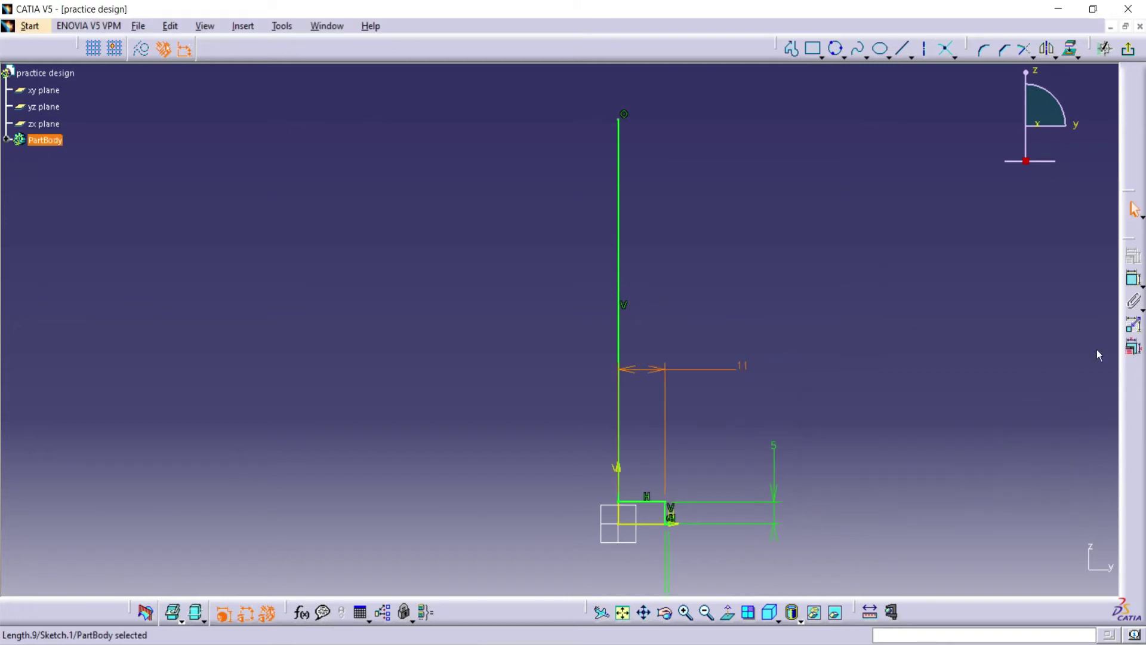
Constrain the overall height from bottom line to top point at 21 mm.
click(1132, 282)
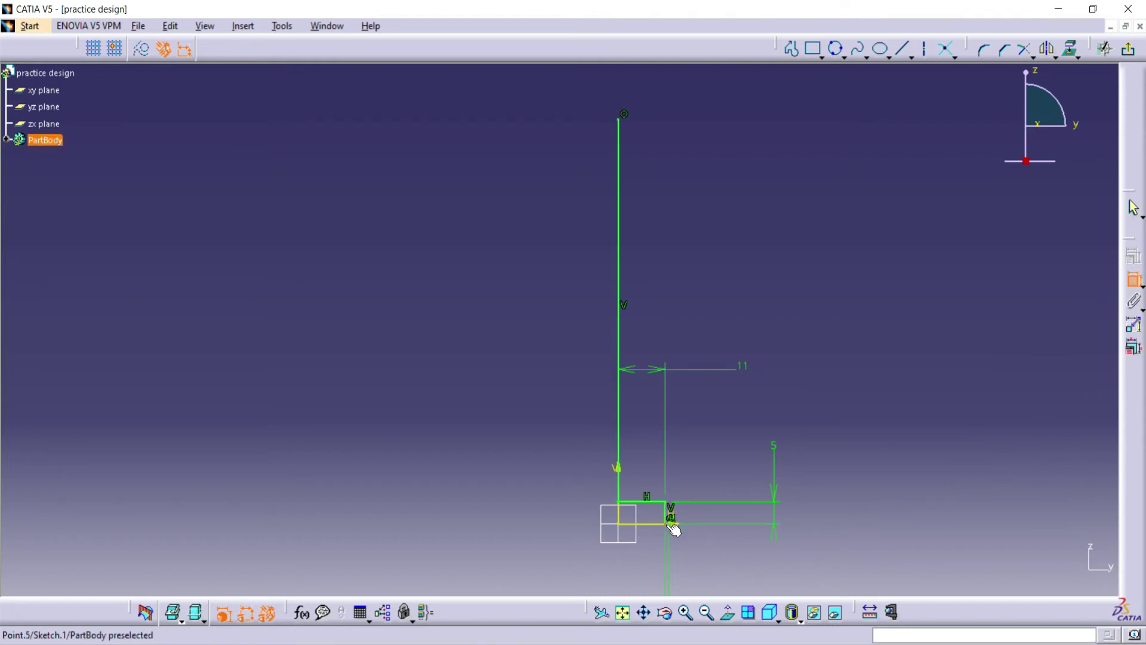
click(647, 523)
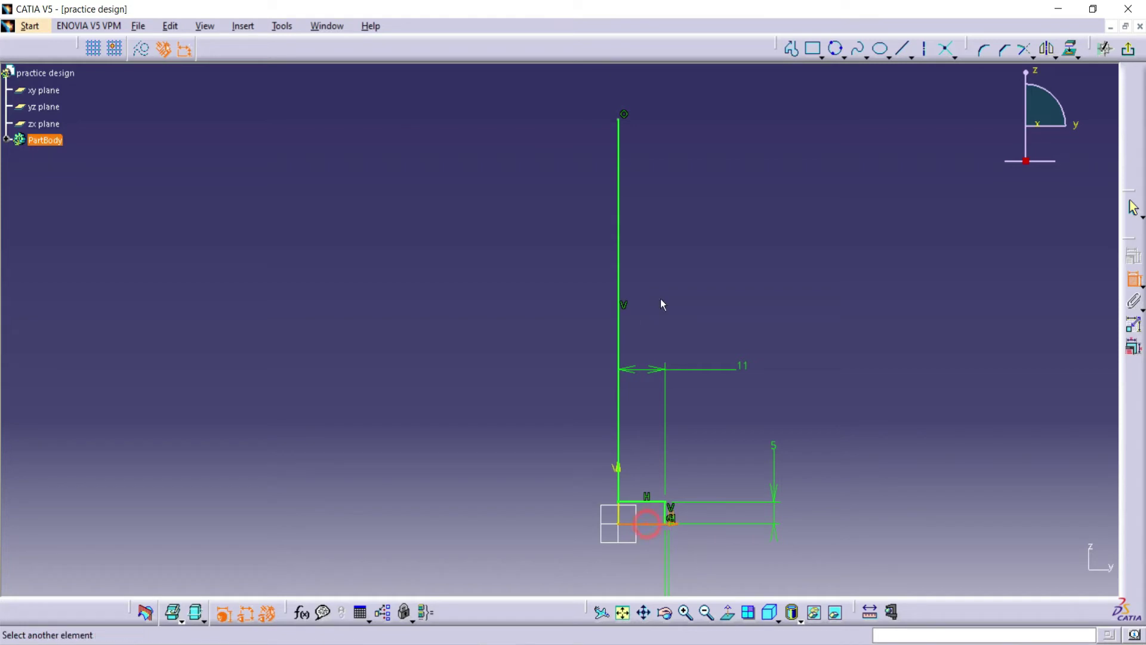
click(624, 116)
click(484, 292)
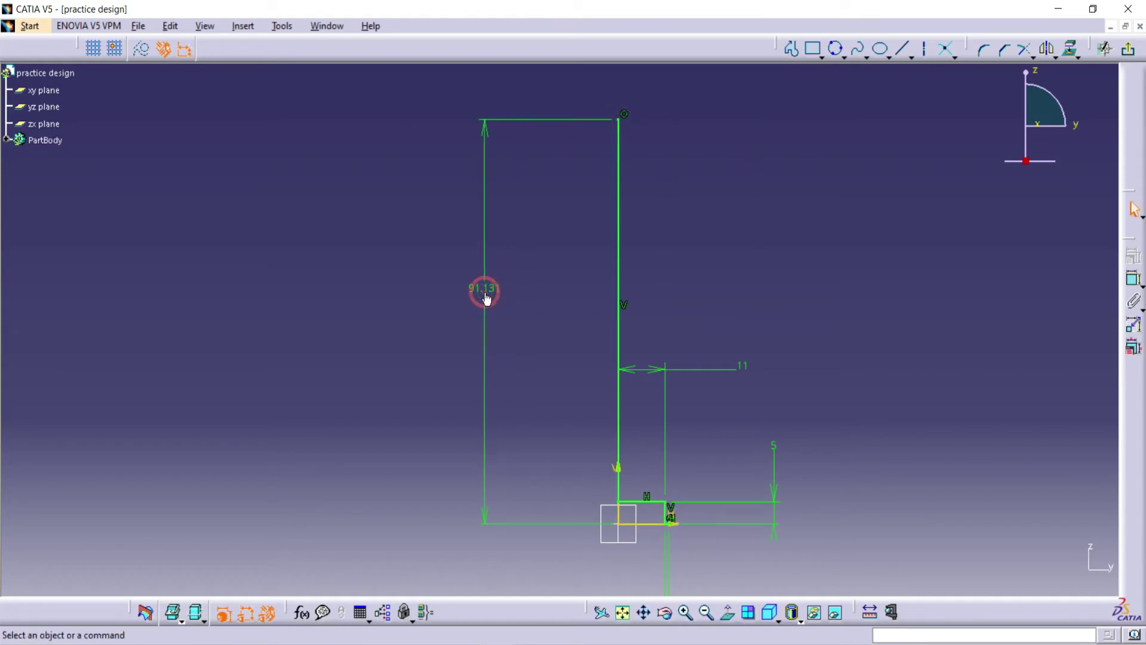
double_click(486, 293)
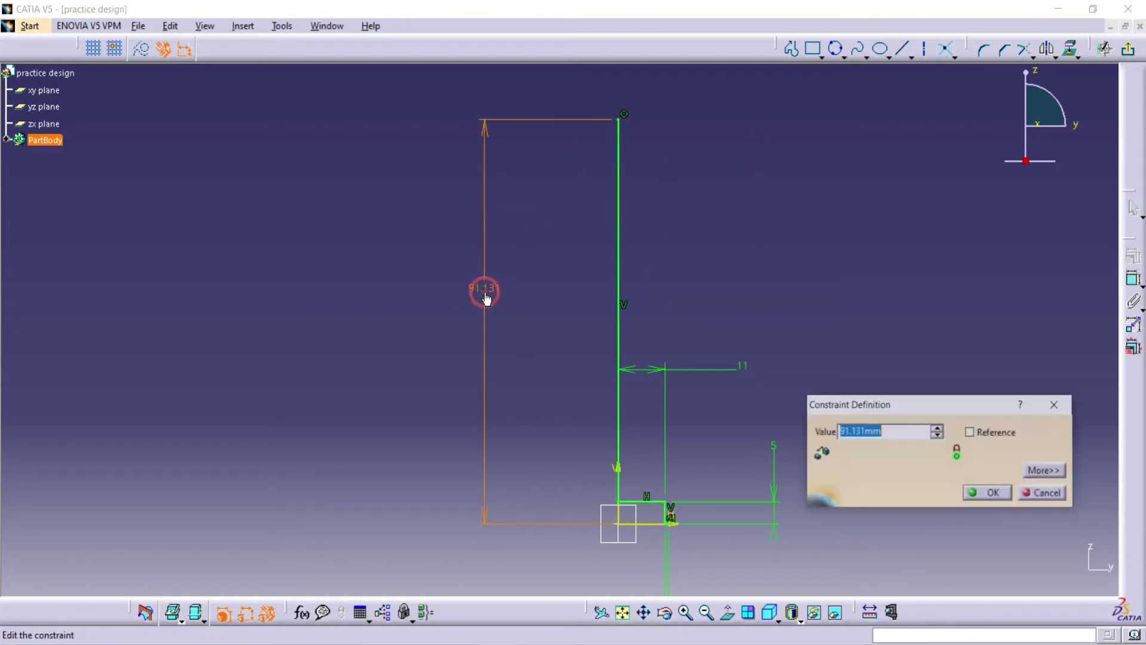
text(21)
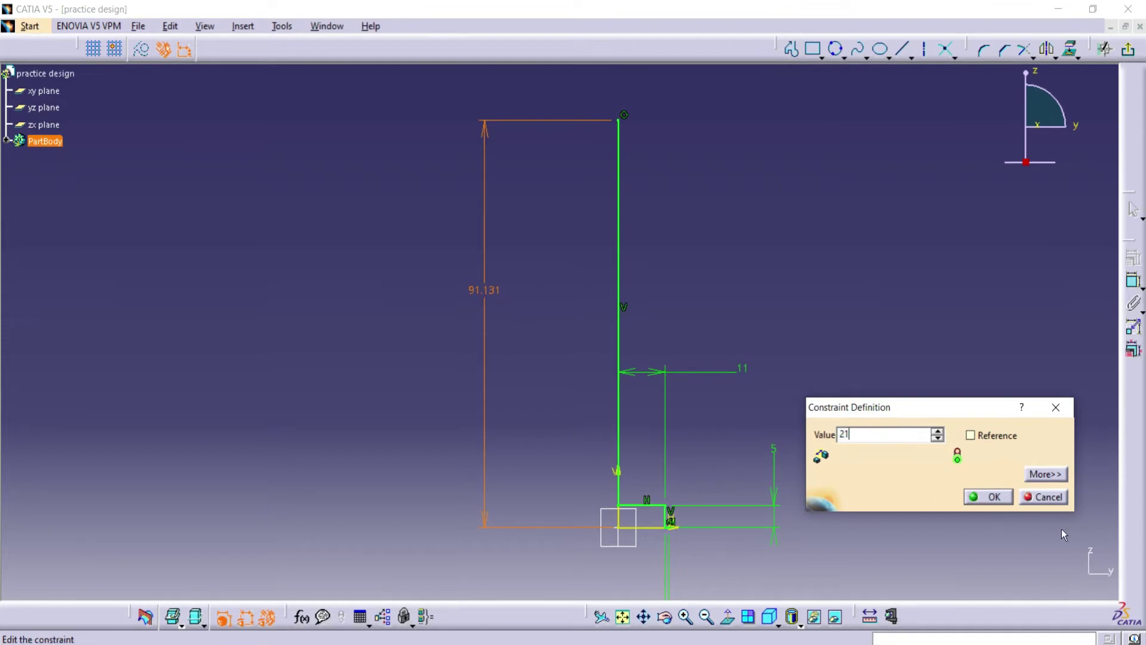
click(989, 498)
click(623, 616)
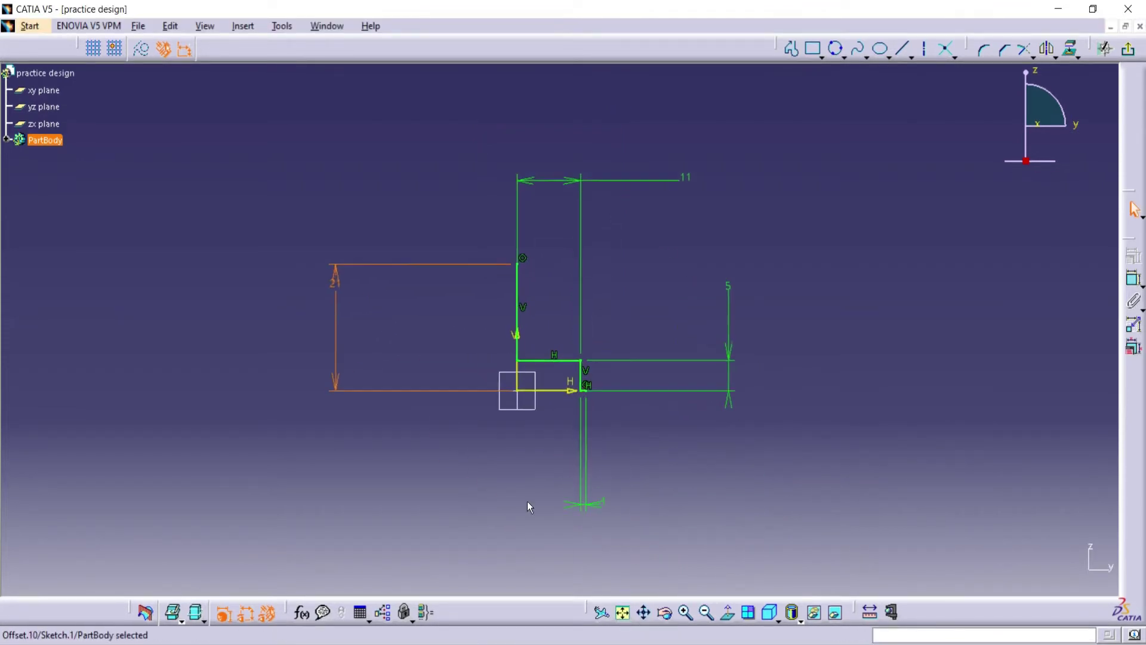
Draw a vertical line from just right of the step up near the top.
click(685, 612)
click(685, 612)
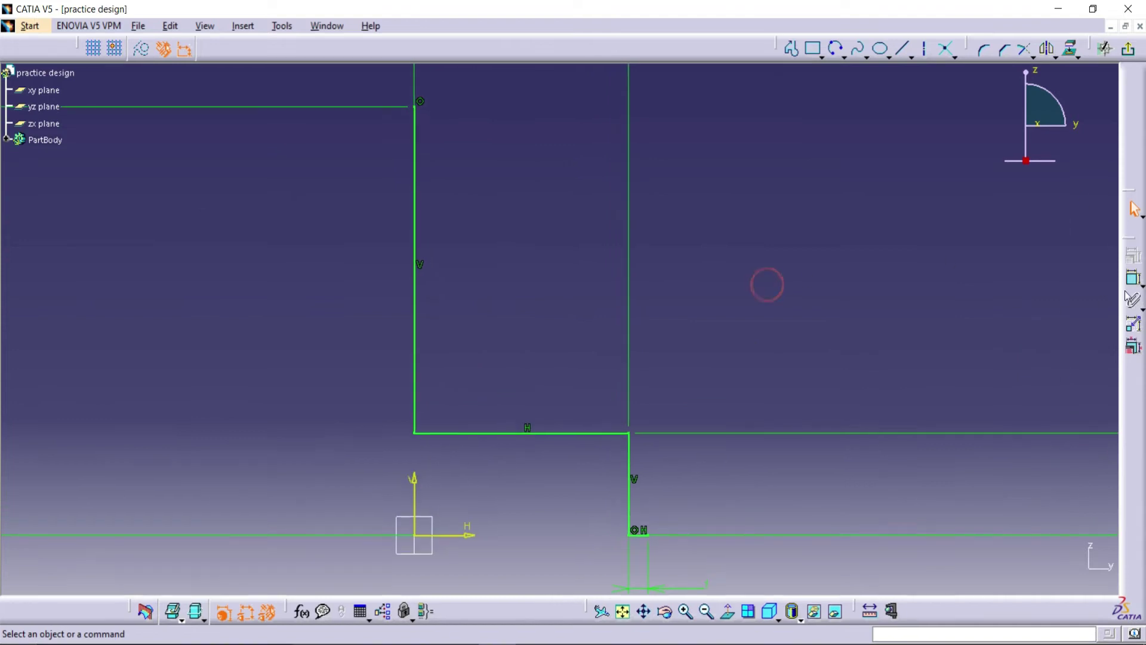
click(906, 46)
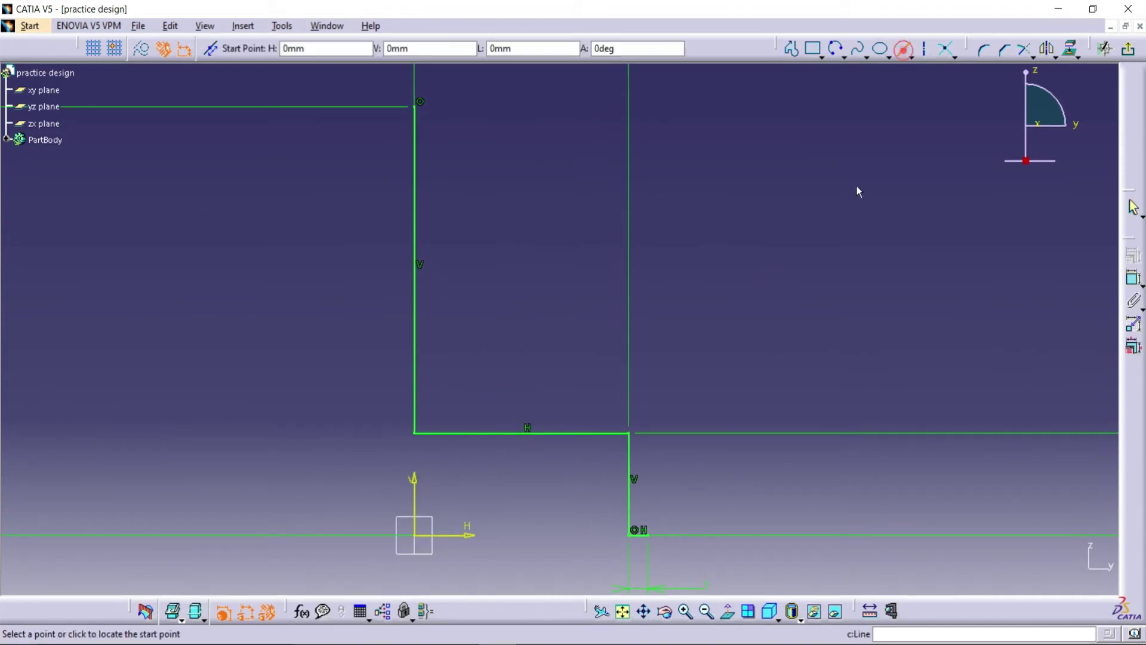
click(649, 535)
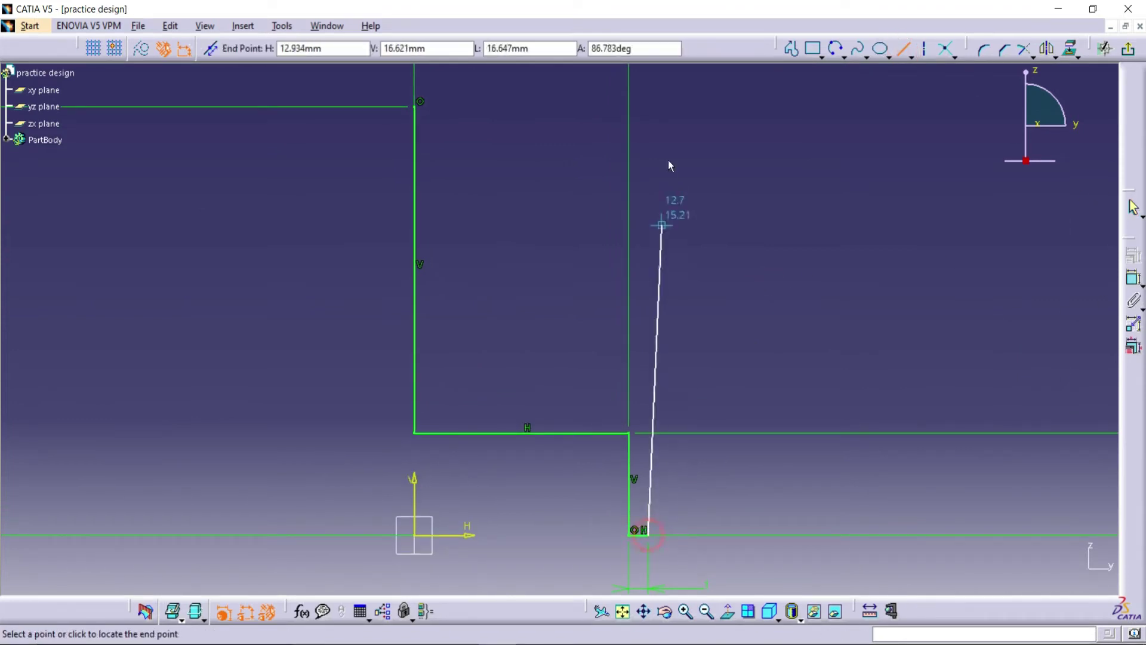
click(649, 119)
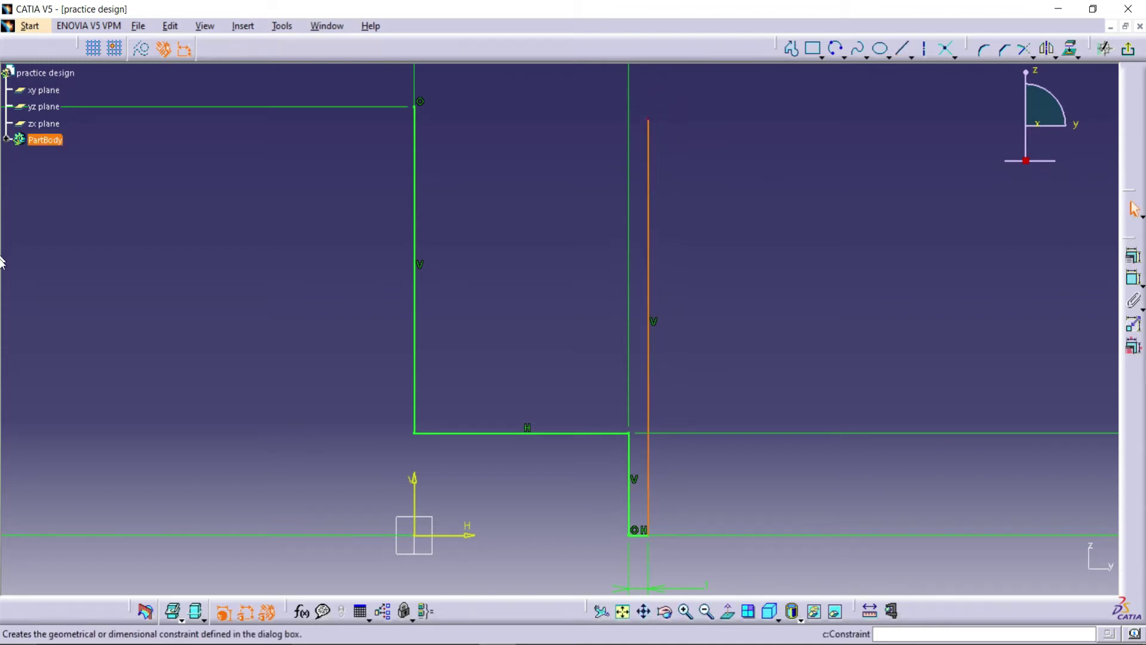
Dimension the new vertical line to 20 mm.
click(1134, 277)
click(720, 234)
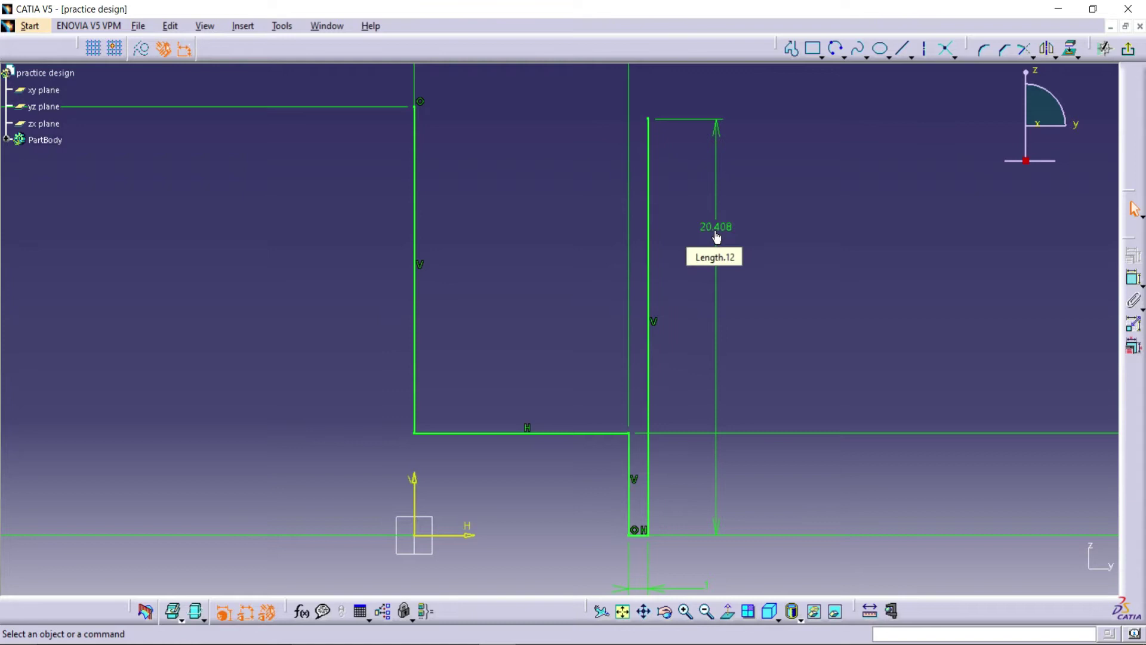
double_click(717, 236)
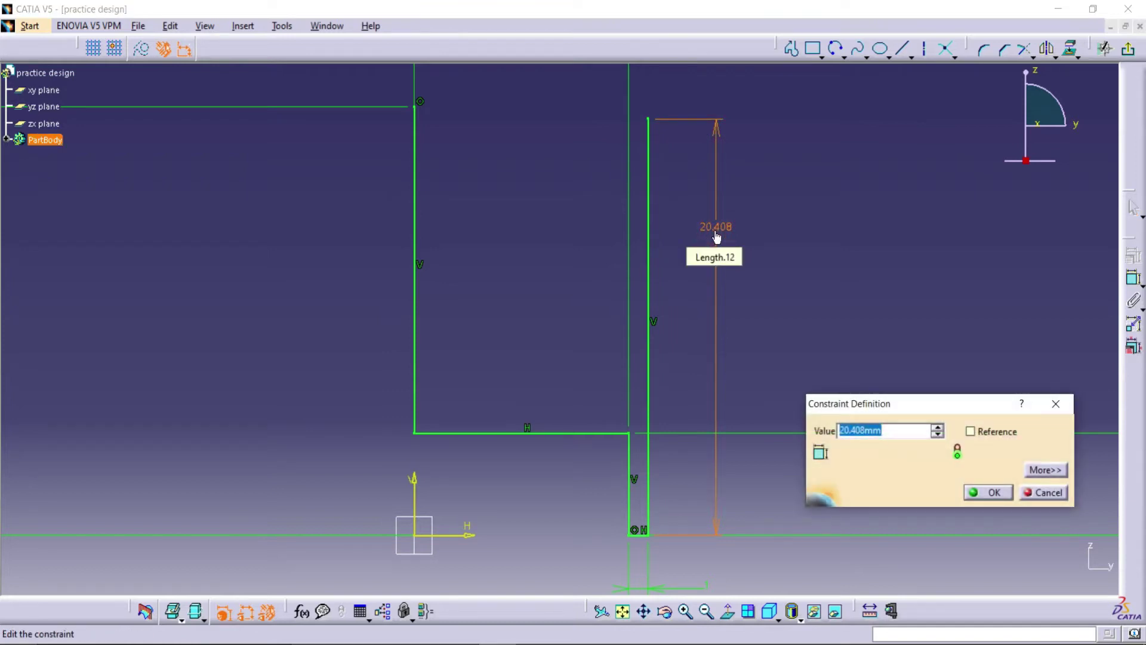
text(20)
key(Return)
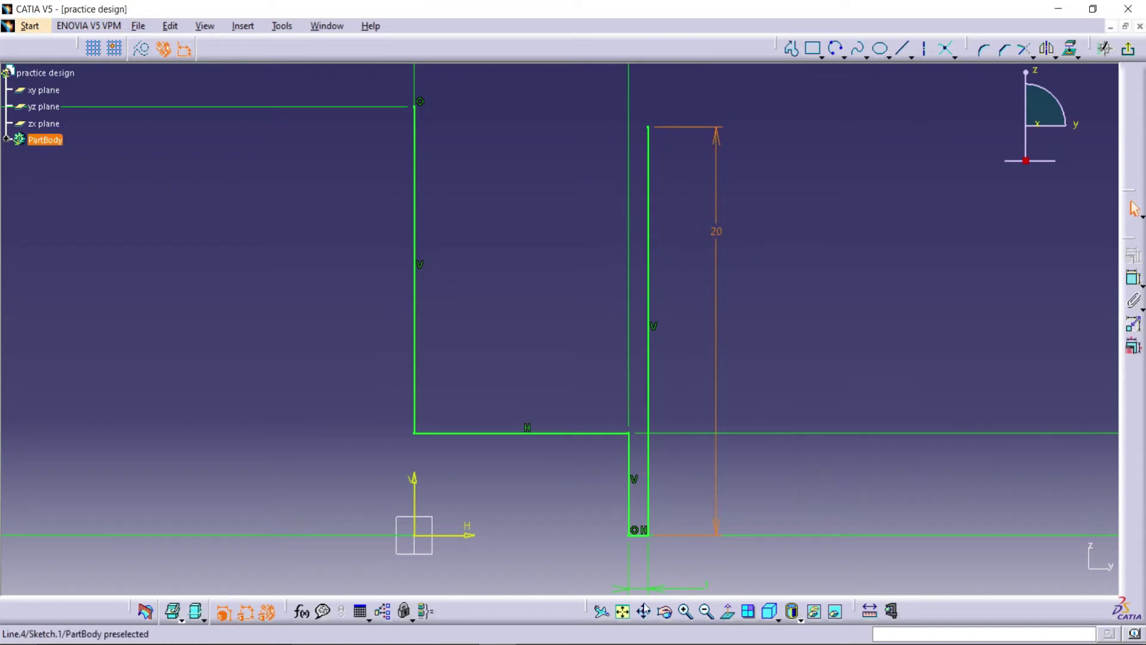
click(706, 611)
Draw a three-point arc joining the tops of the tall line and the new vertical line.
click(836, 48)
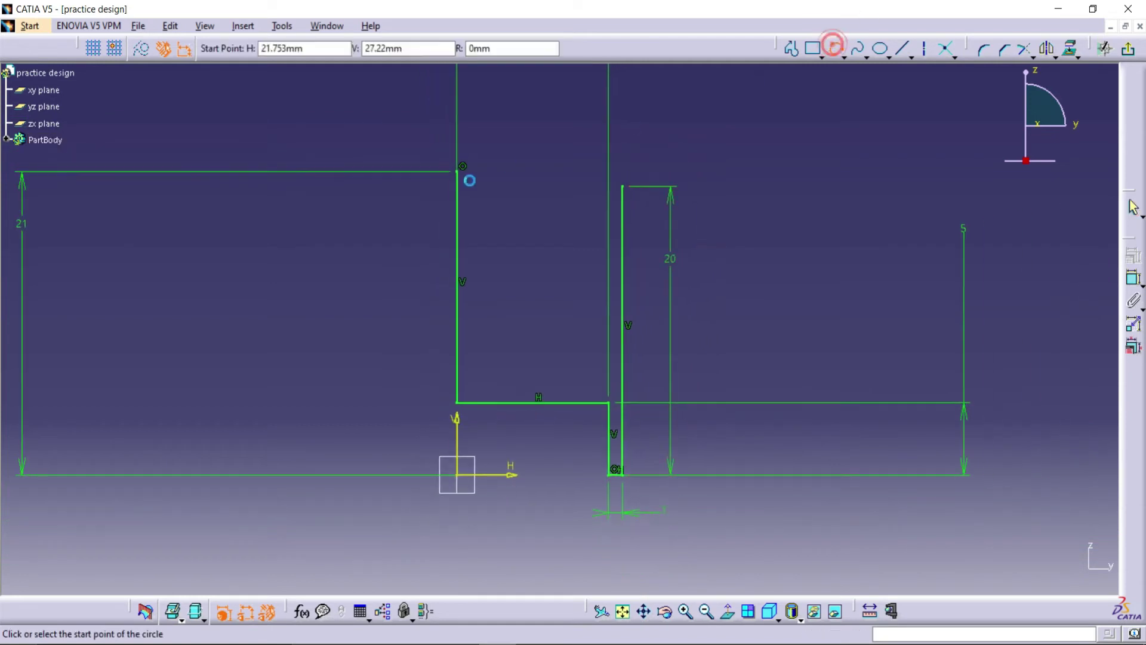
click(457, 174)
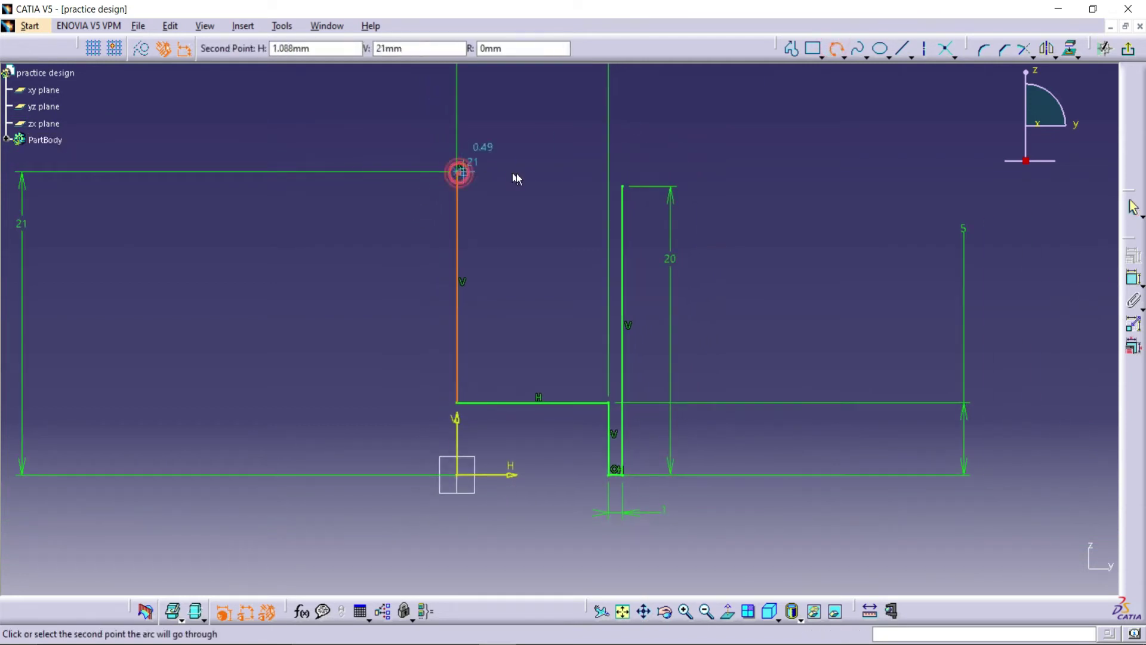
click(536, 178)
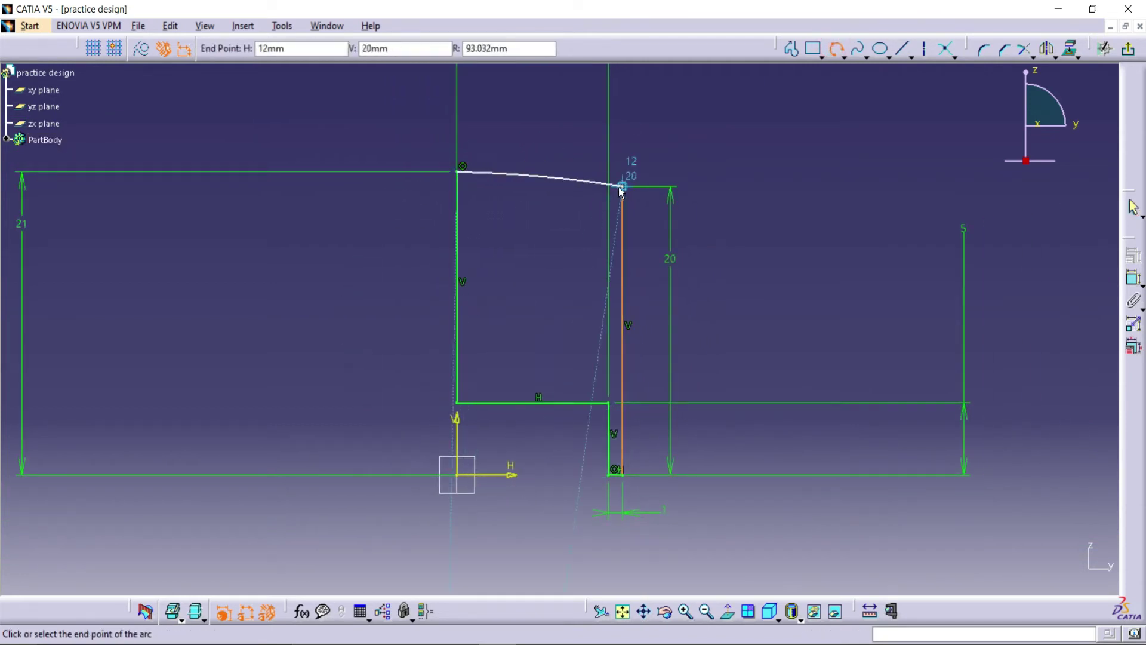
click(623, 186)
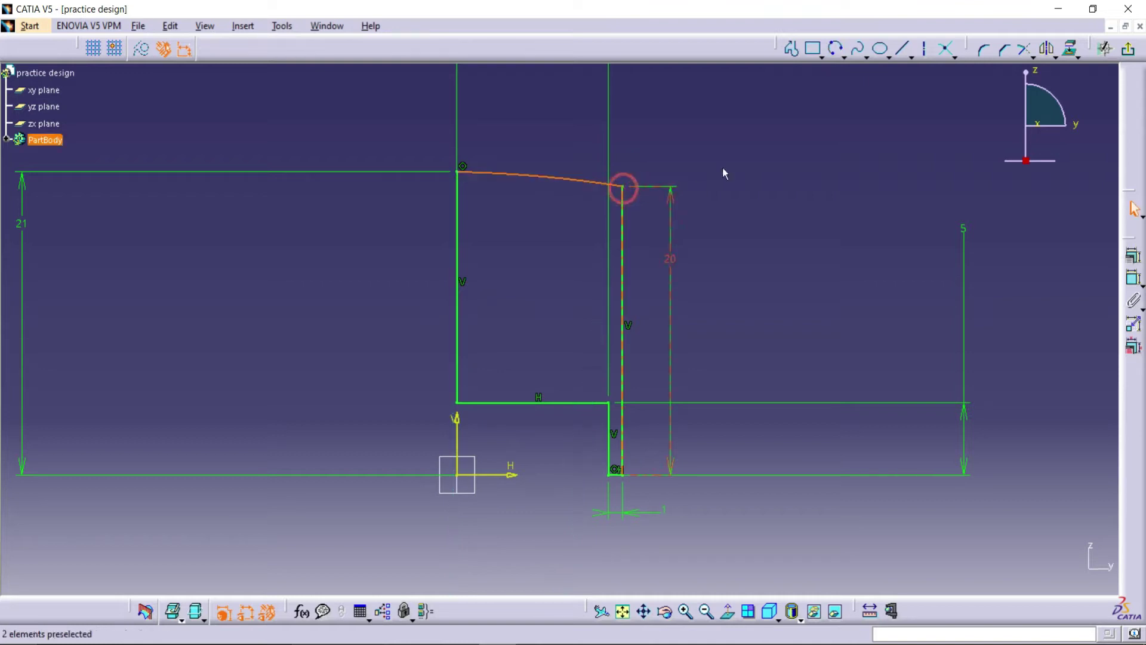
Constrain the arc's radius to 95 mm.
click(1132, 256)
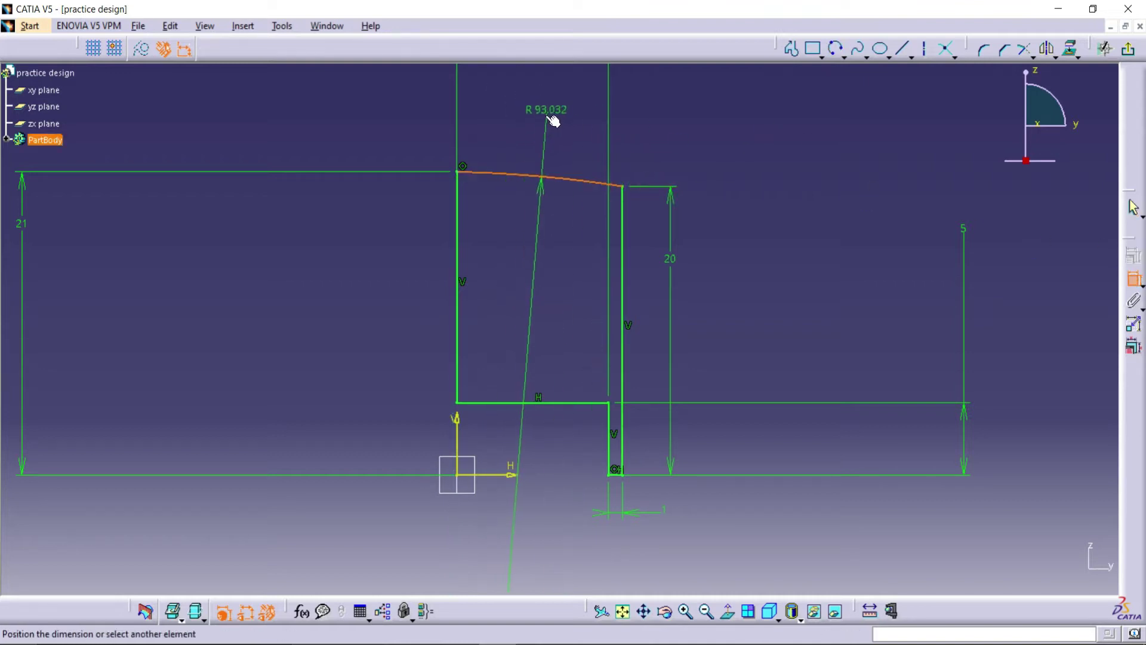
click(546, 117)
double_click(547, 119)
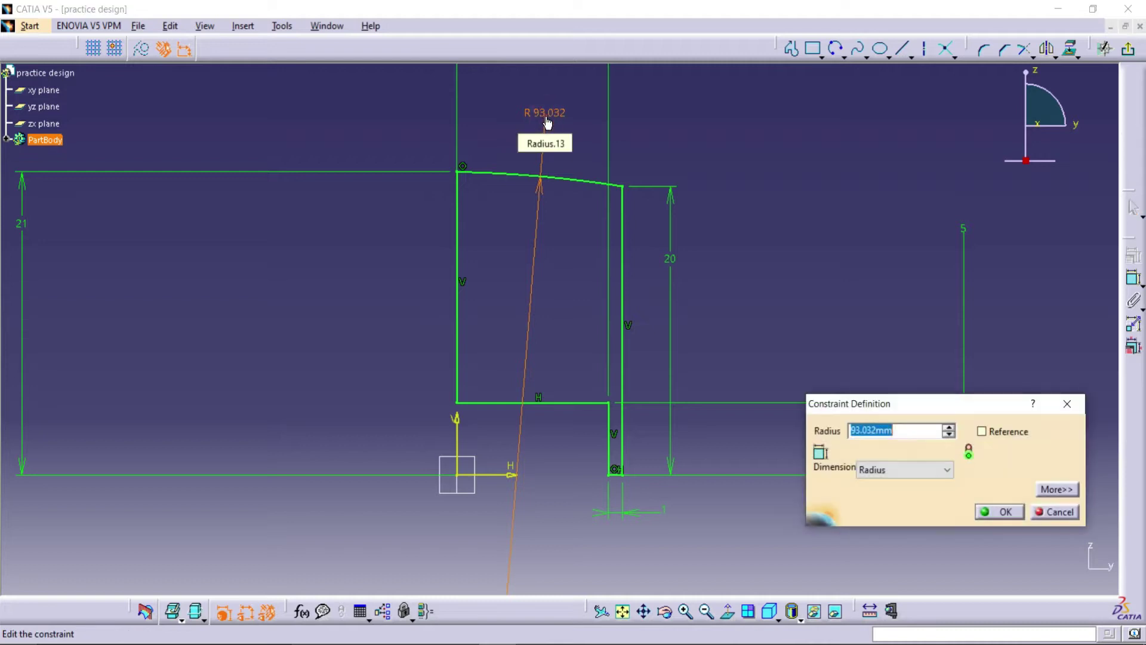
text(95)
click(1000, 512)
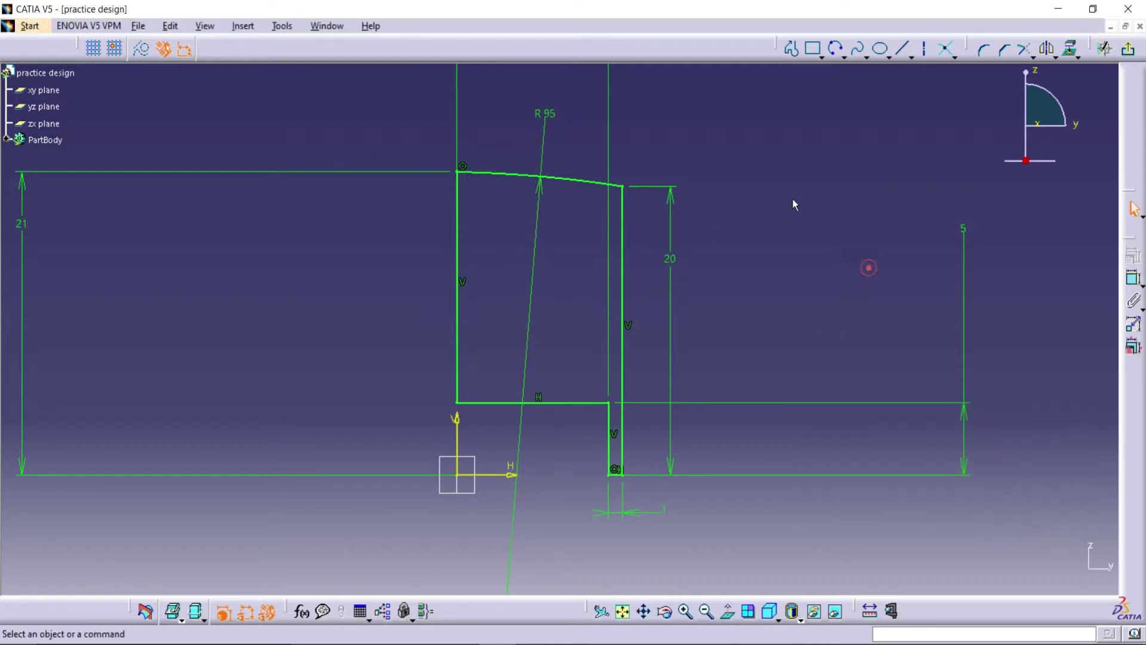
click(685, 610)
click(686, 611)
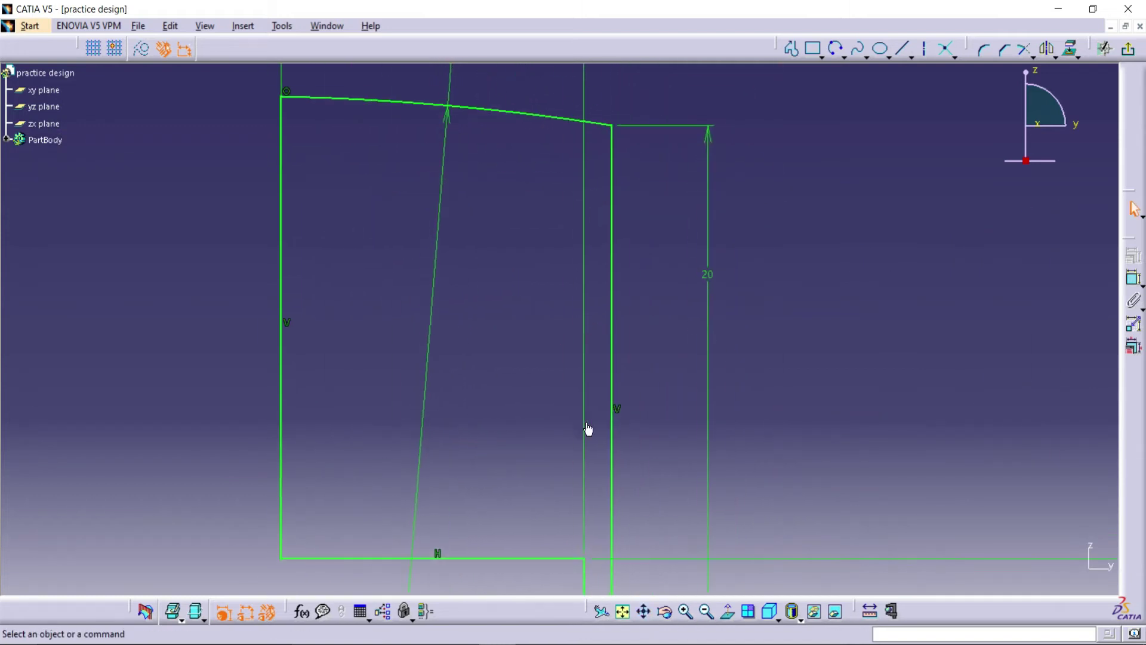
click(707, 610)
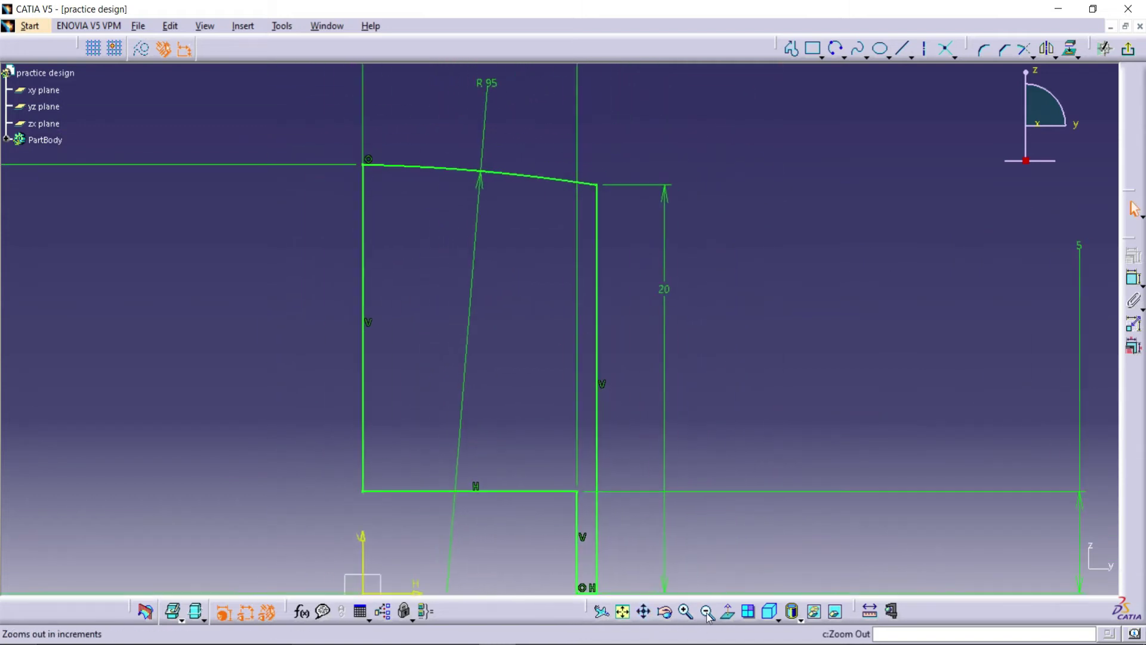
Sketch a profile with the first two rectangular groove notches along the right edge.
click(794, 50)
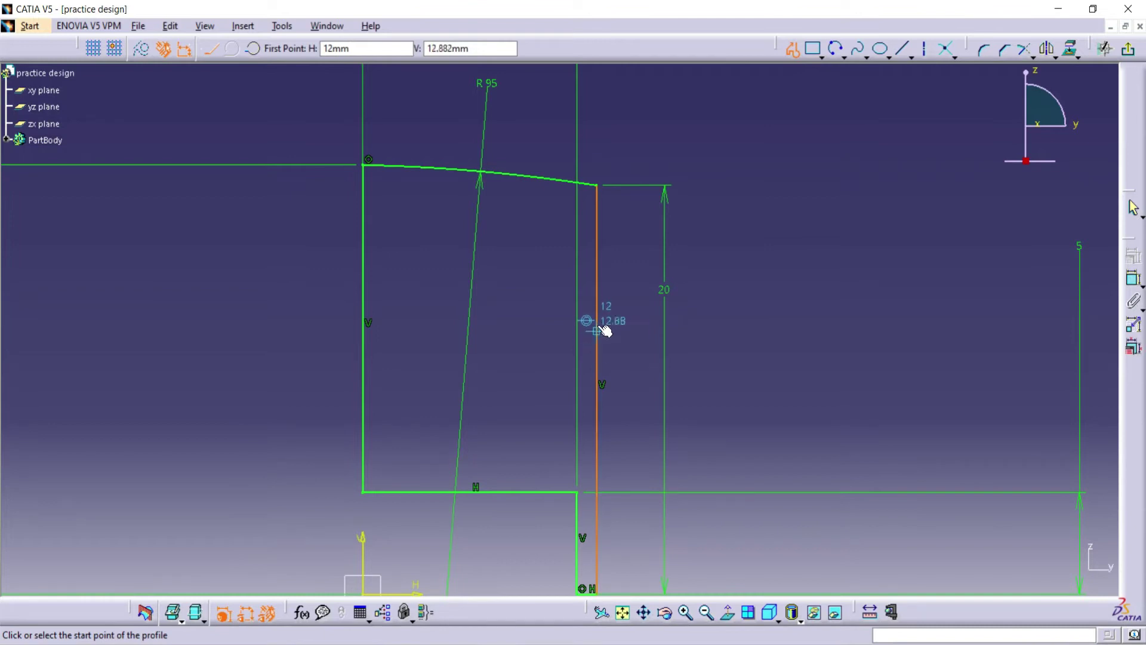
click(597, 324)
click(552, 324)
click(552, 311)
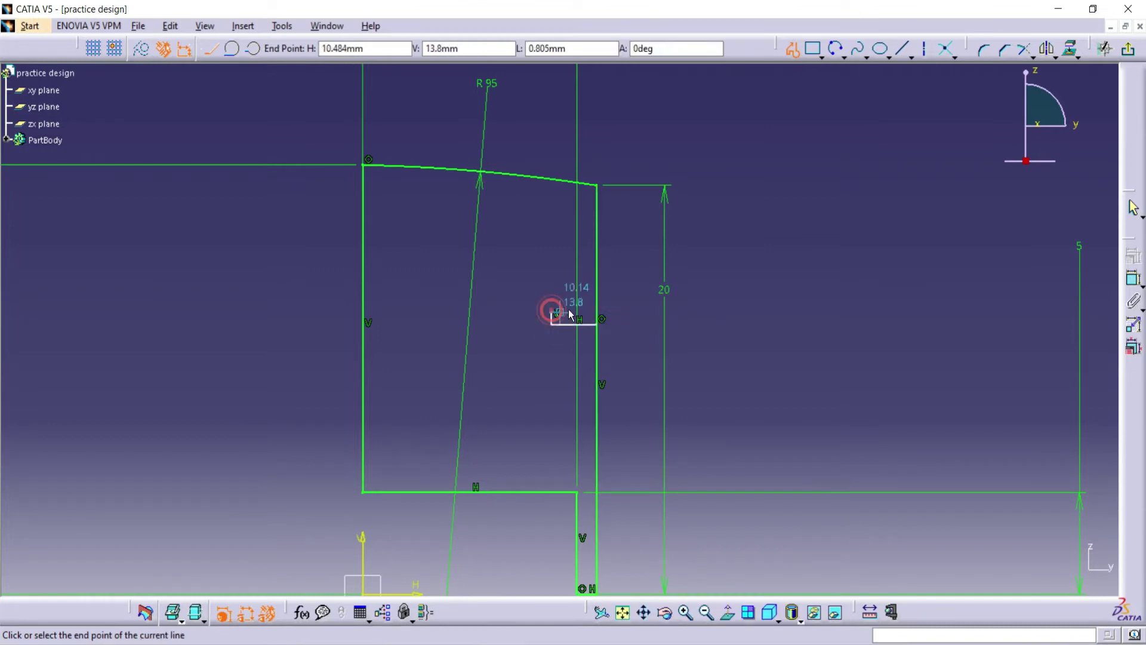
click(597, 311)
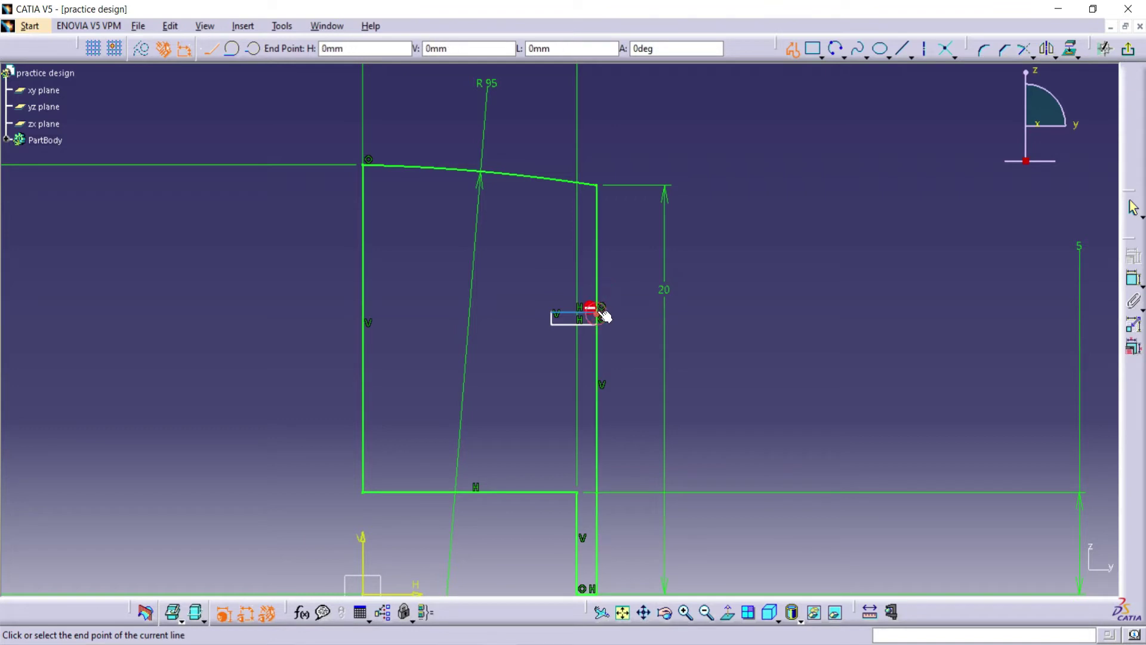
click(597, 272)
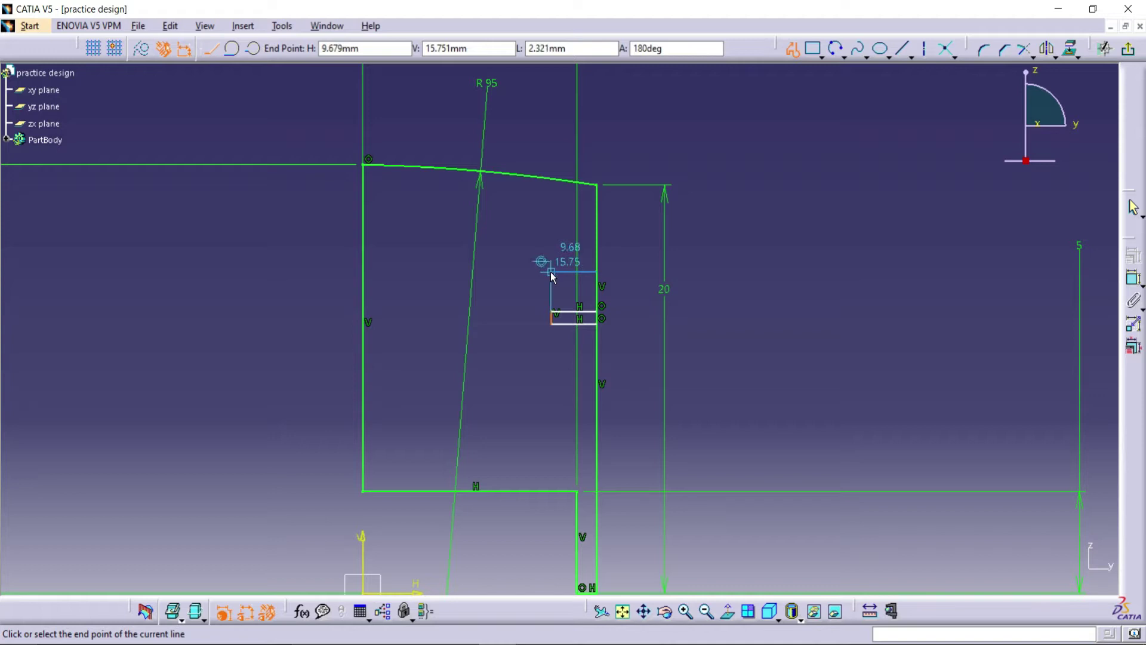
click(551, 272)
click(551, 264)
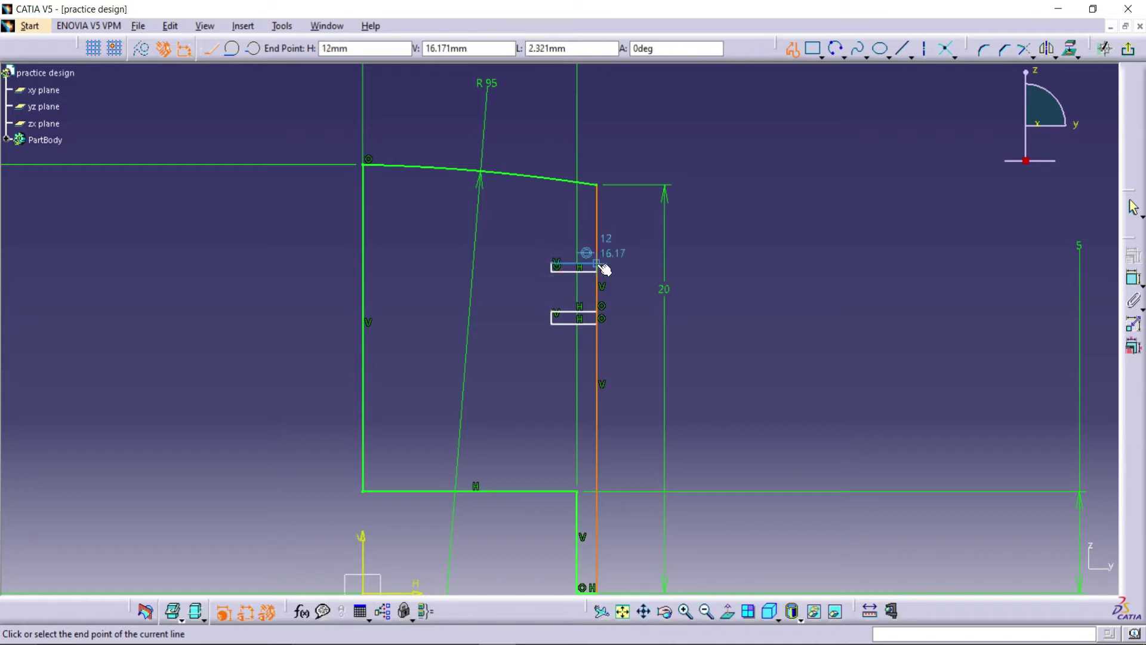
click(598, 264)
Continue the profile with the third notch and the top groove edge, ending it.
click(597, 236)
click(555, 236)
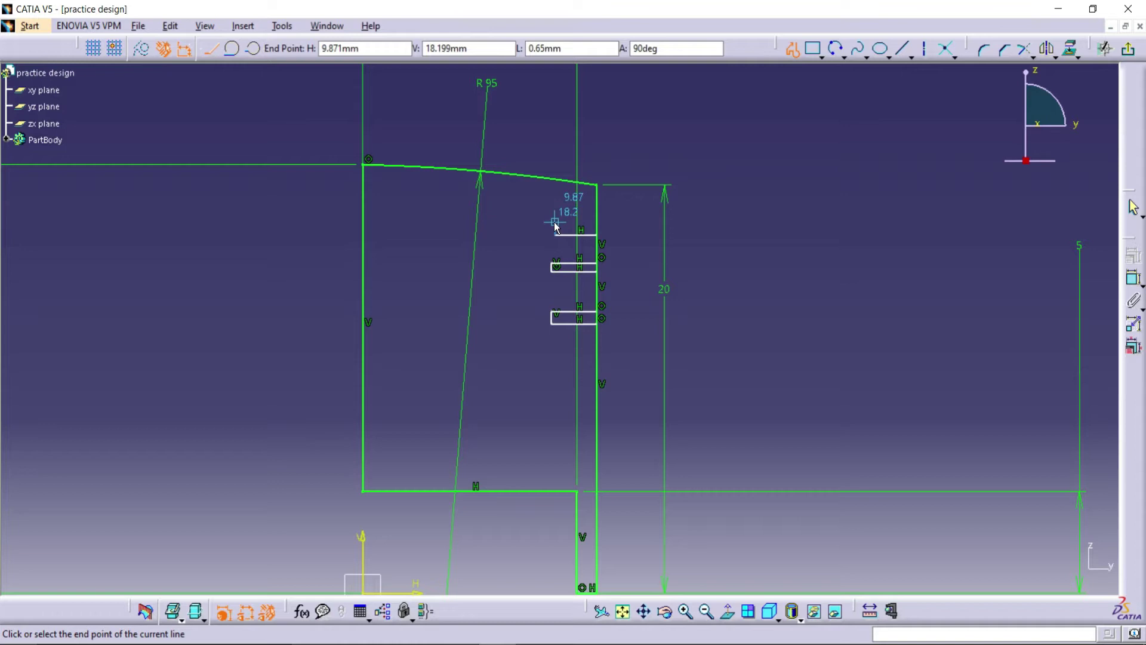
click(556, 223)
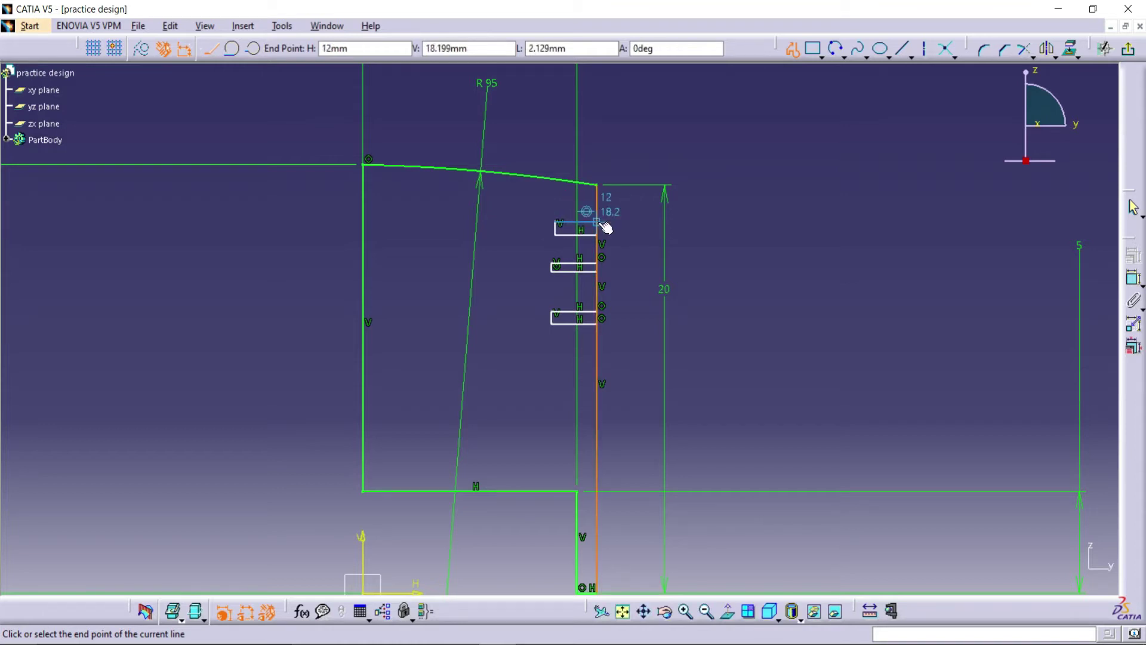
click(598, 221)
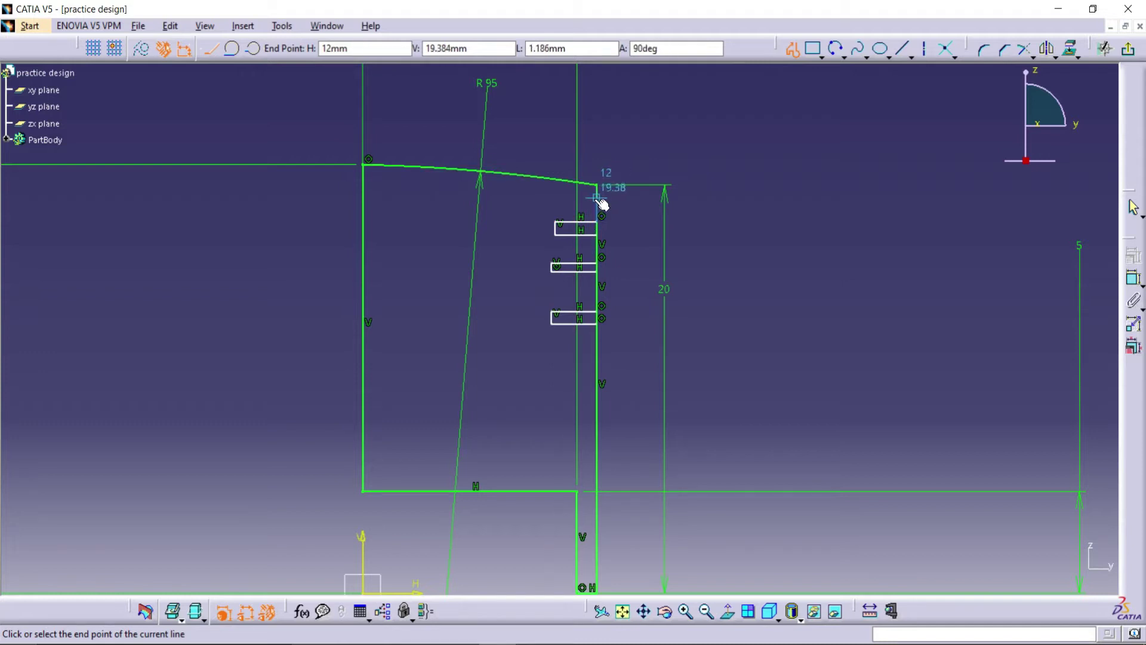
click(597, 197)
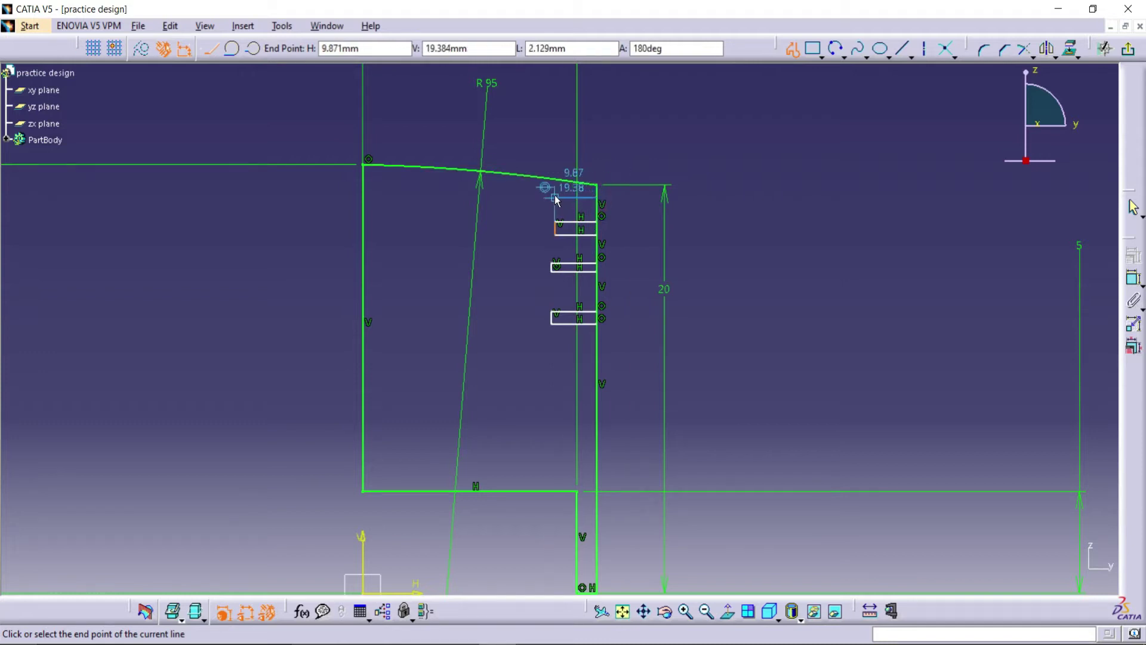
double_click(554, 198)
click(787, 172)
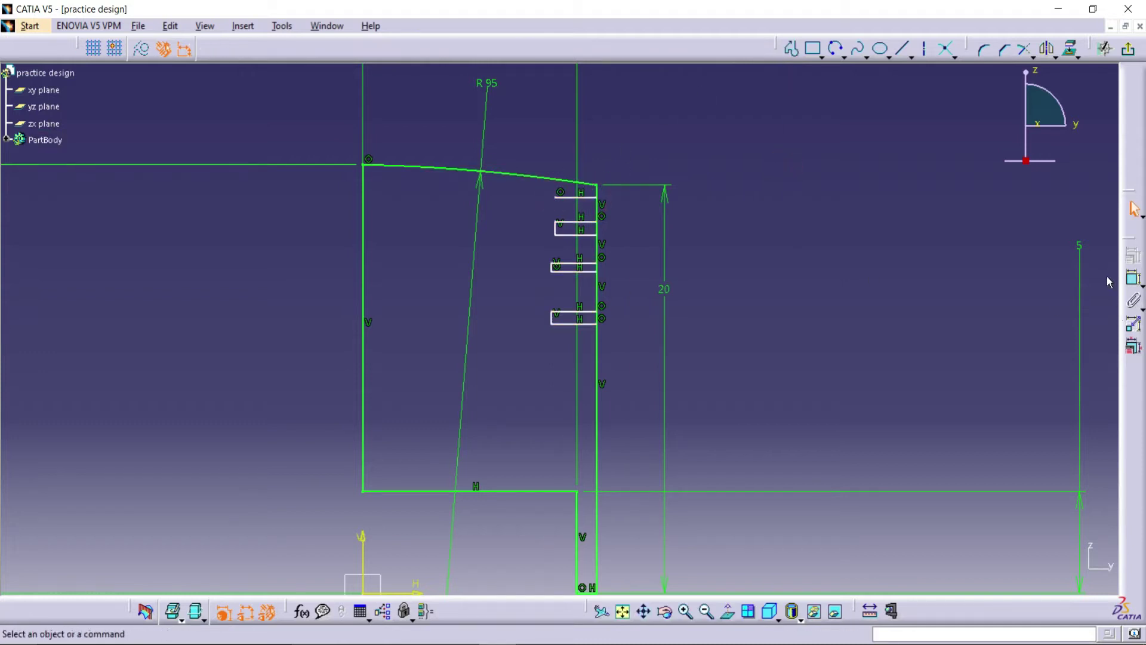
click(1133, 278)
Set the lowest groove's bottom edge 14.5 mm above the base line.
click(582, 323)
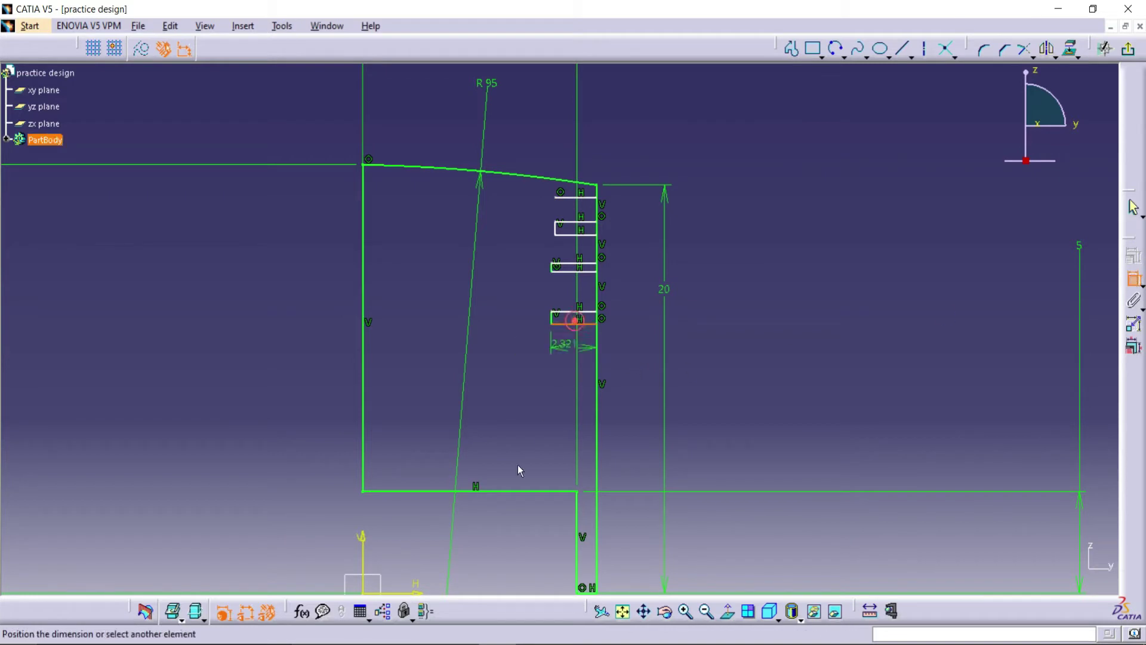
click(423, 593)
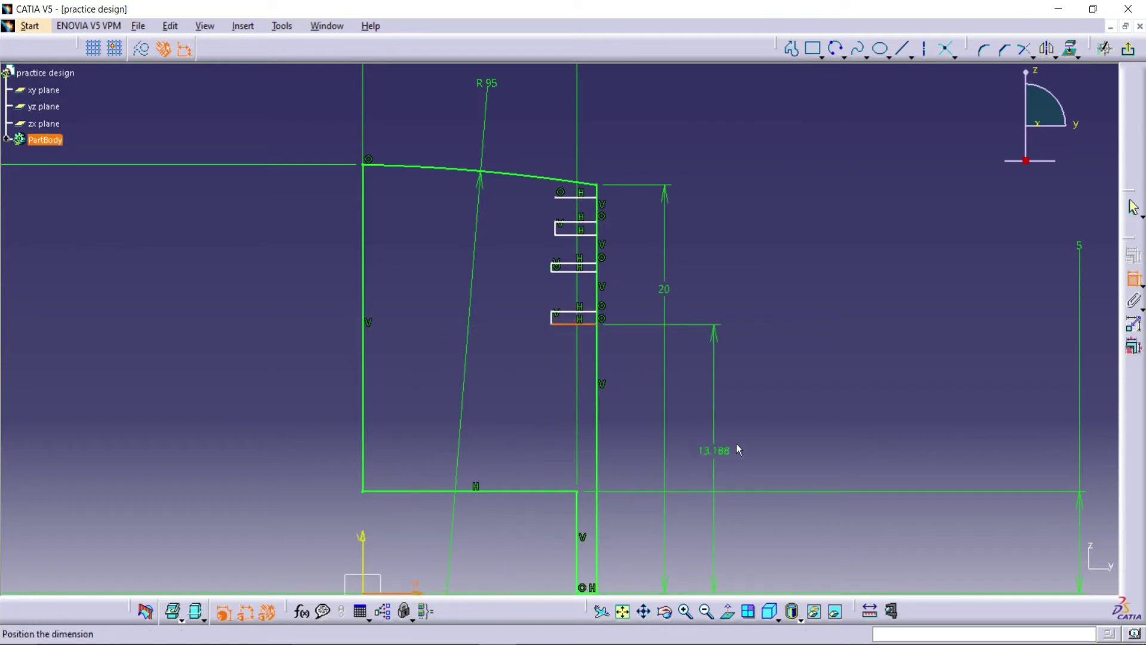
click(781, 414)
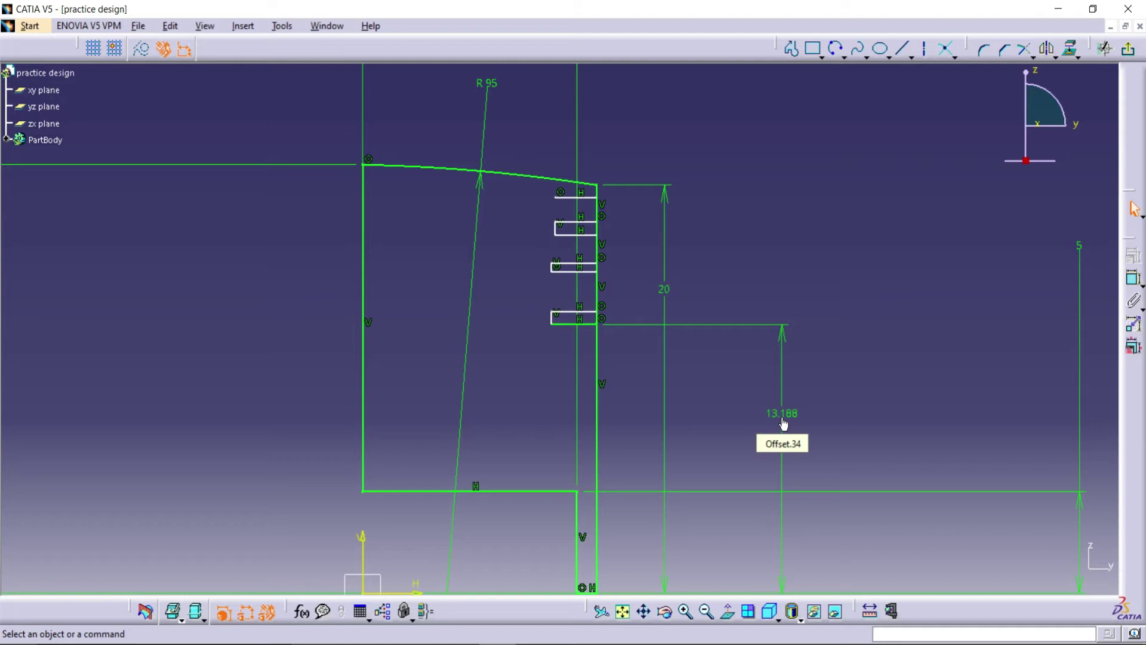
double_click(783, 423)
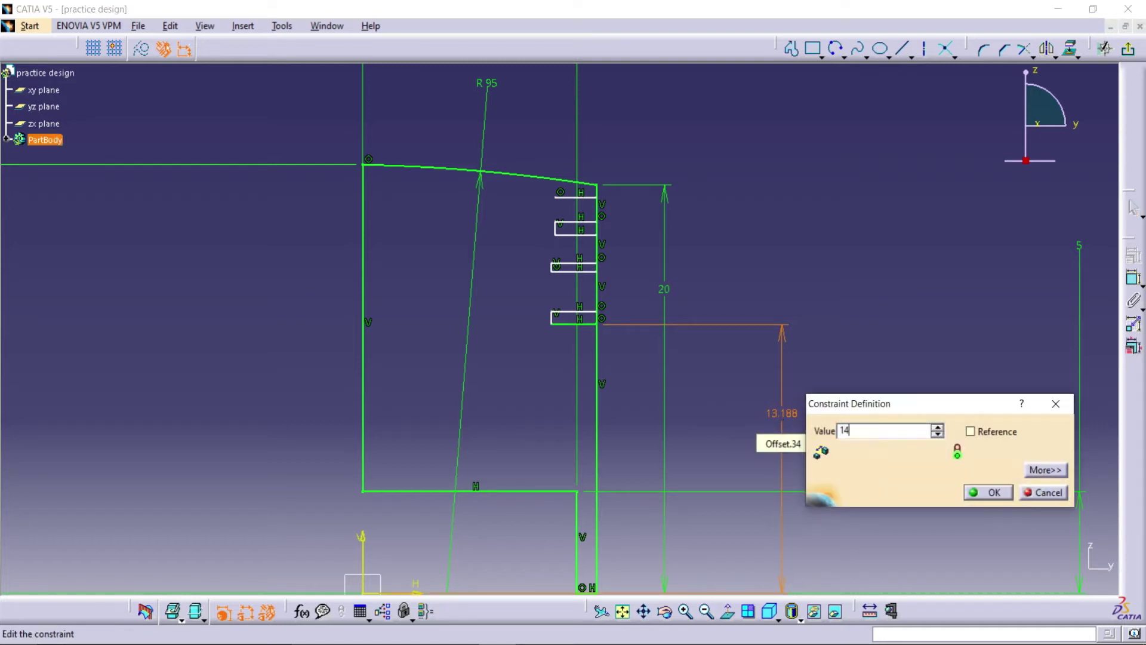
text(14.5)
key(Return)
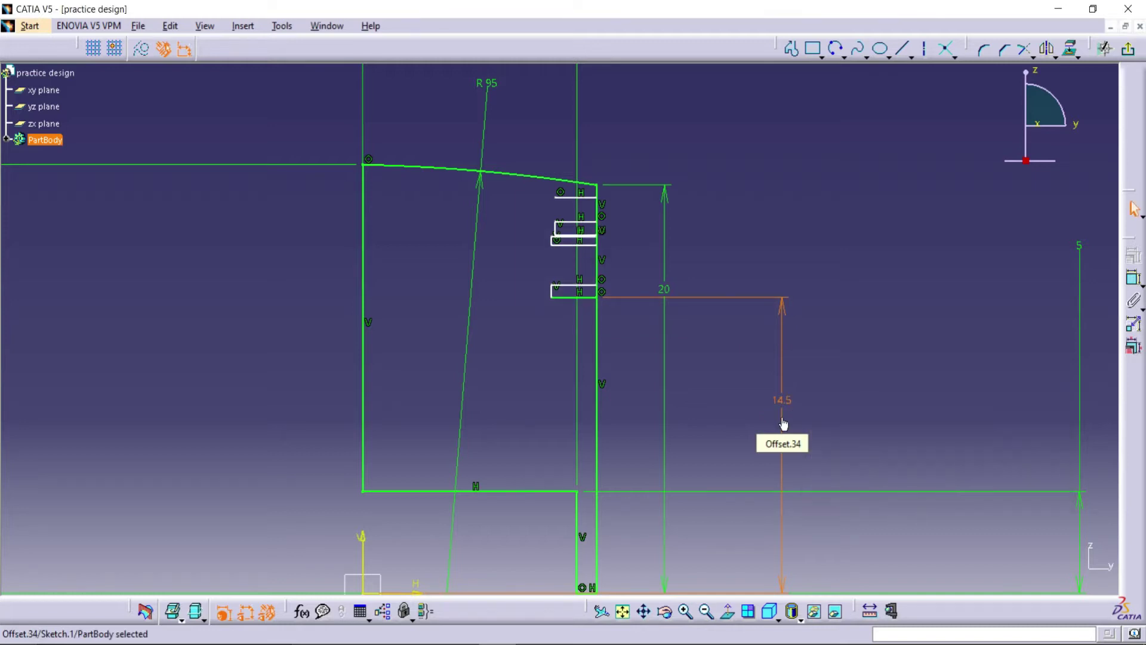
Dimension the lowest groove's width to 0.25 mm.
click(567, 285)
click(1126, 280)
click(585, 297)
click(838, 290)
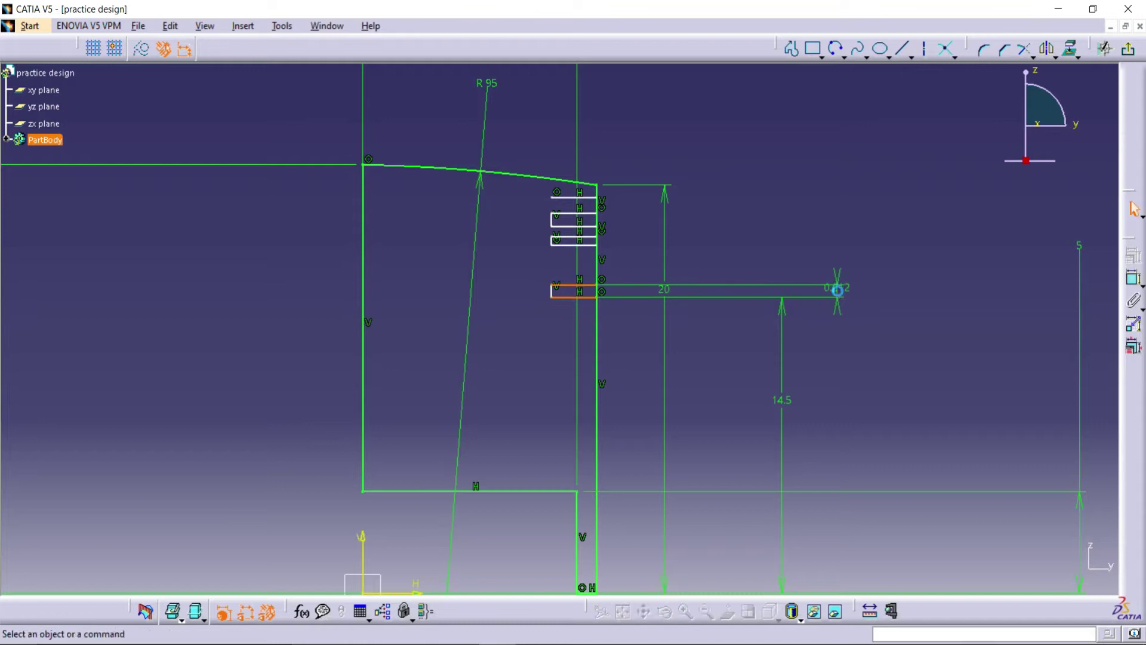
double_click(839, 297)
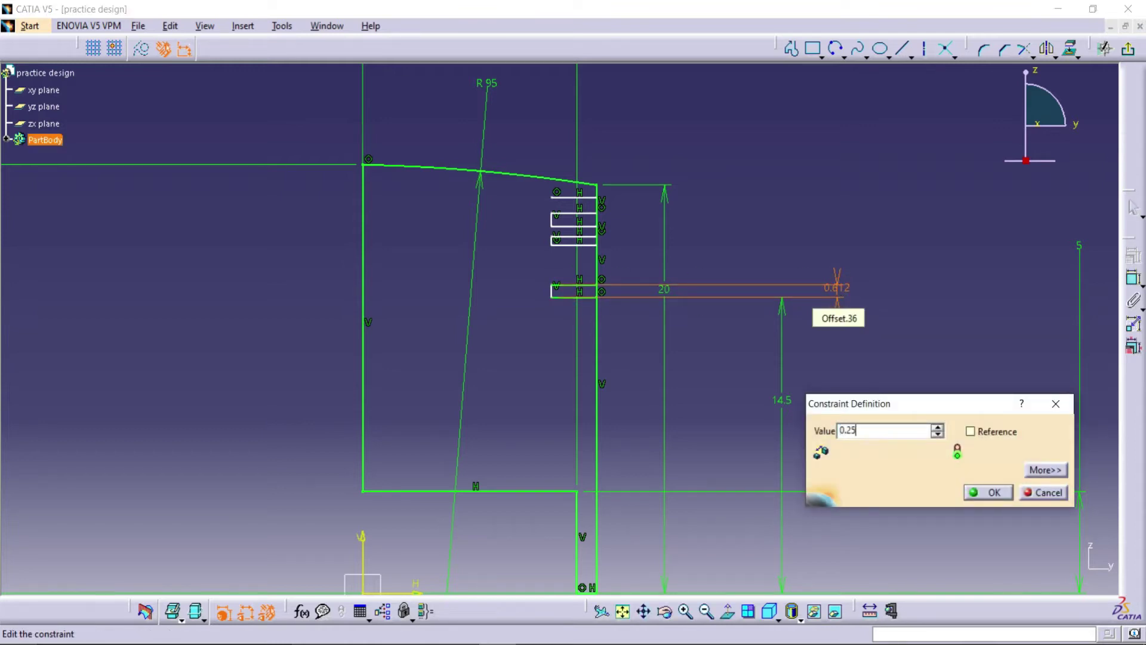
key(Return)
click(685, 610)
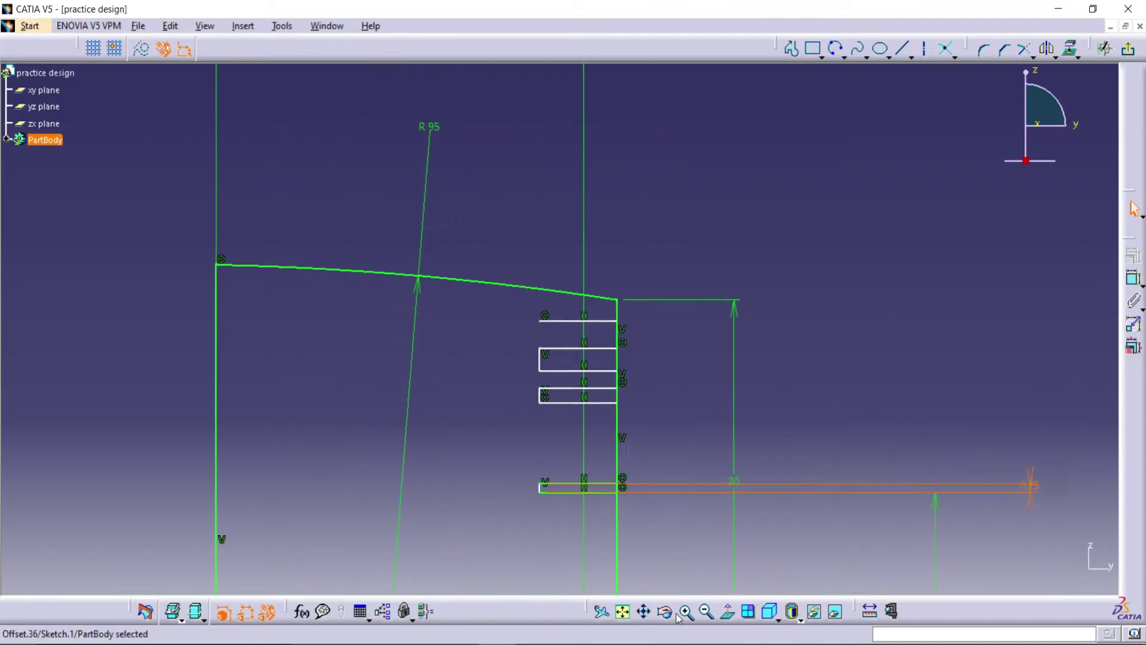
click(784, 382)
Set a 1 mm gap between the lowest groove and the groove above.
click(615, 317)
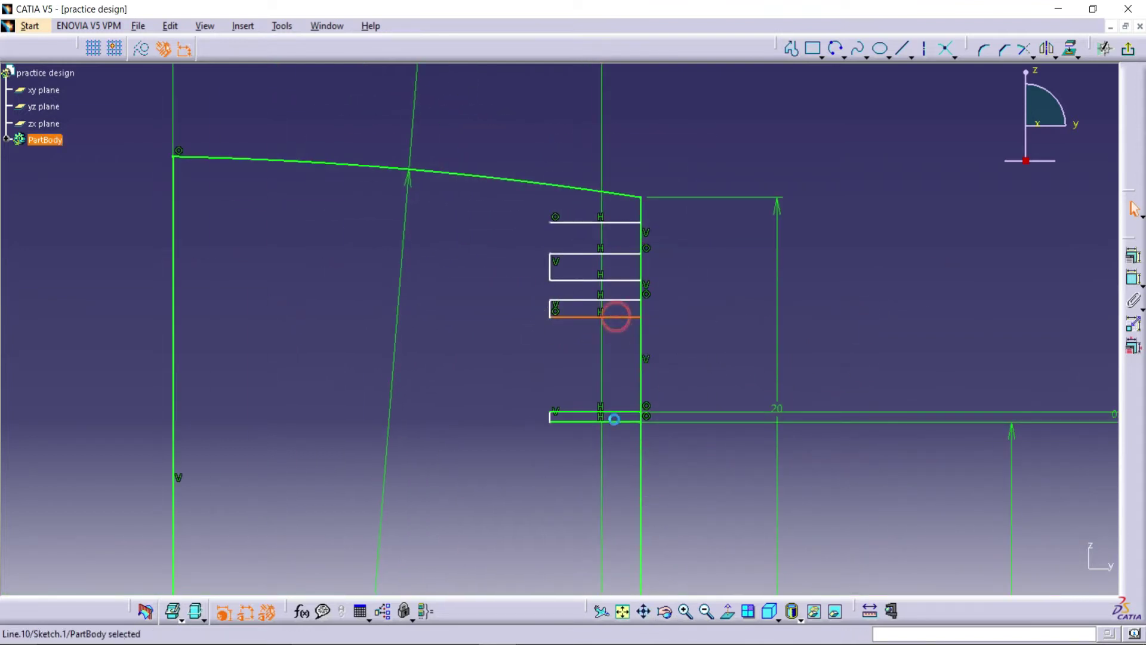
ctrl+click(614, 410)
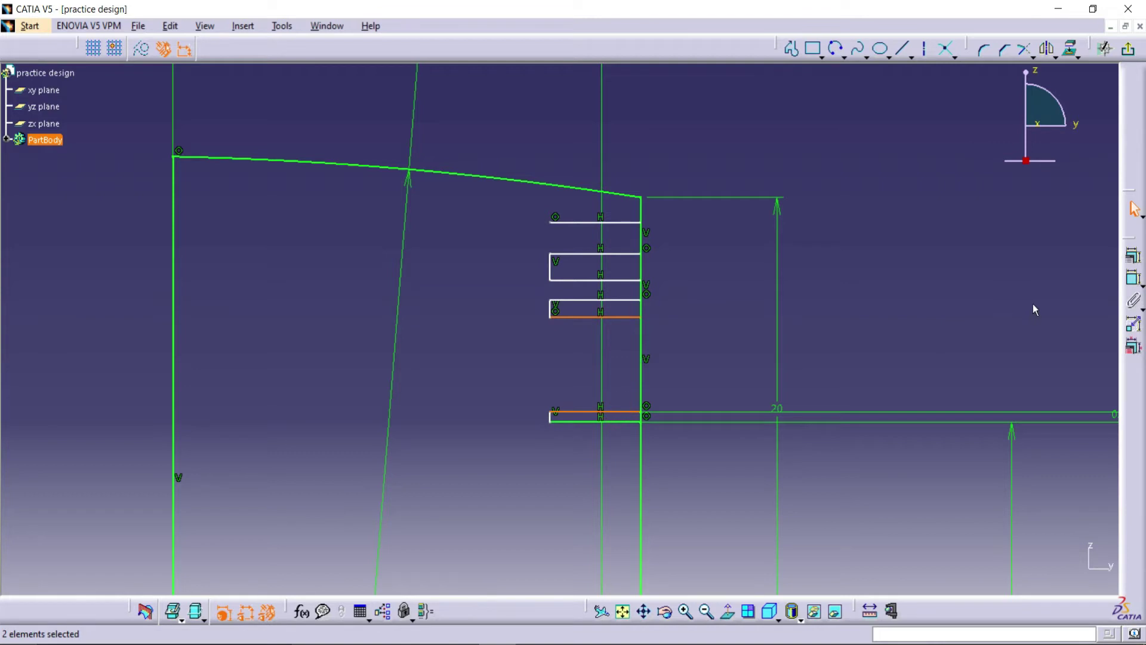
click(1133, 278)
click(725, 357)
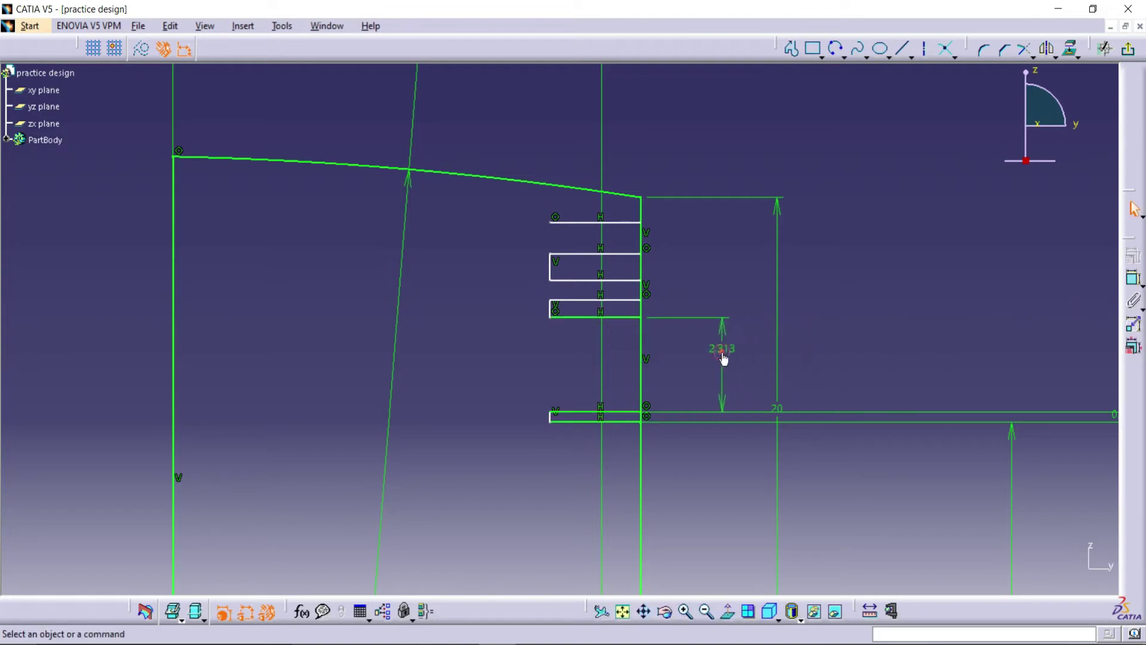
double_click(725, 357)
text(1)
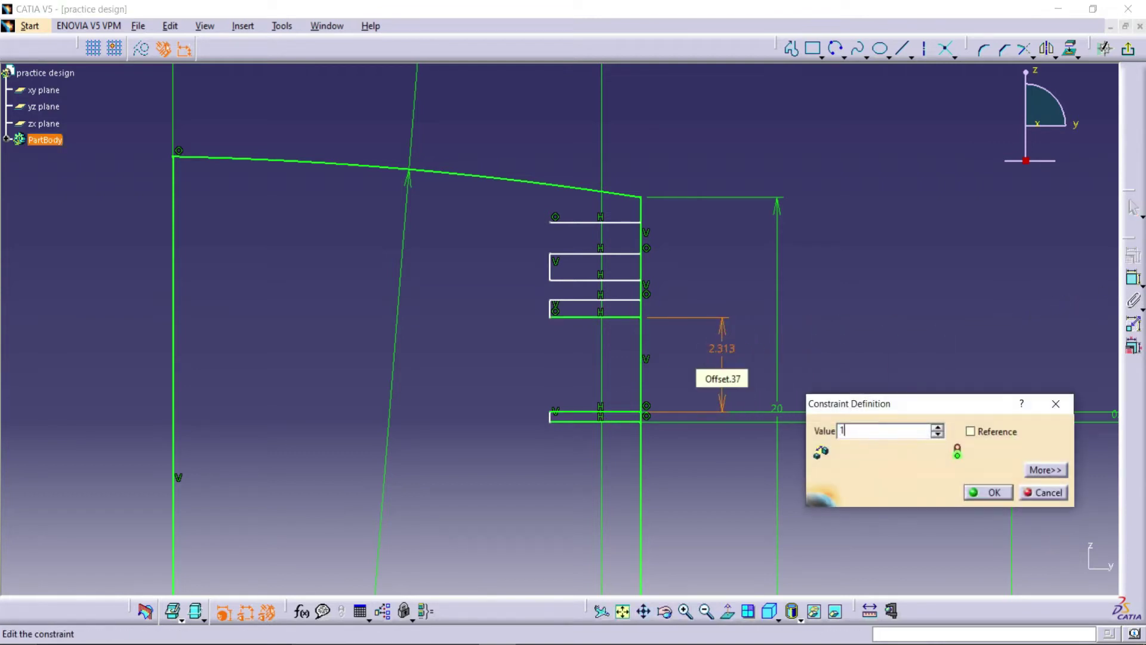
key(Return)
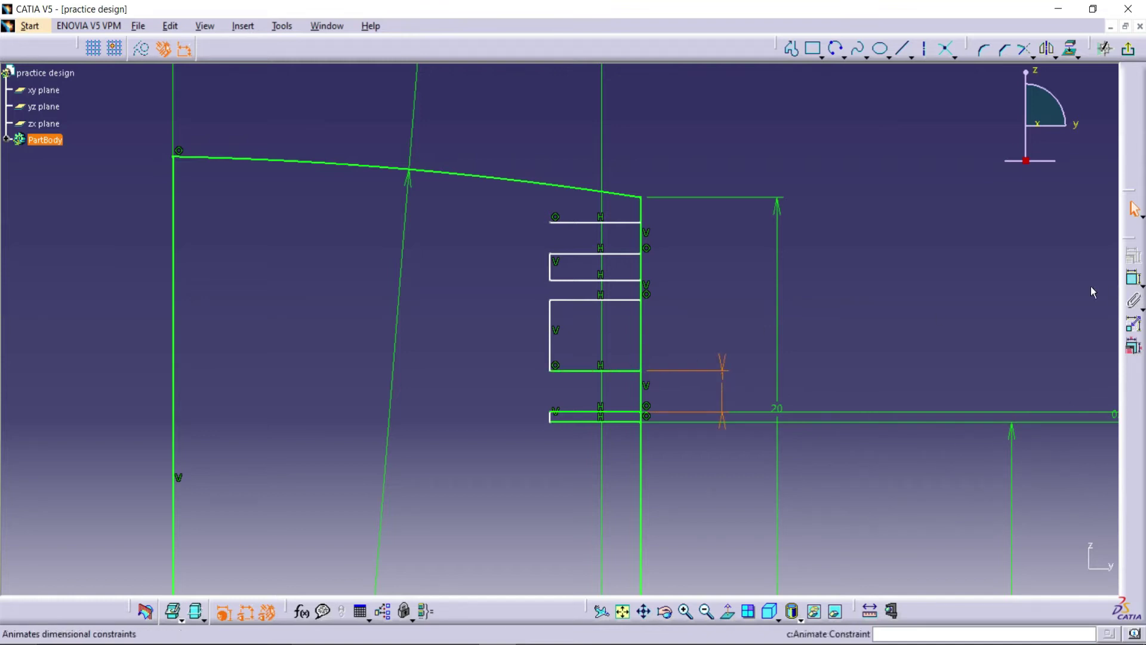
Constrain the middle groove rectangle's height to 0.25.
click(1133, 277)
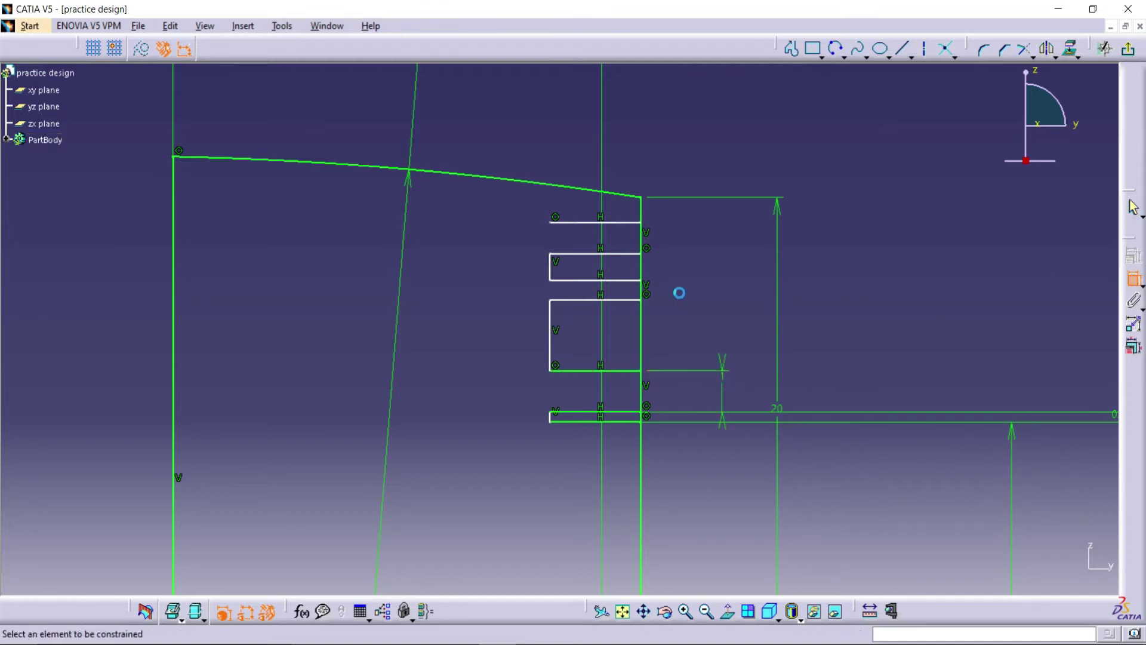
click(621, 300)
click(620, 371)
click(690, 339)
double_click(691, 339)
text(0.)
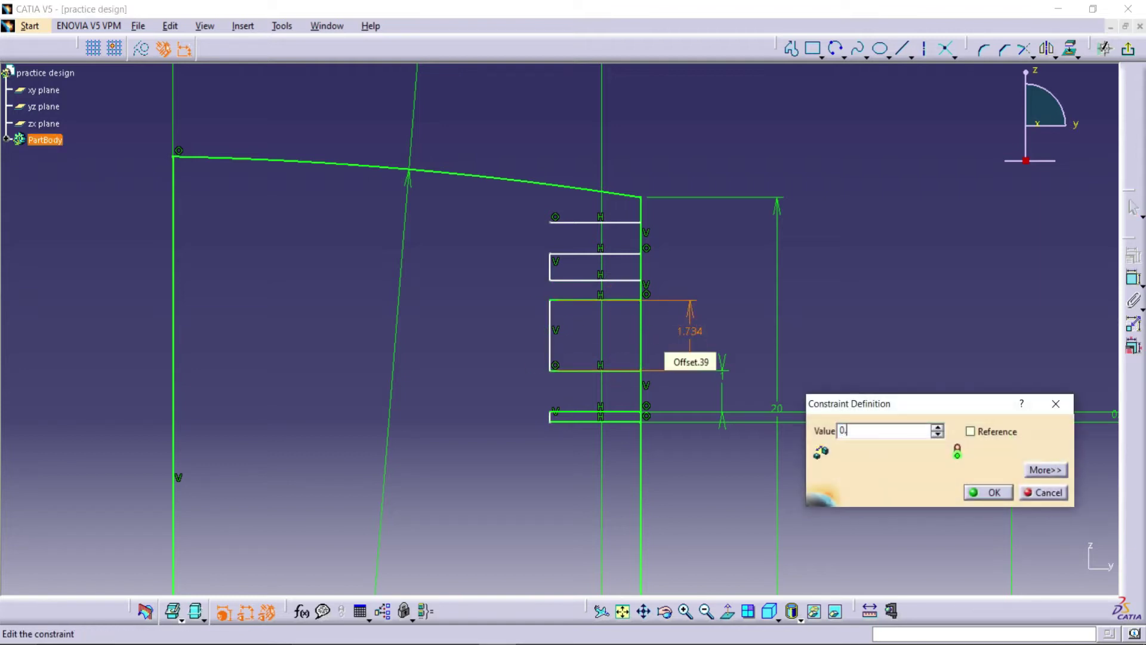
text(25)
key(Return)
Space the thin groove 1 from the rectangle above it.
click(597, 280)
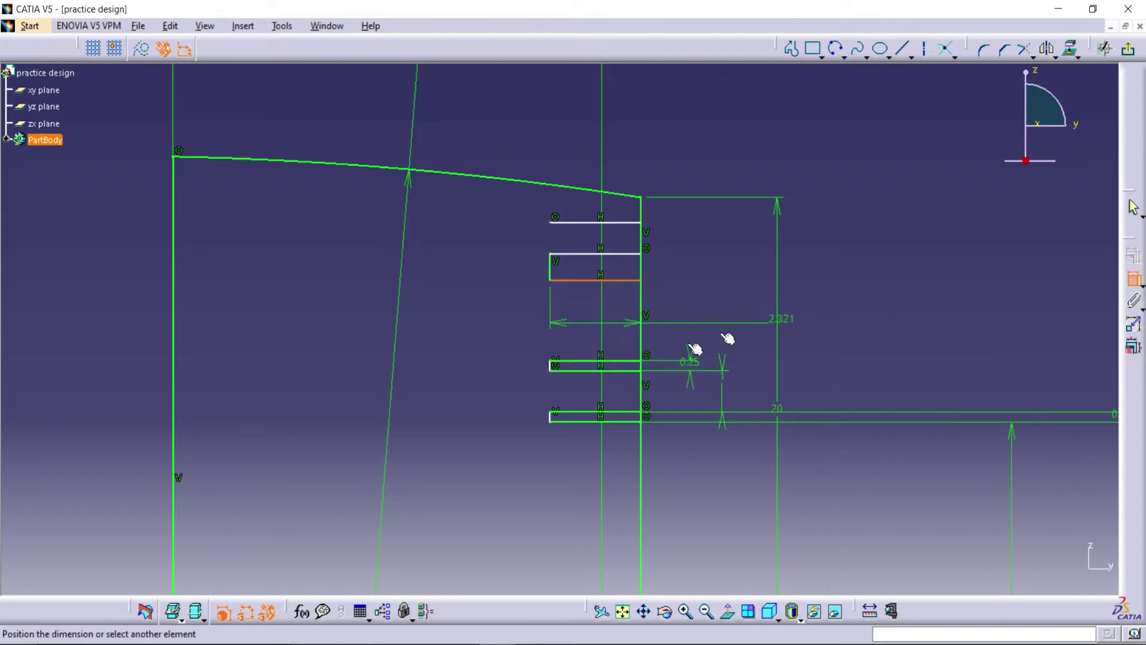
click(627, 361)
click(734, 302)
double_click(736, 312)
text(1)
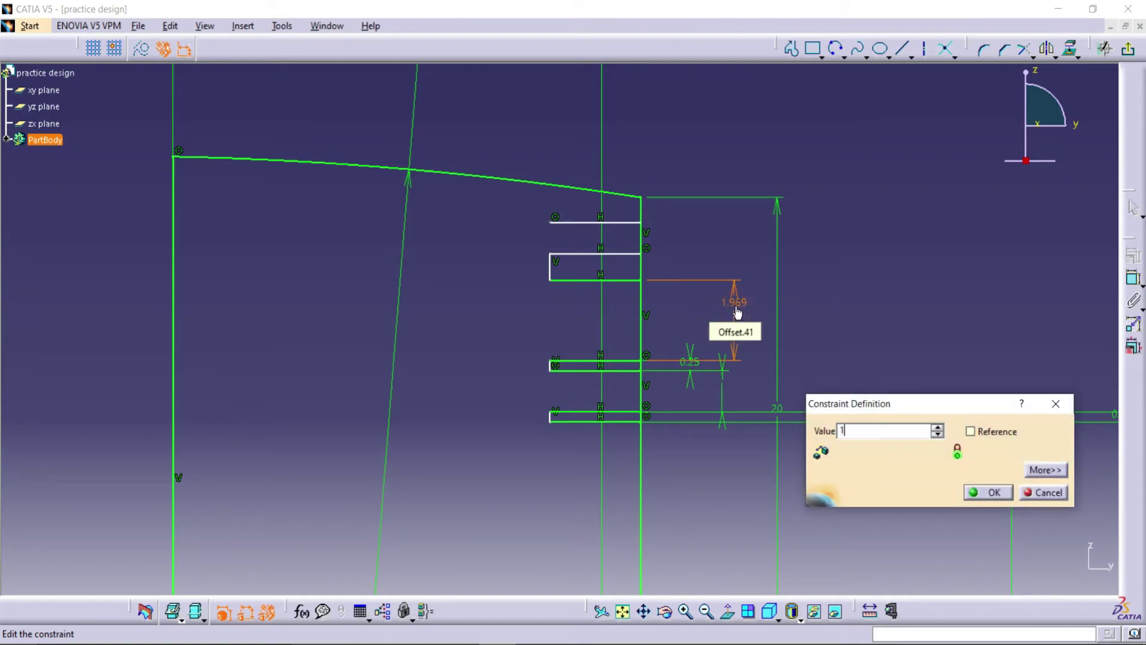
click(990, 493)
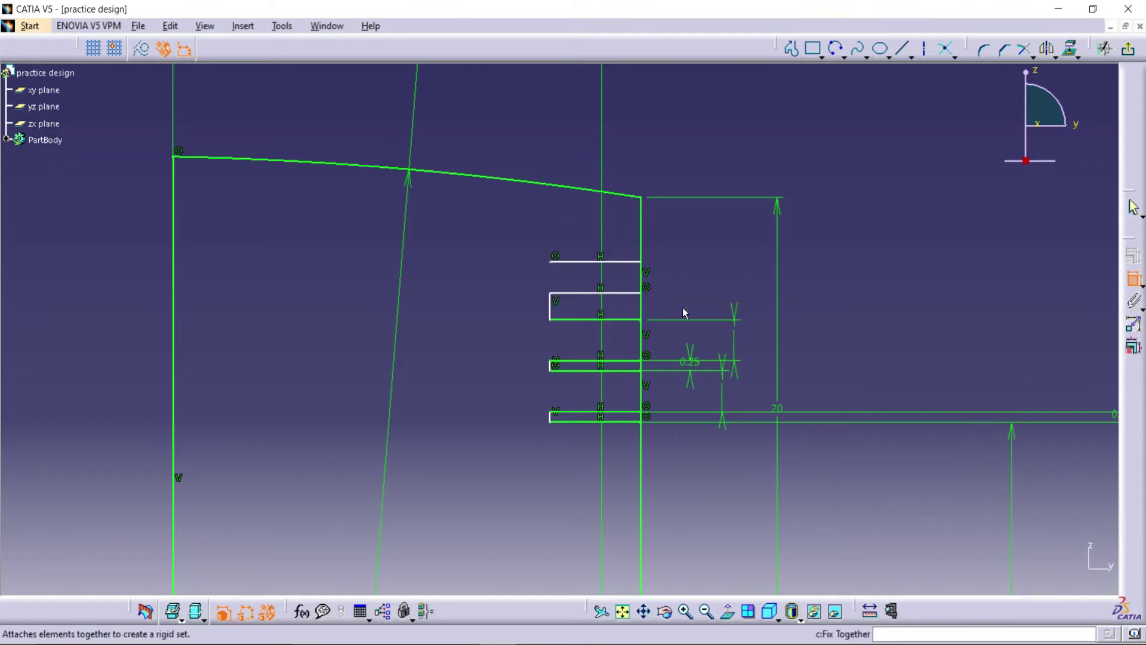
click(600, 292)
Change the upper groove rectangle's height from 0.65 to 0.25.
click(619, 320)
click(834, 302)
double_click(837, 303)
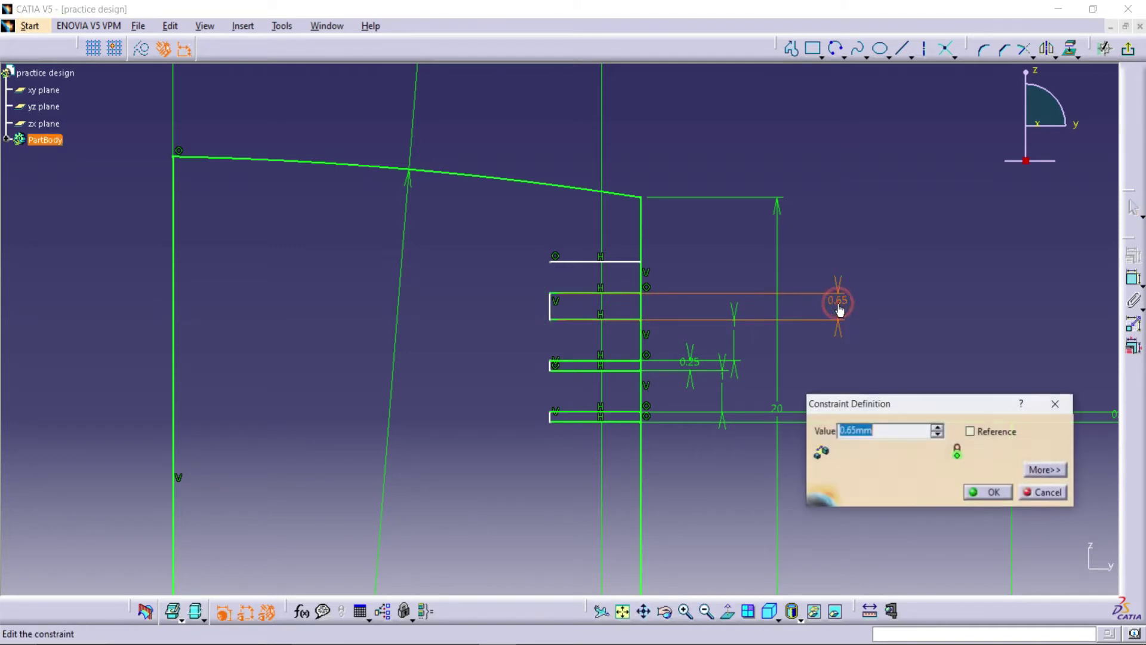
text(0.2)
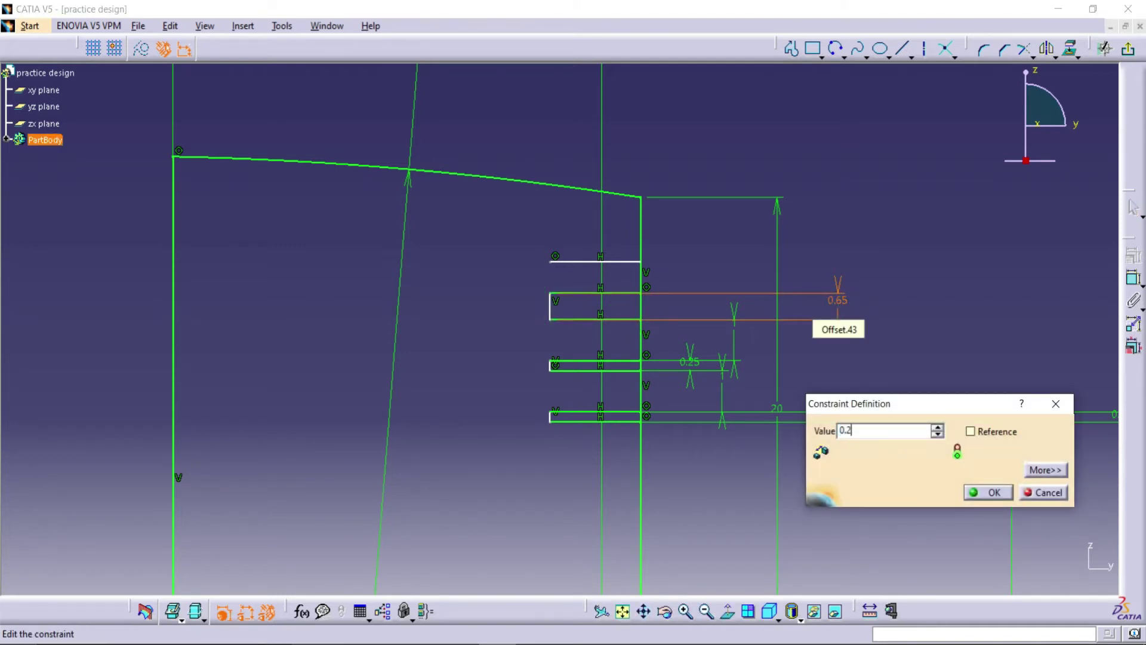
text(5)
click(987, 492)
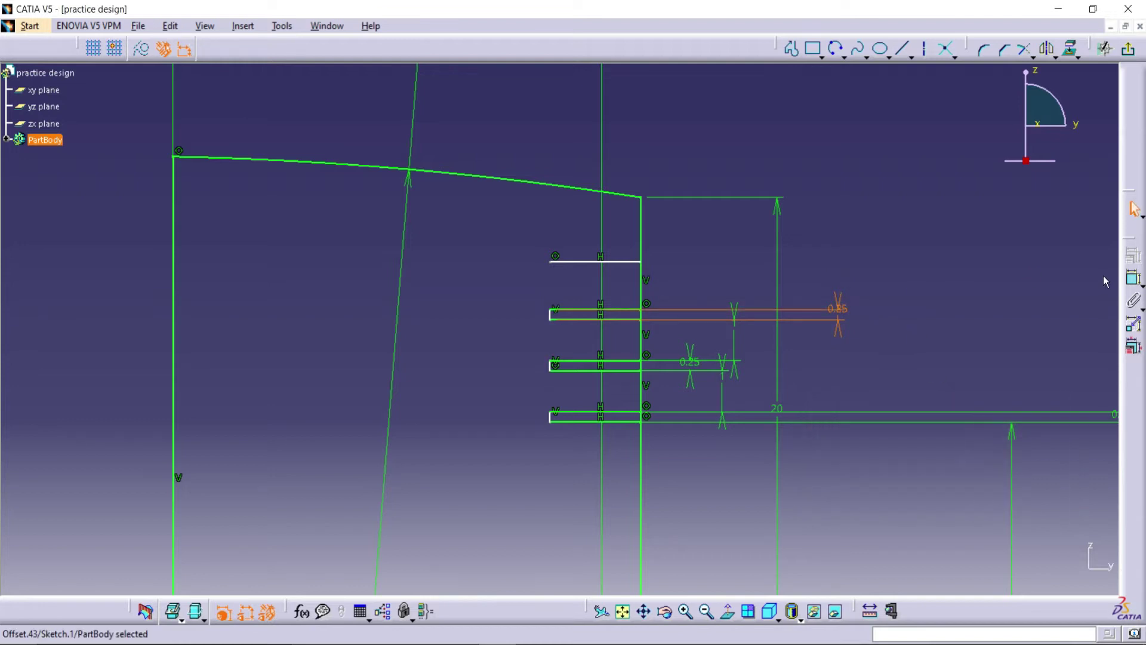
Fix the topmost groove line 1 above the upper groove's top line.
click(1133, 278)
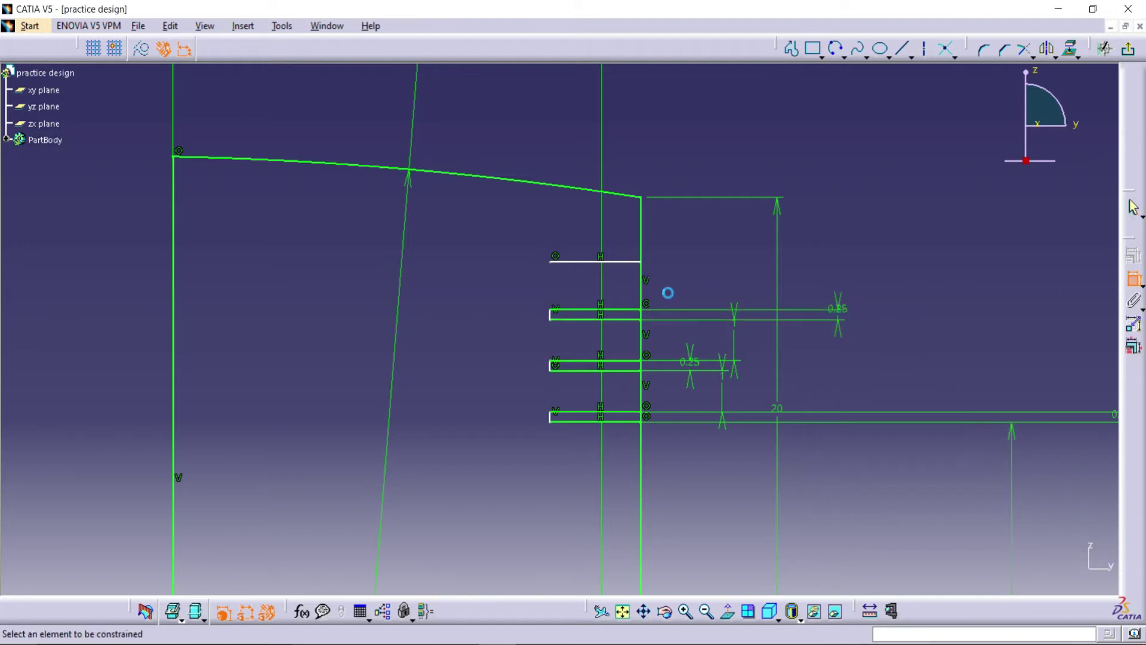
click(630, 309)
click(634, 261)
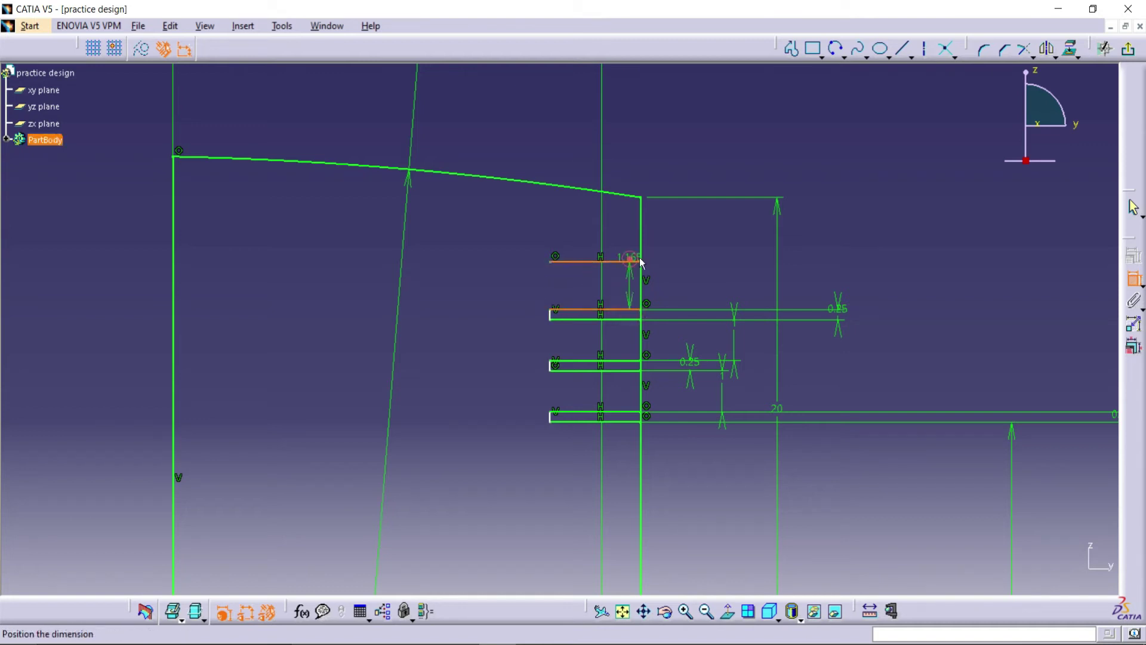
click(728, 263)
double_click(727, 263)
text(1)
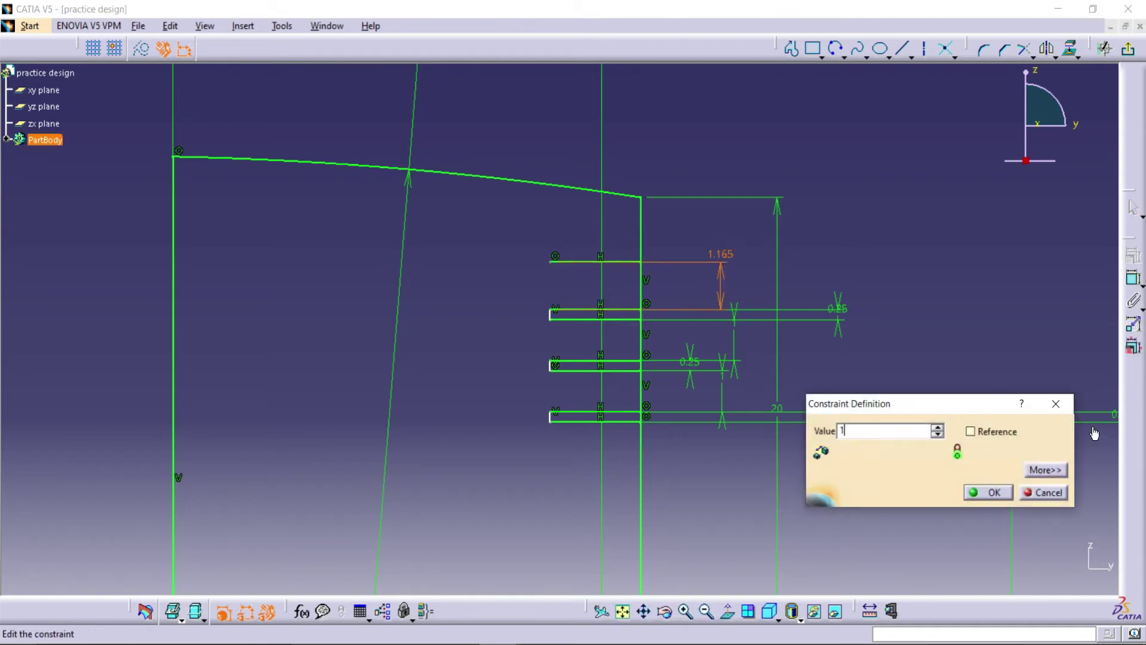
click(992, 492)
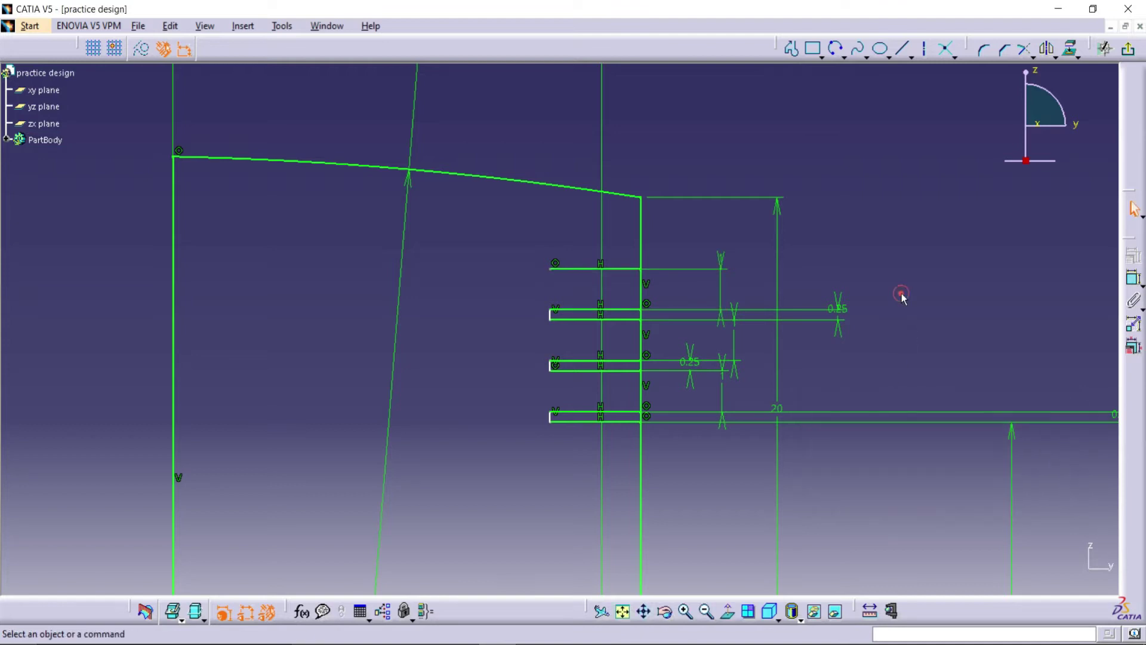
click(1133, 277)
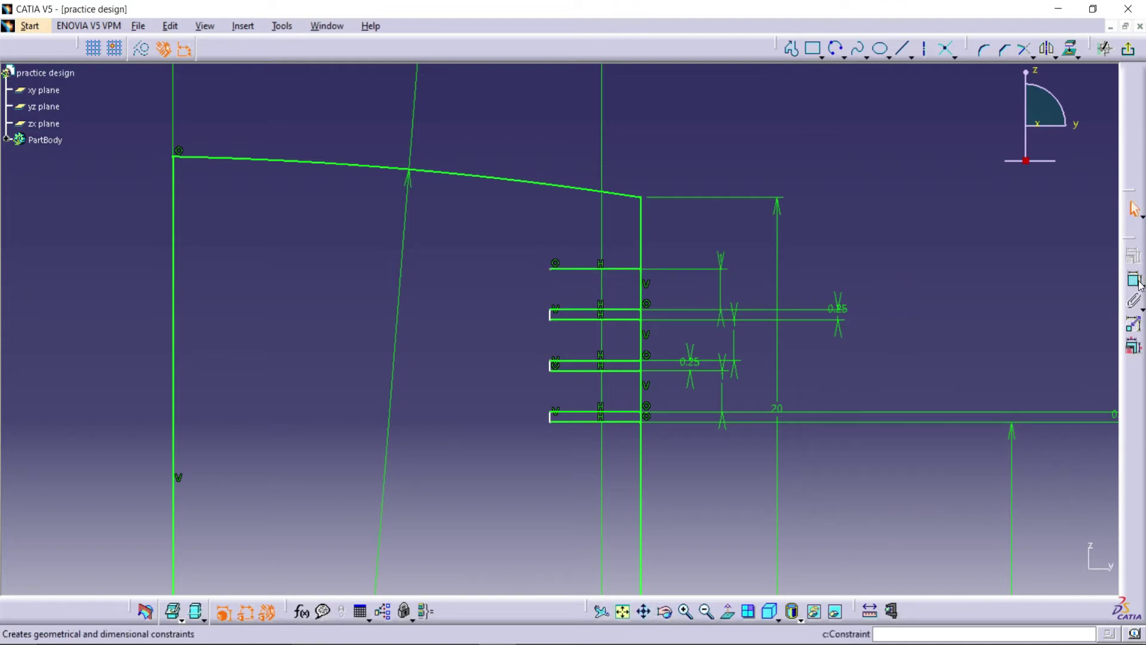
click(555, 420)
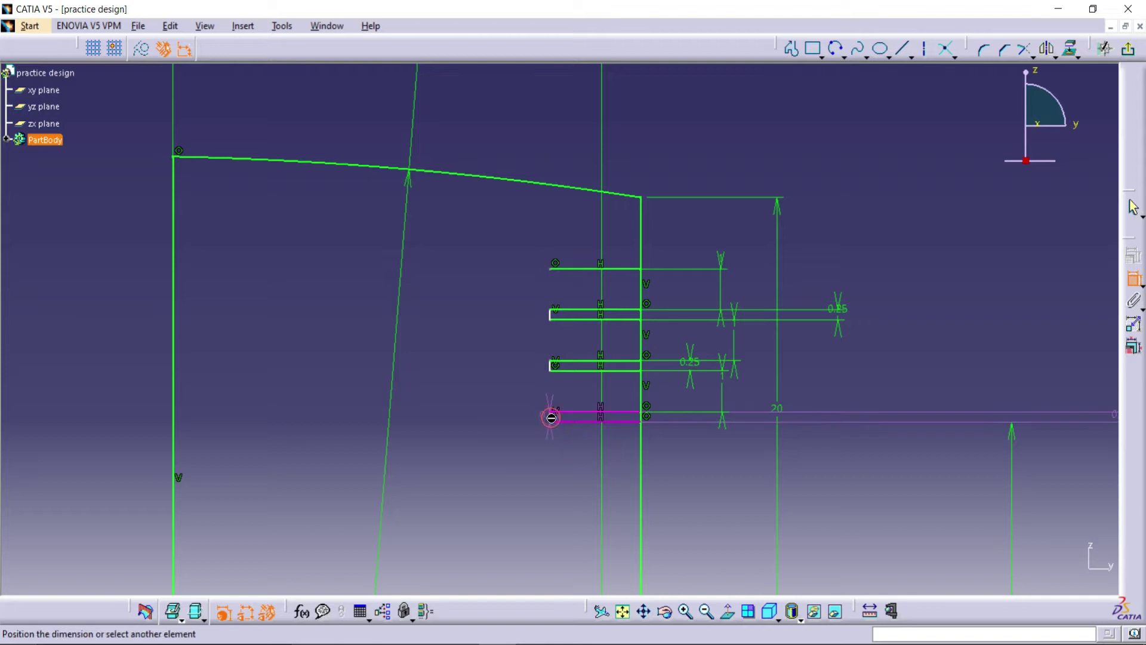
Constrain the lowest and upper groove depths from the outer wall to 1.5 (were 2.321).
click(648, 247)
click(717, 128)
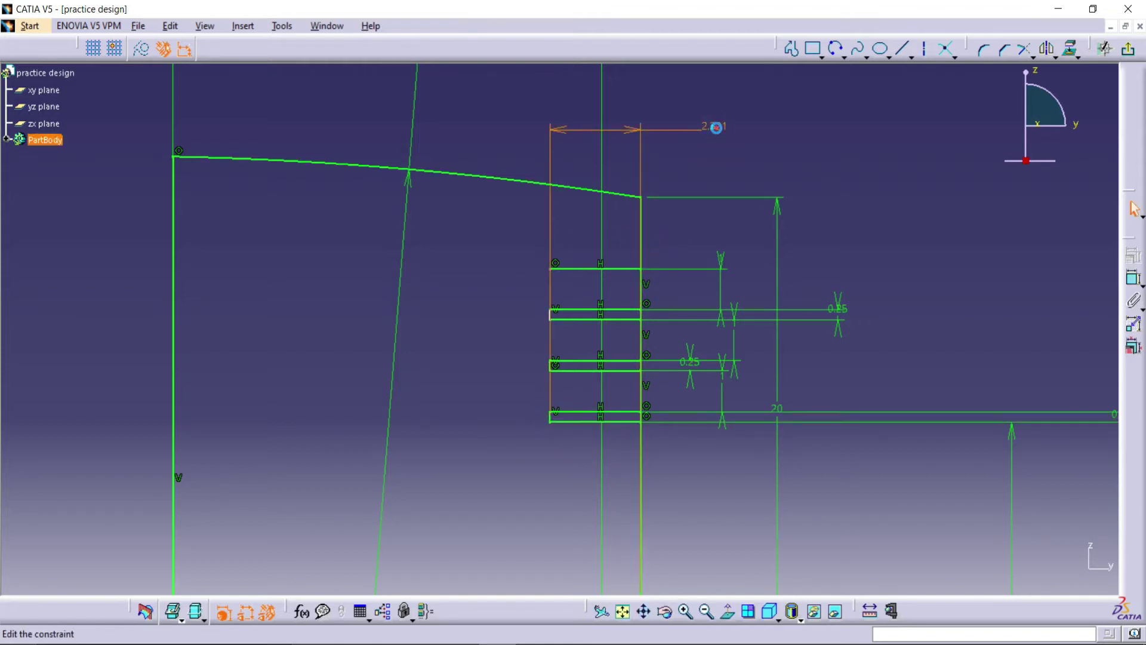
double_click(716, 128)
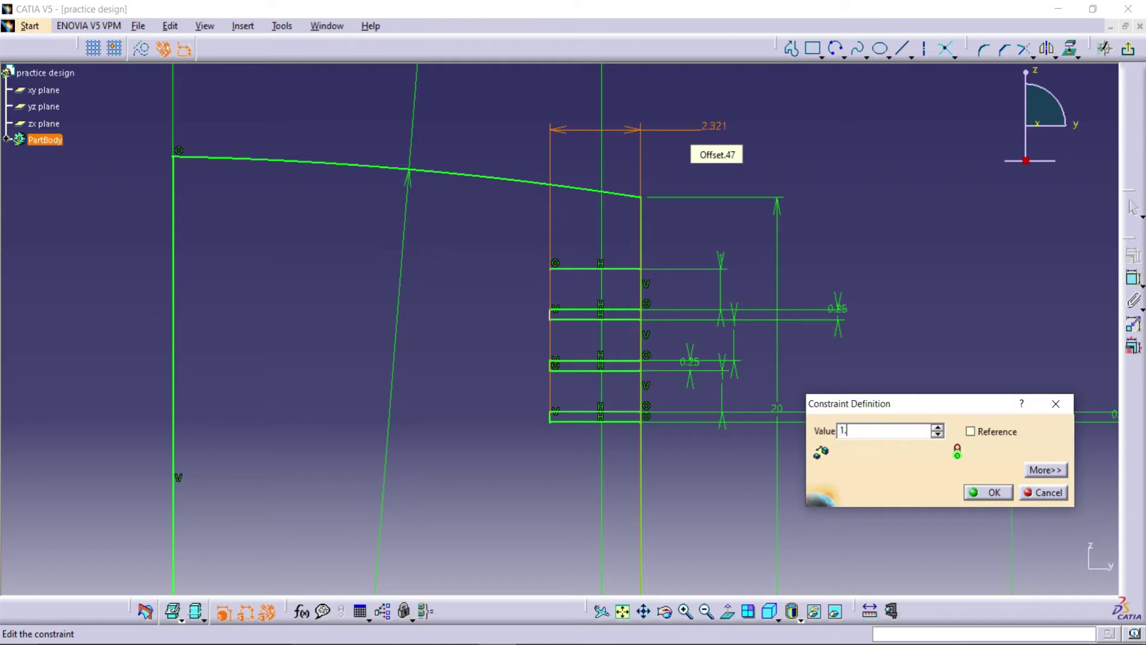
click(994, 492)
click(549, 313)
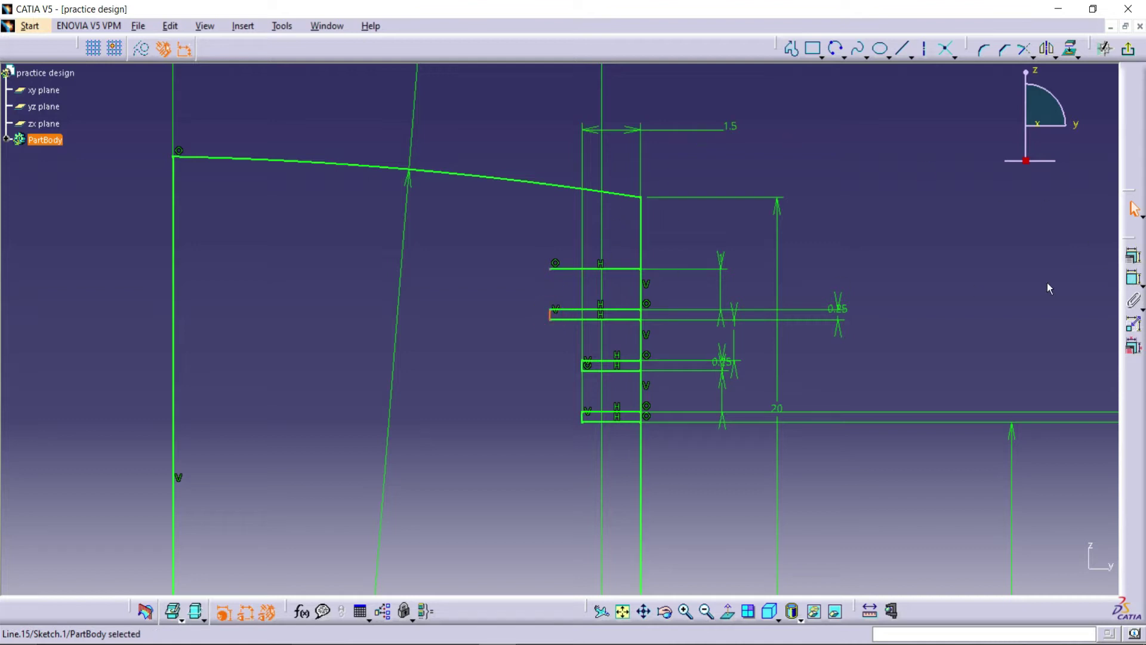
click(1134, 277)
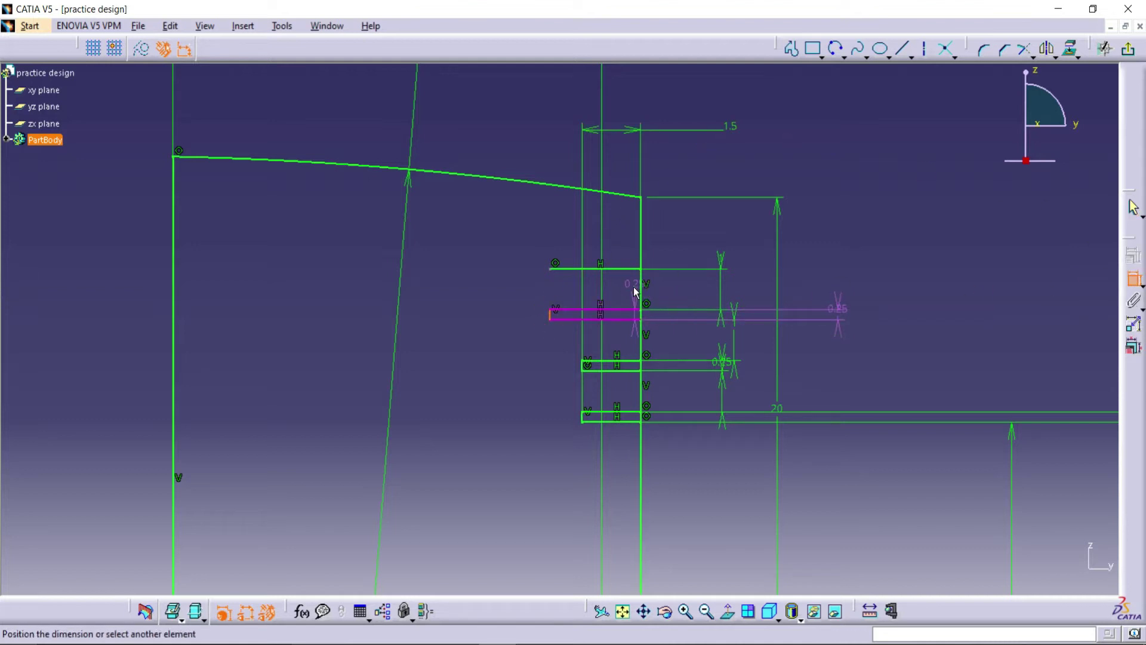
click(755, 150)
double_click(755, 145)
text(1)
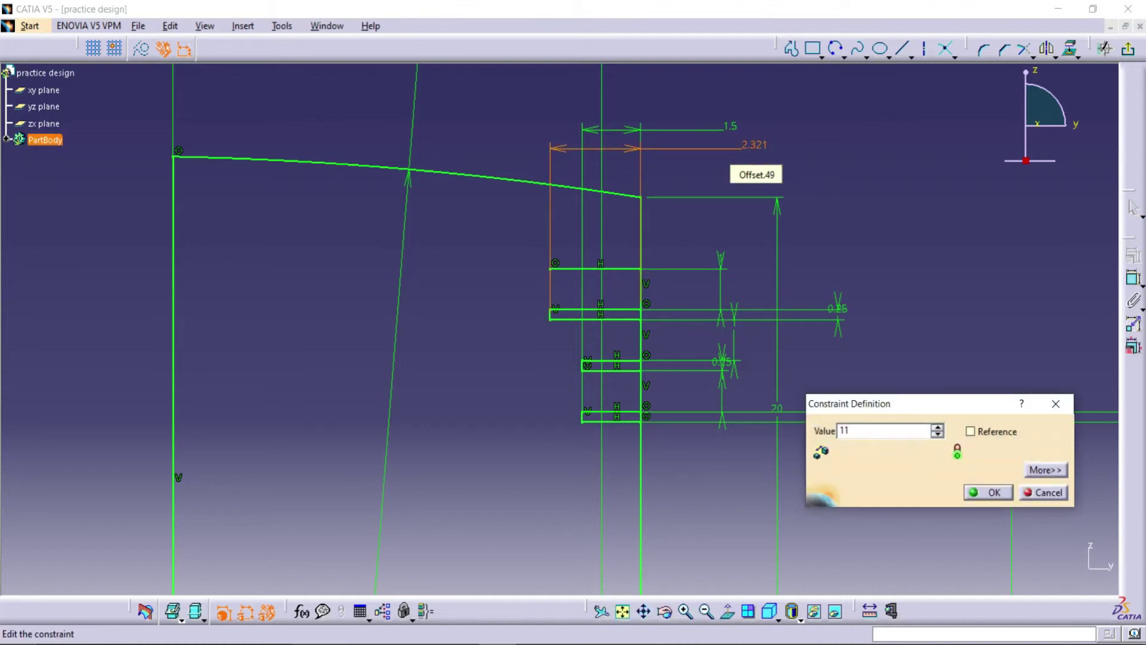
text(.5)
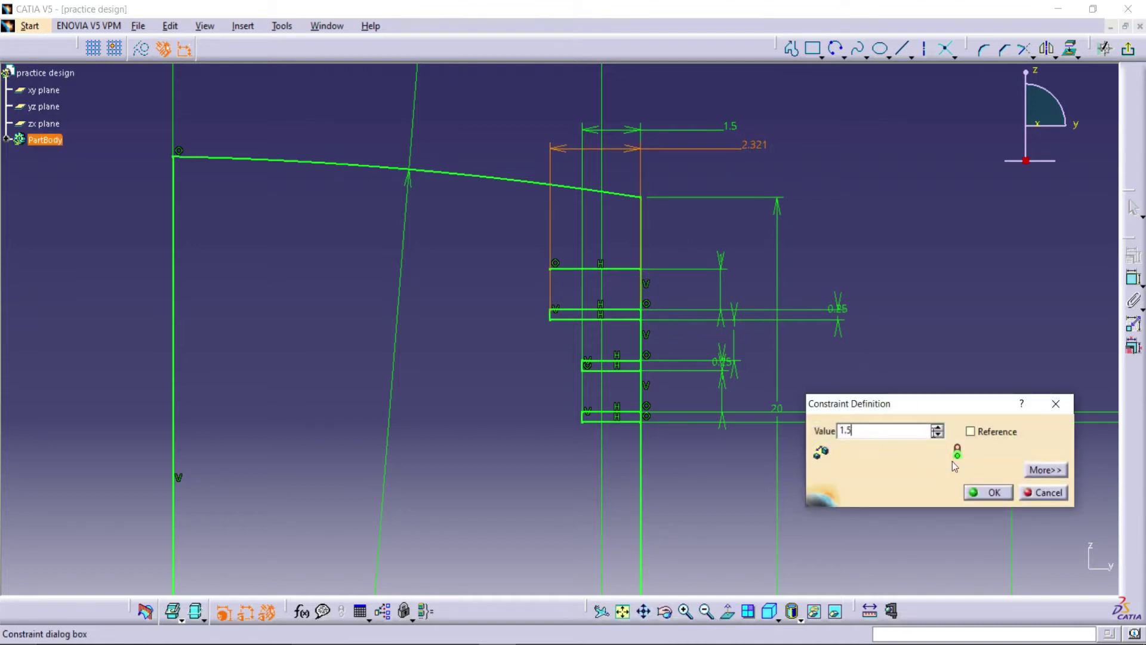
click(994, 493)
click(908, 232)
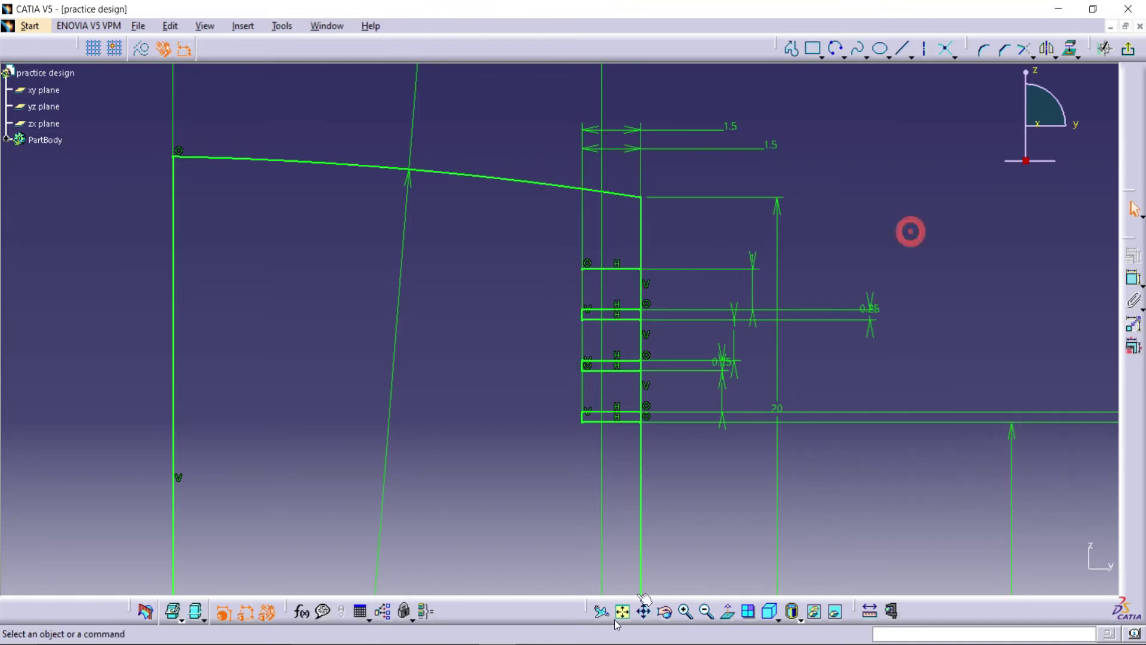
click(686, 612)
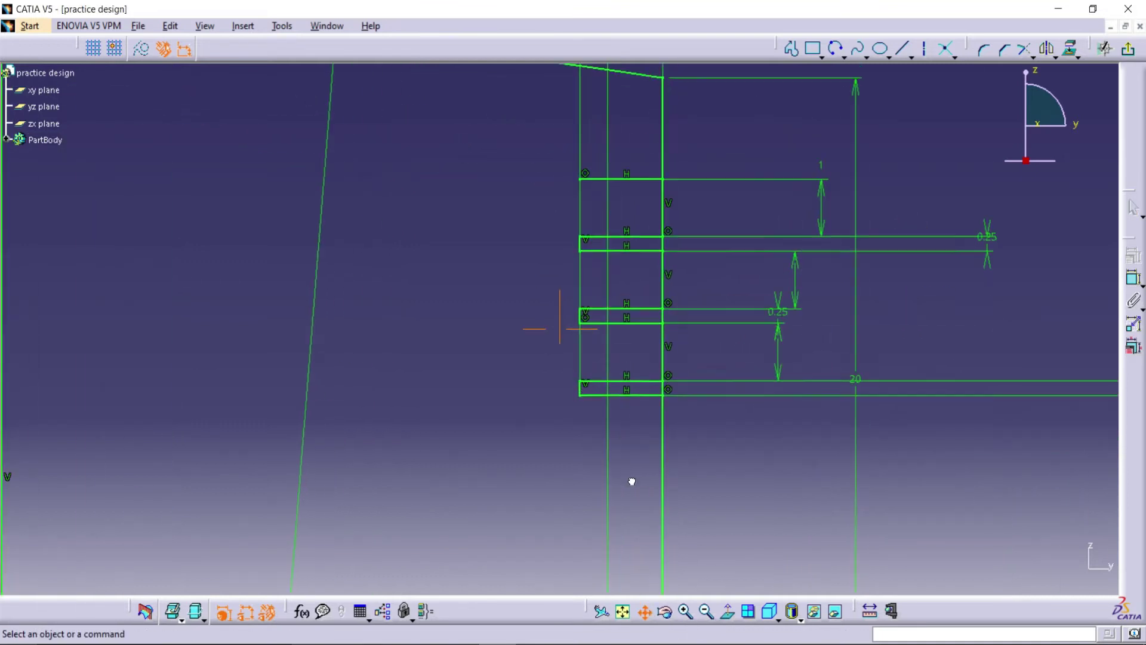
Draw vertical lines across the inner ends of the lowest, middle and upper grooves.
click(902, 52)
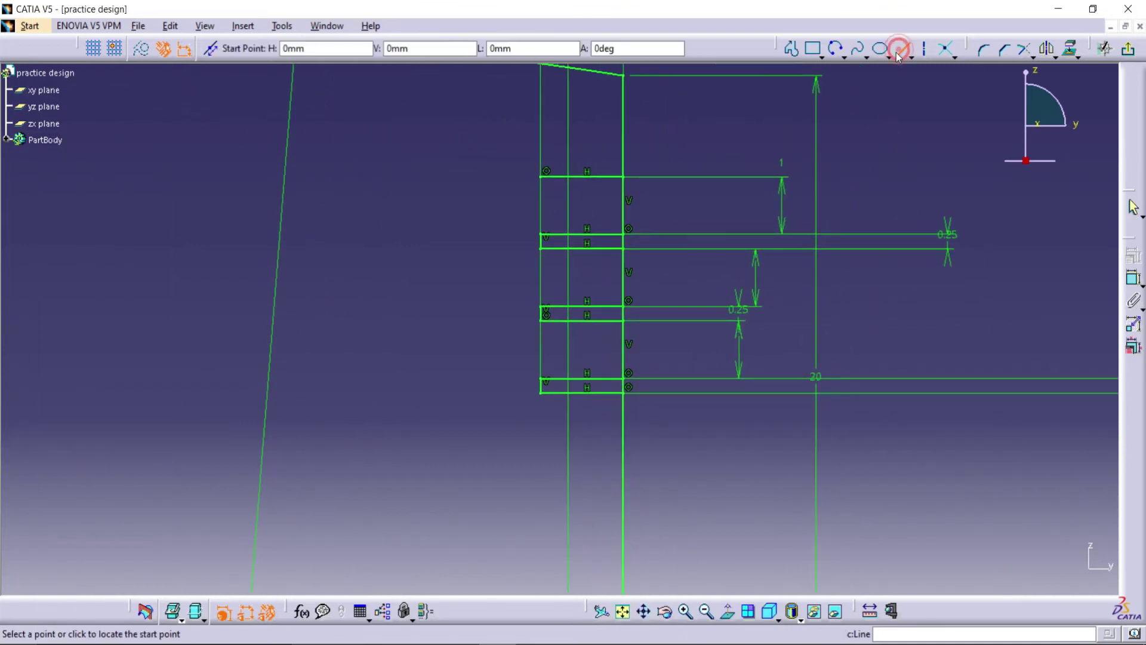
click(541, 378)
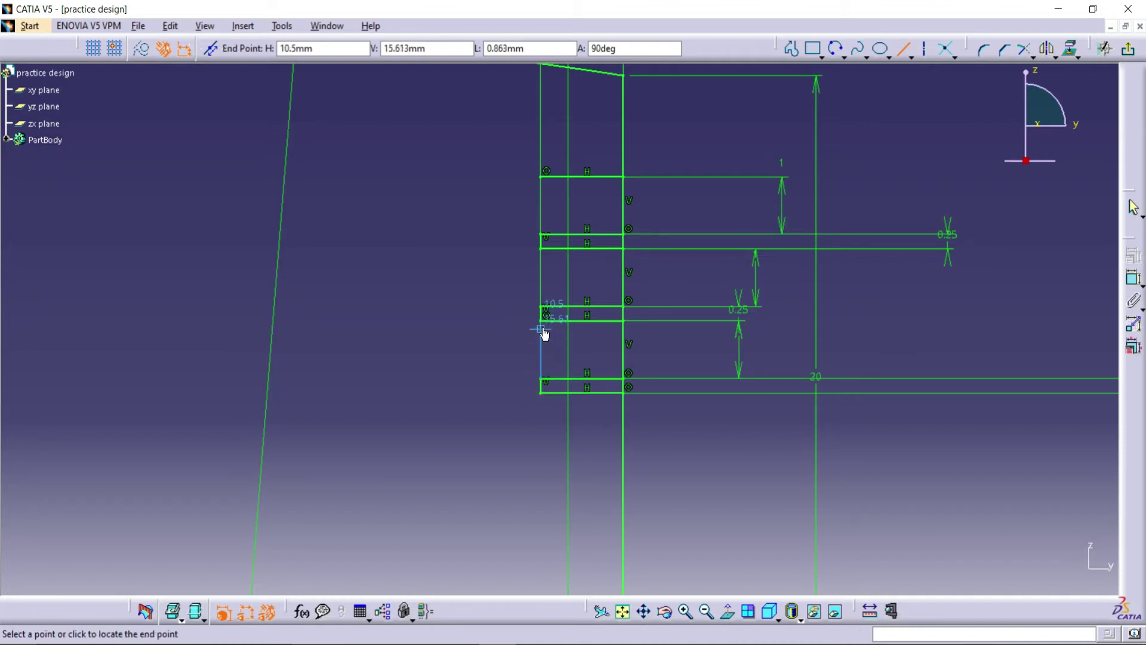
click(542, 321)
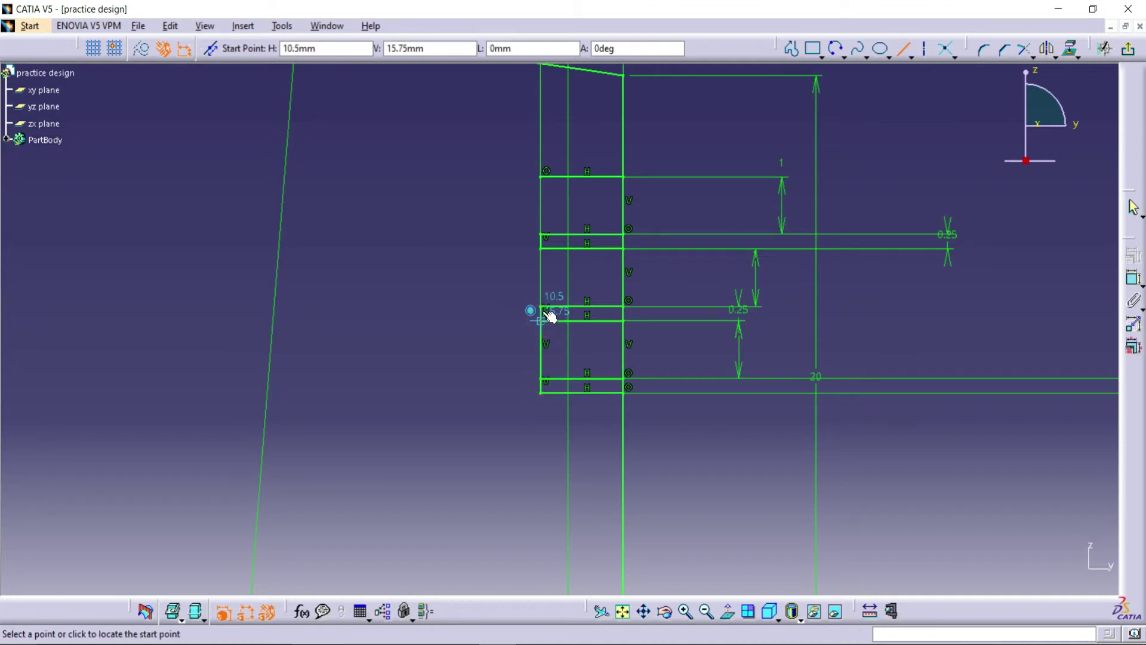
click(542, 307)
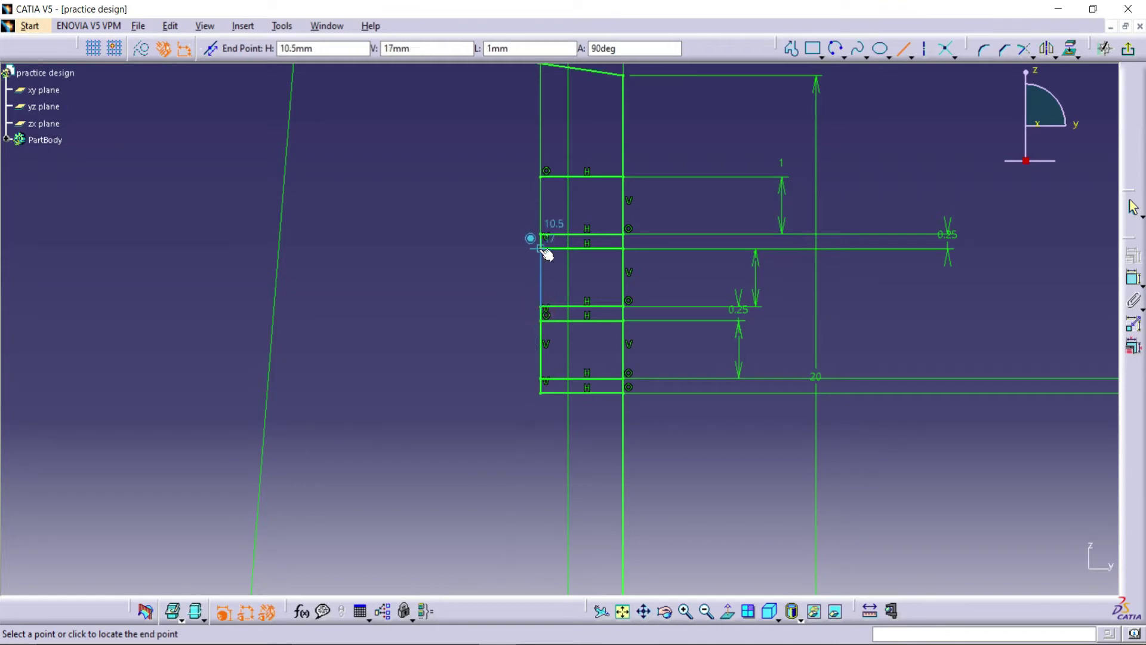
click(537, 248)
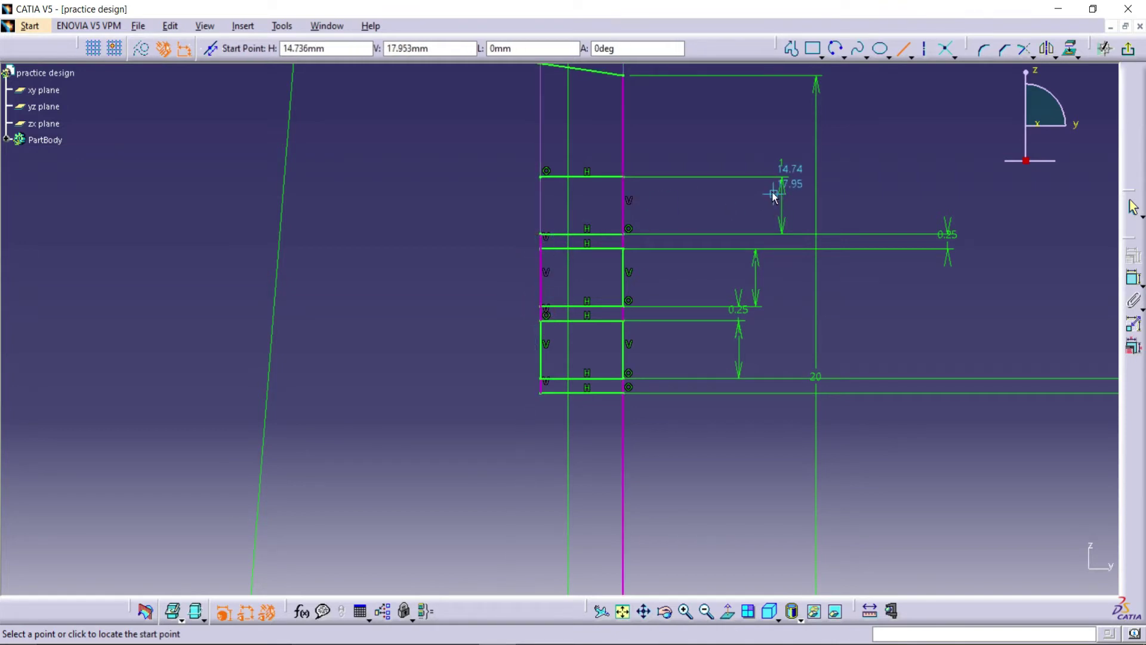
click(541, 234)
click(541, 177)
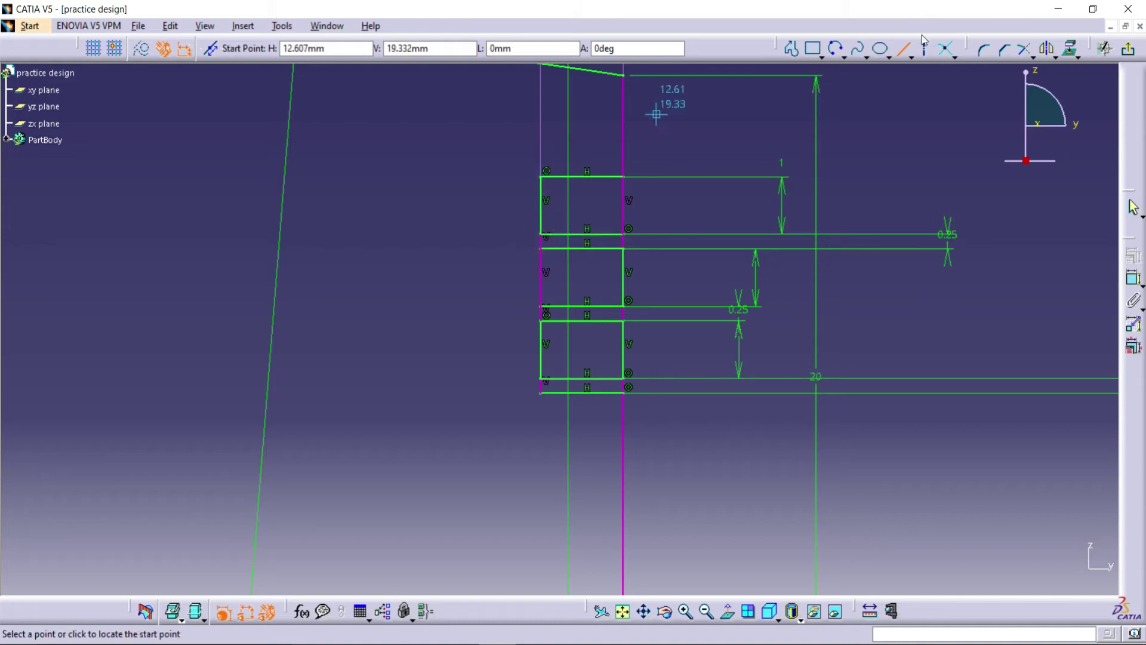
Round the bottom-left corner of the bottom edge with a 0.1 mm fillet.
click(902, 48)
click(869, 145)
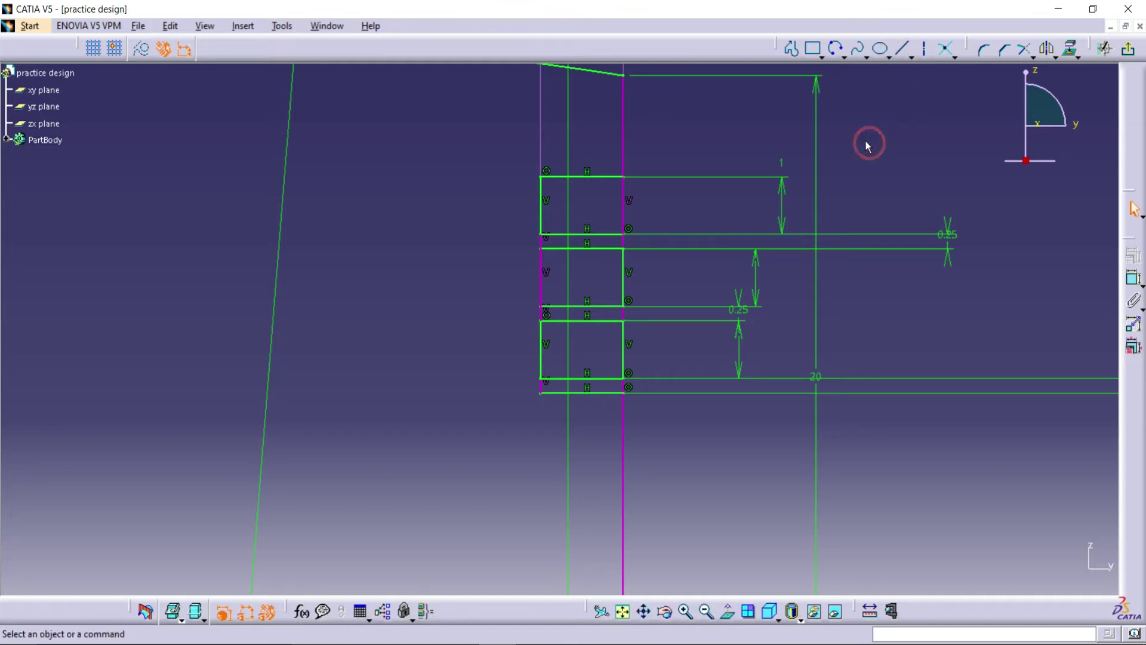
click(983, 48)
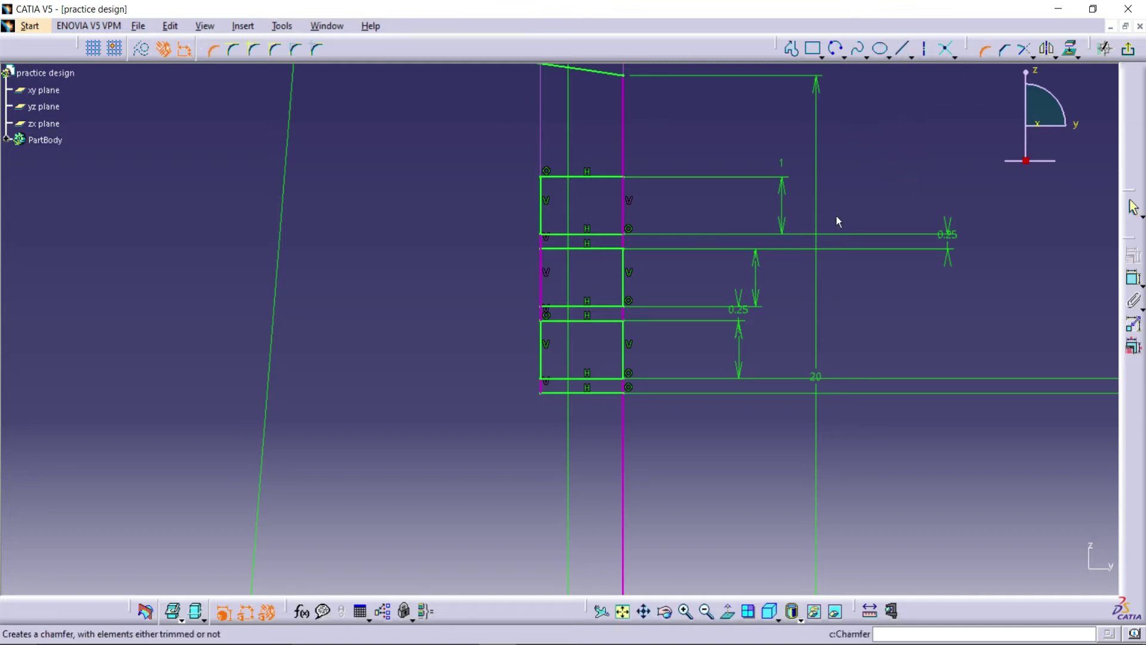
click(537, 389)
click(552, 393)
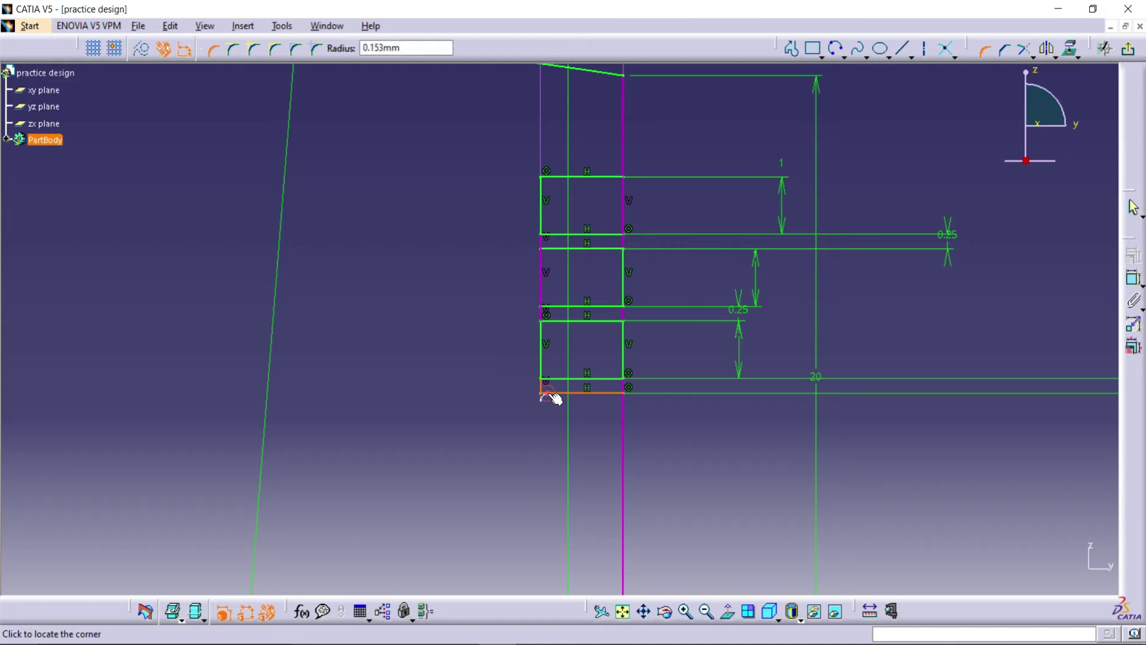
key(Tab)
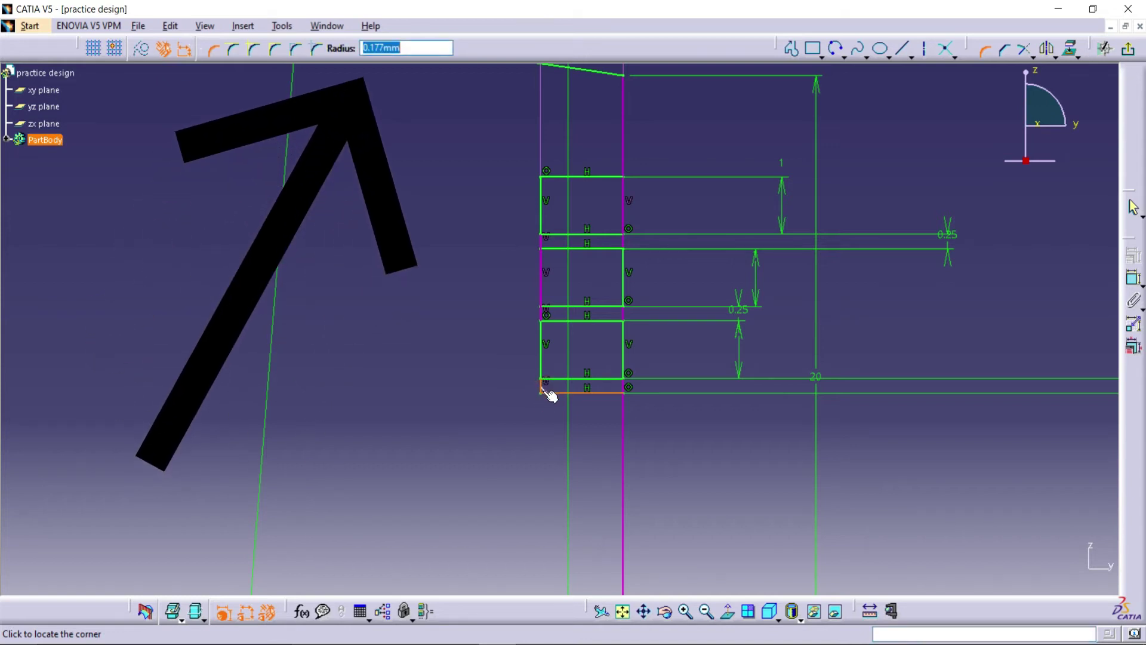
text(0.1)
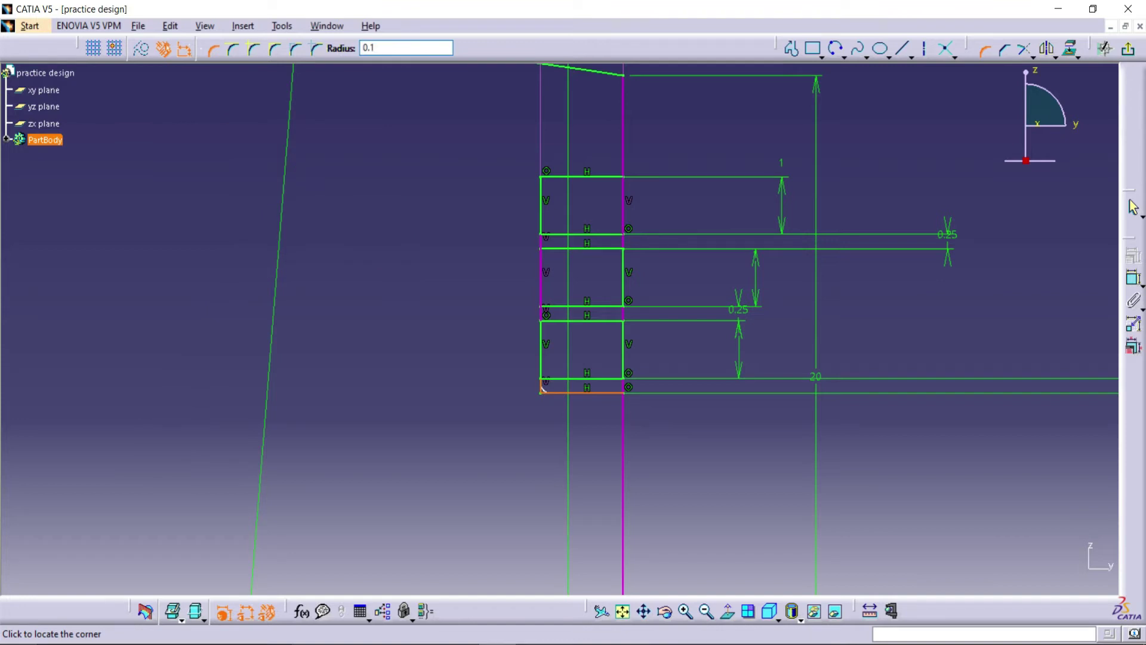
key(Return)
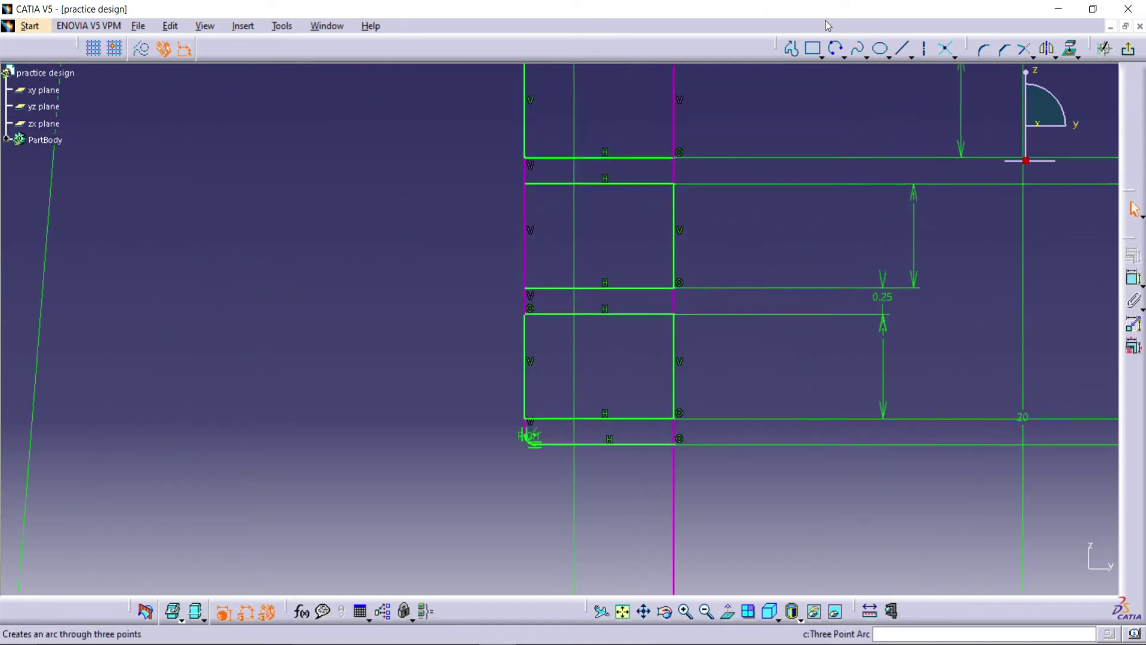
Round the bottom-right corner with a 0.1 mm fillet, accepting the length-to-distance warning.
click(985, 50)
click(664, 447)
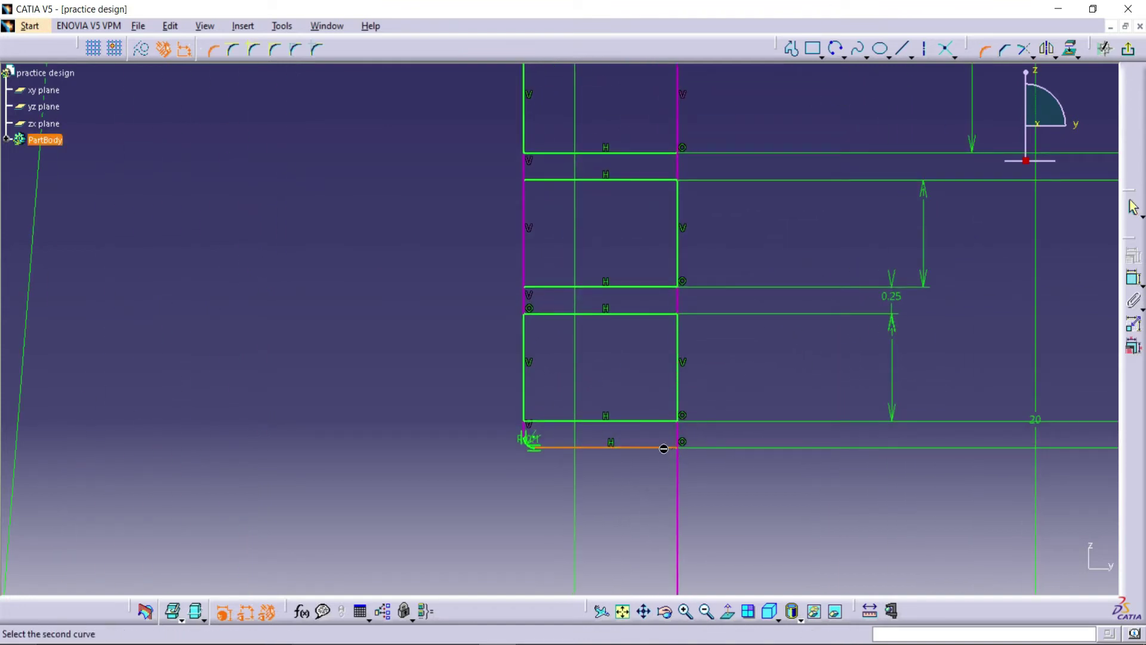
click(678, 458)
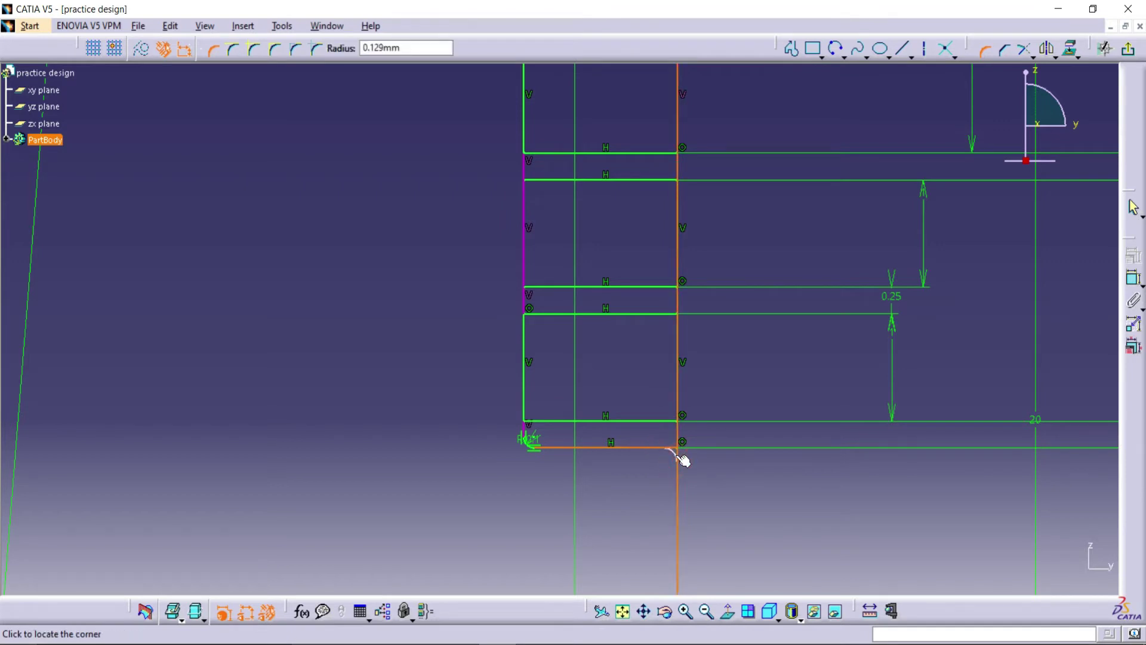
text(0.1)
key(Return)
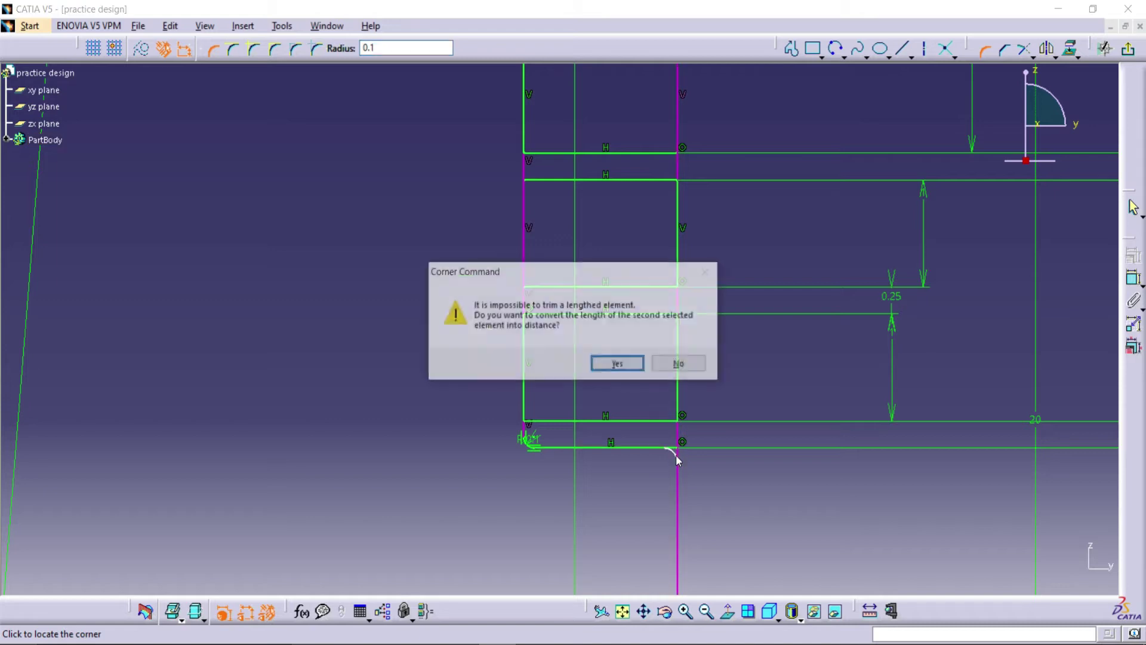
click(615, 362)
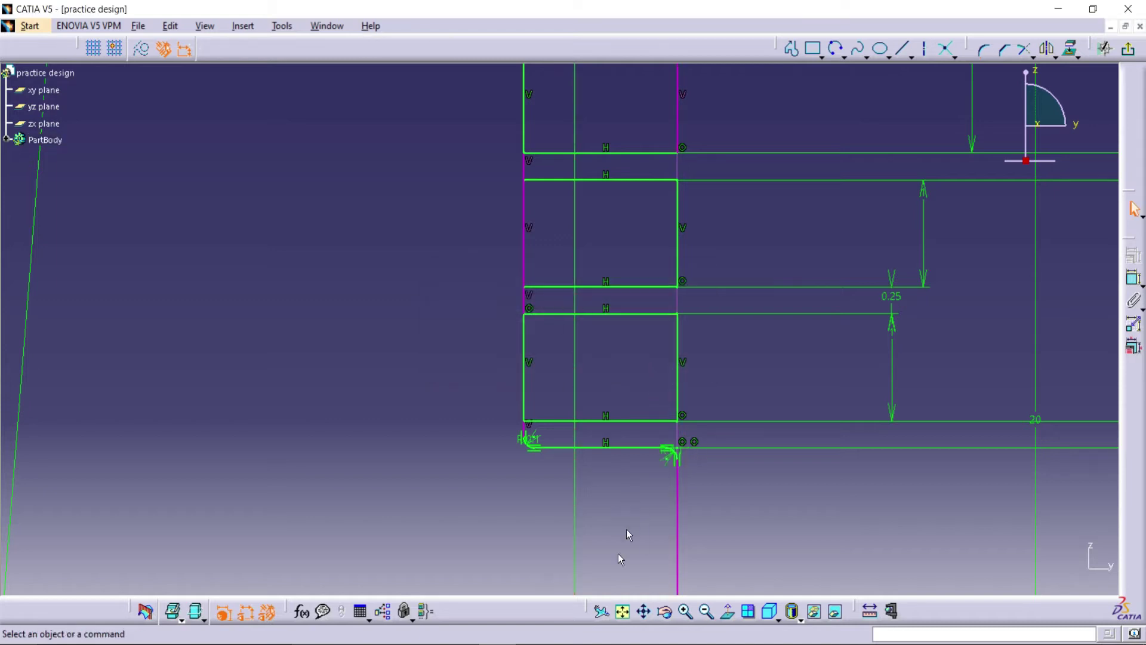
click(706, 611)
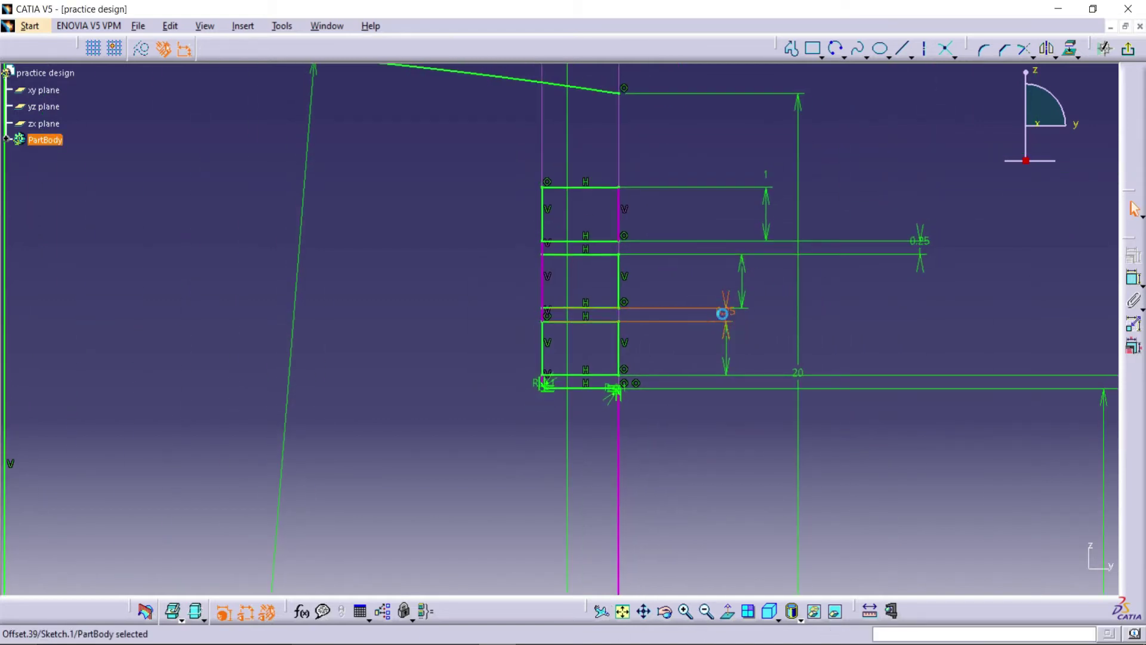
Delete the unwanted horizontal and vertical offset lines.
right_click(723, 314)
click(770, 527)
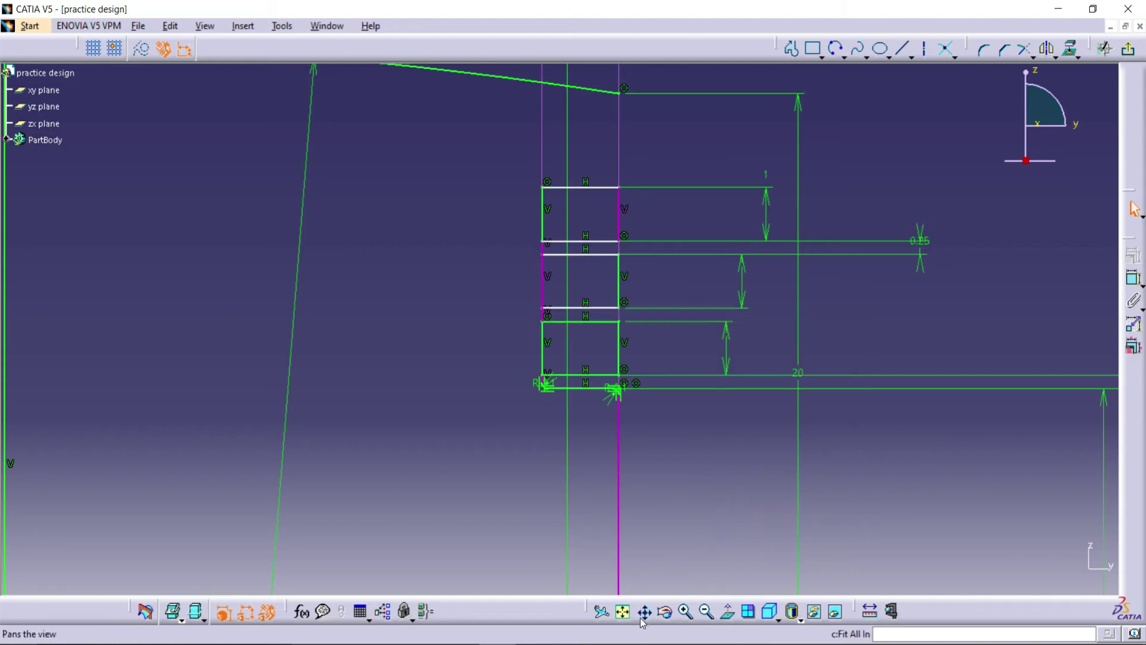
click(543, 140)
right_click(543, 138)
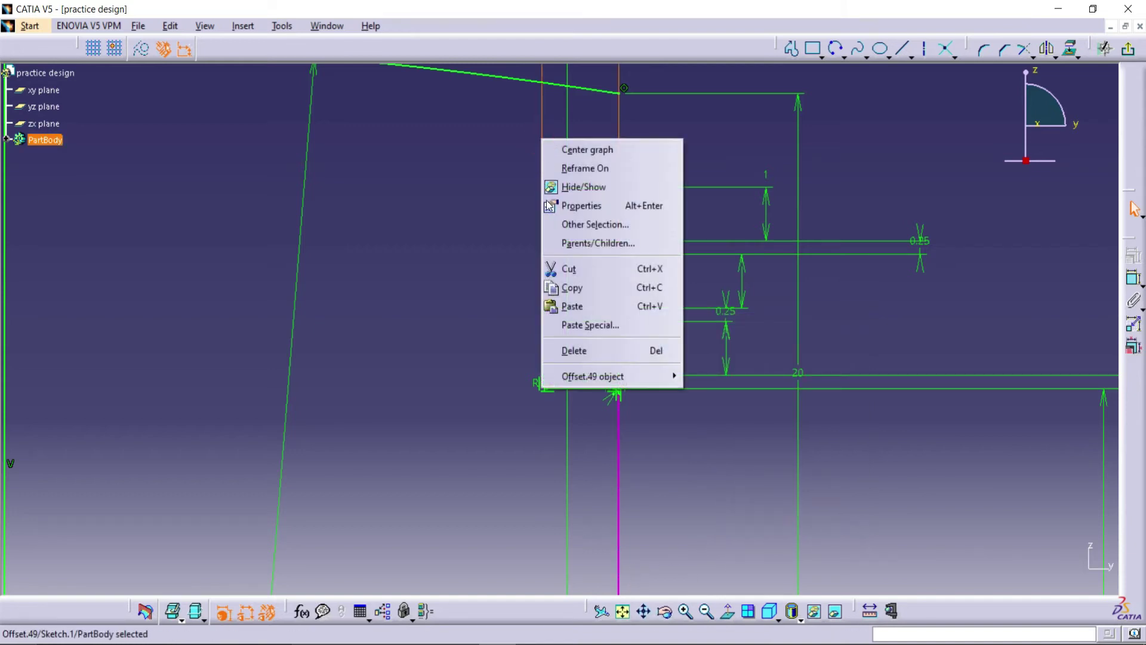
click(578, 351)
scroll(673, 427, up, 3)
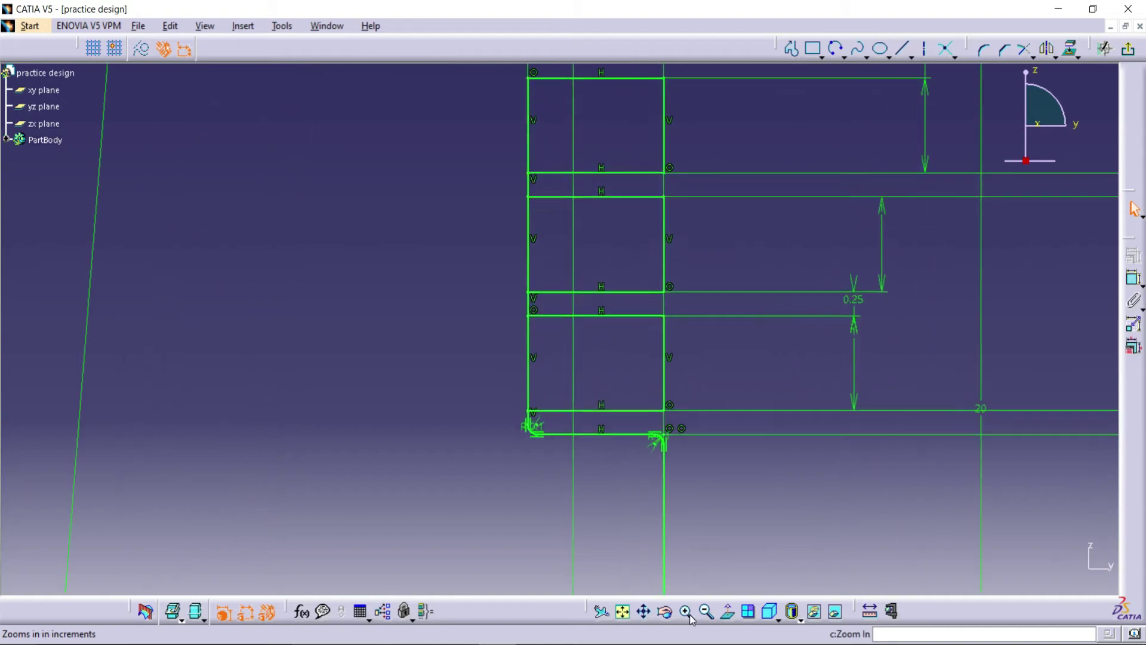
Round the lowest groove's bottom-left and bottom-right corners to 0.1 mm.
click(984, 49)
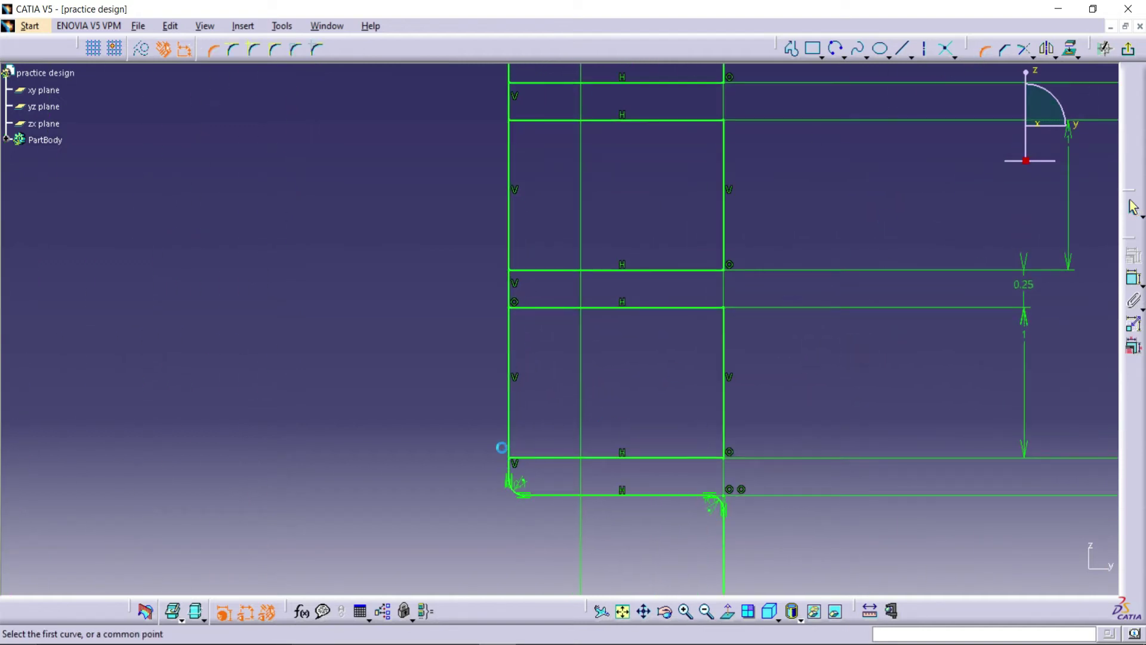
click(517, 458)
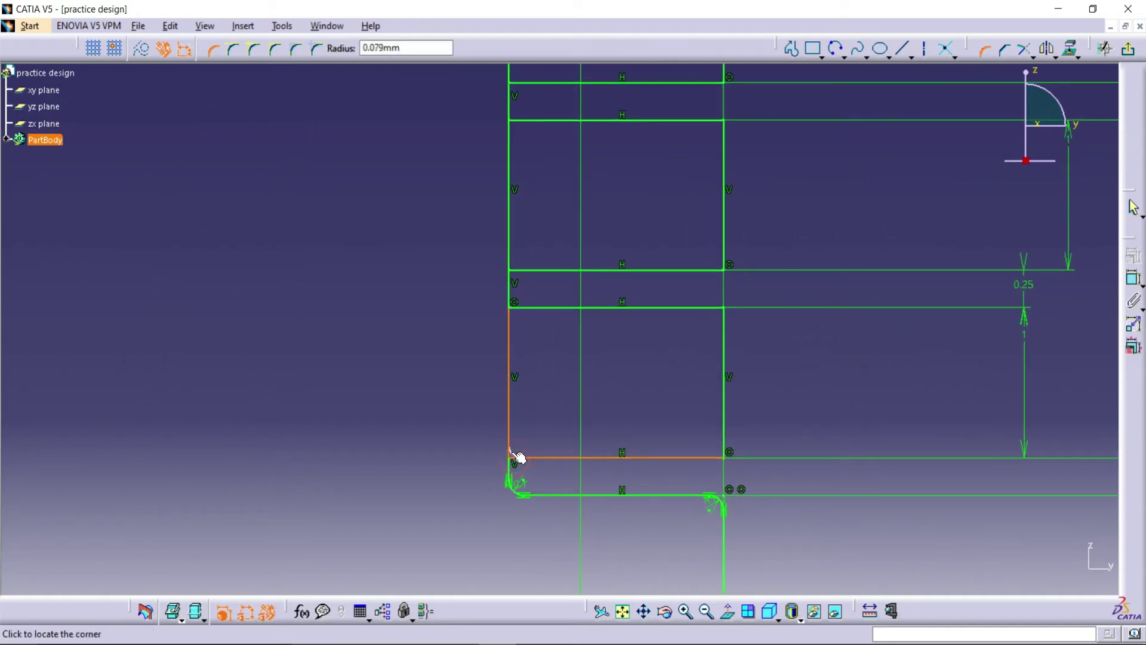
text(0.1)
key(Return)
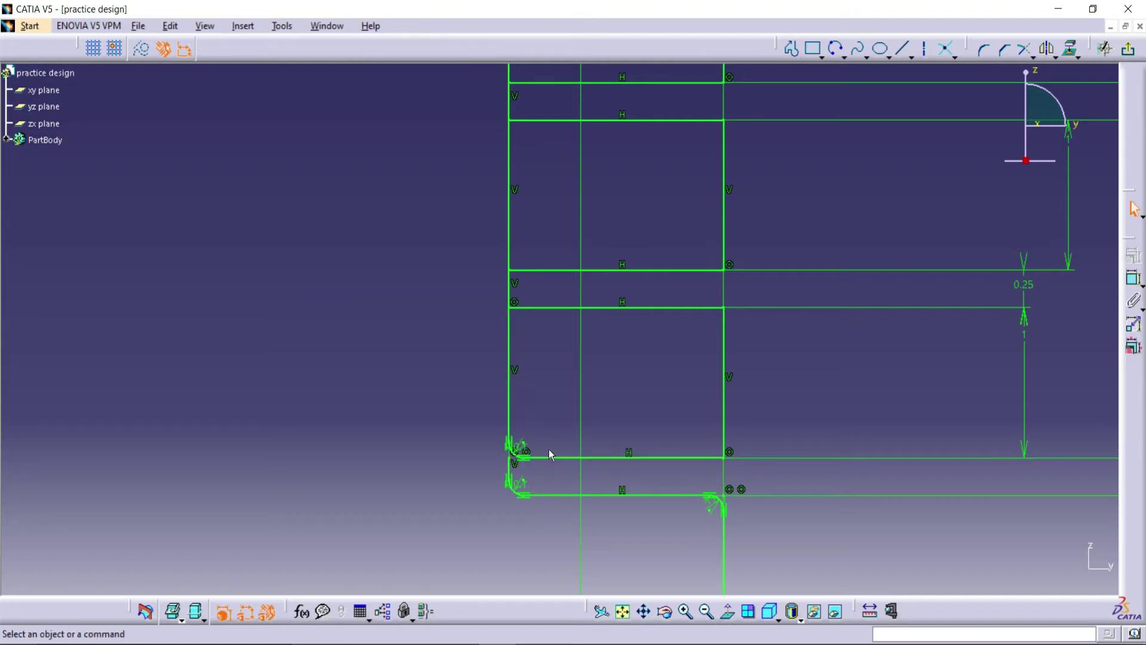
key(ctrl+Page_Up)
key(ctrl+Page_Up)
click(977, 51)
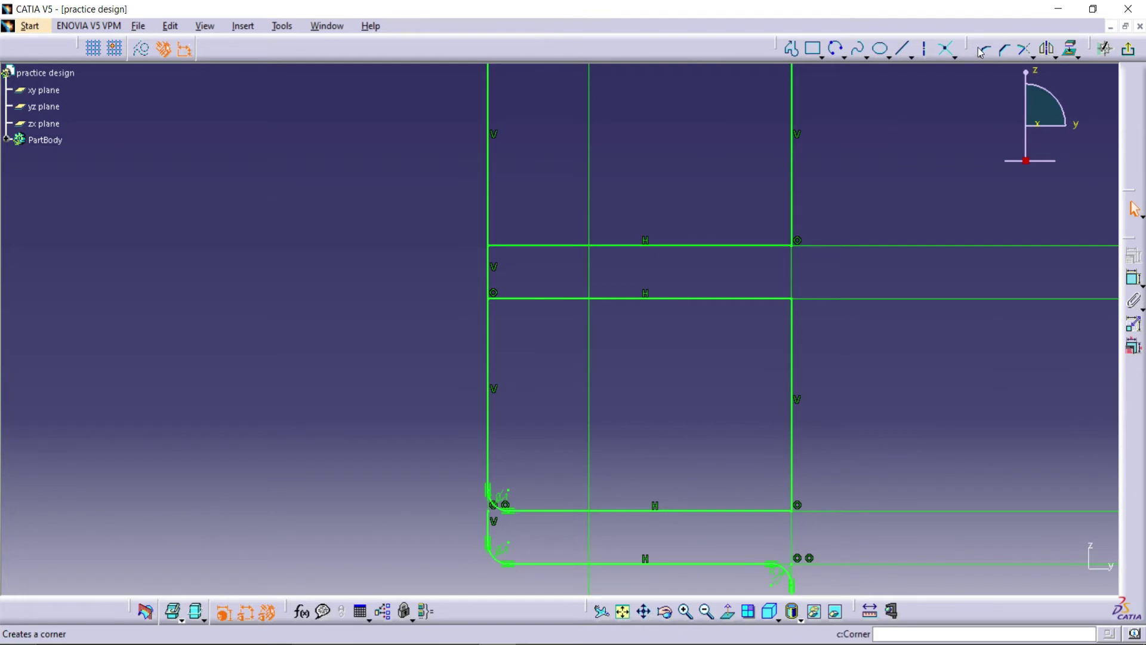
click(789, 511)
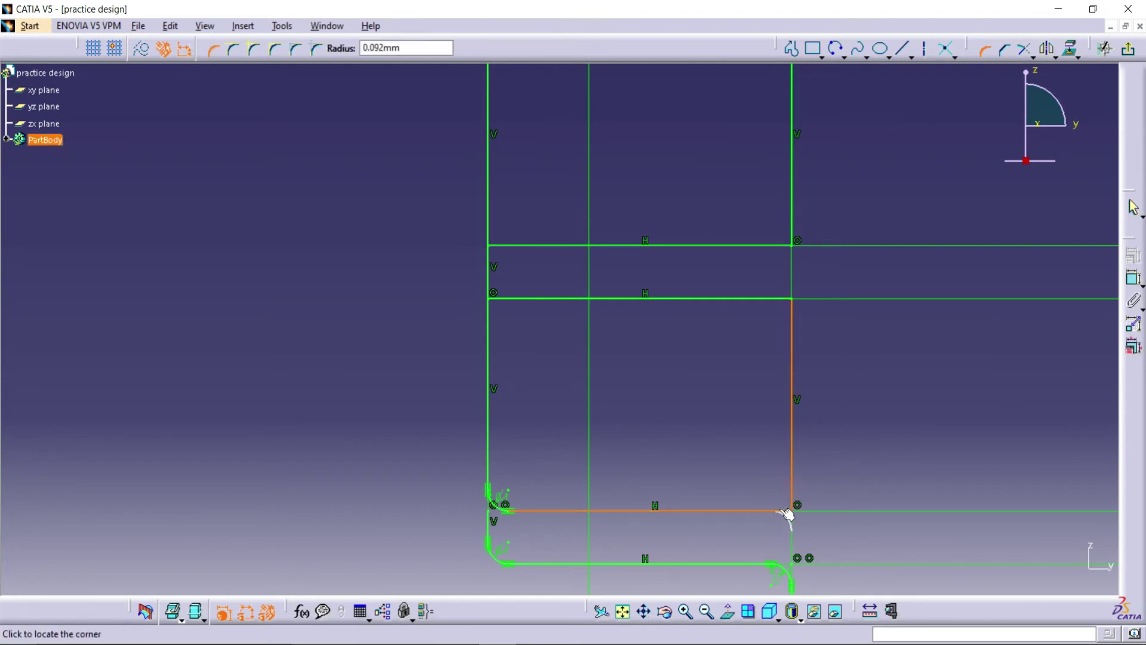
text(0.1)
key(Return)
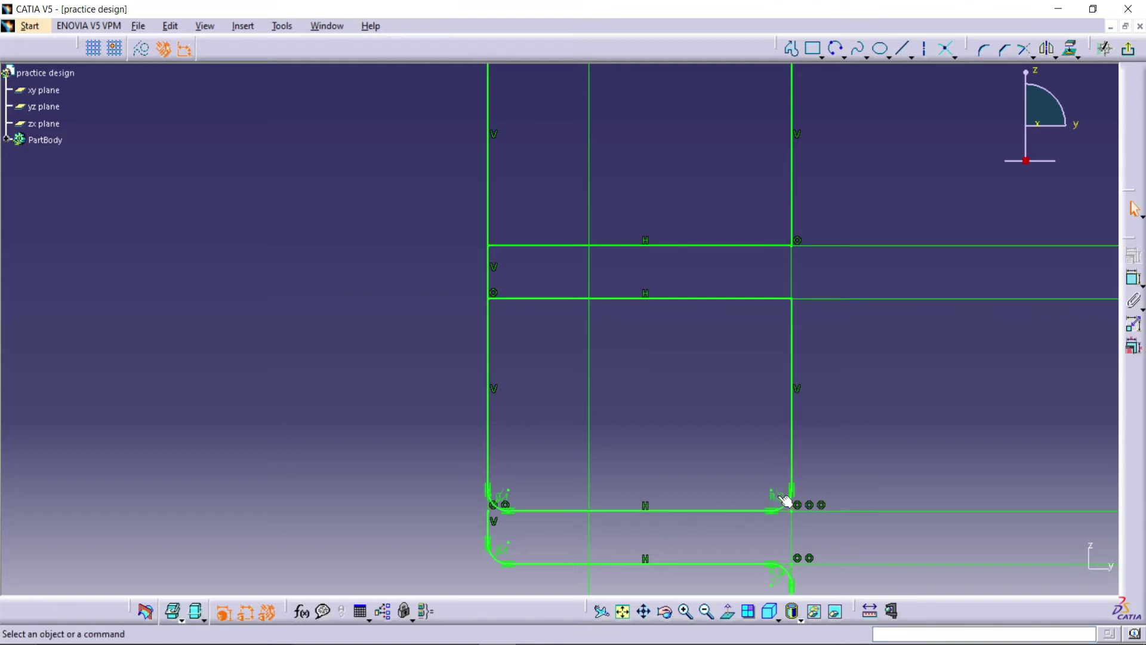
Round the lowest groove's top-right and top-left corners to 0.1 mm.
click(983, 49)
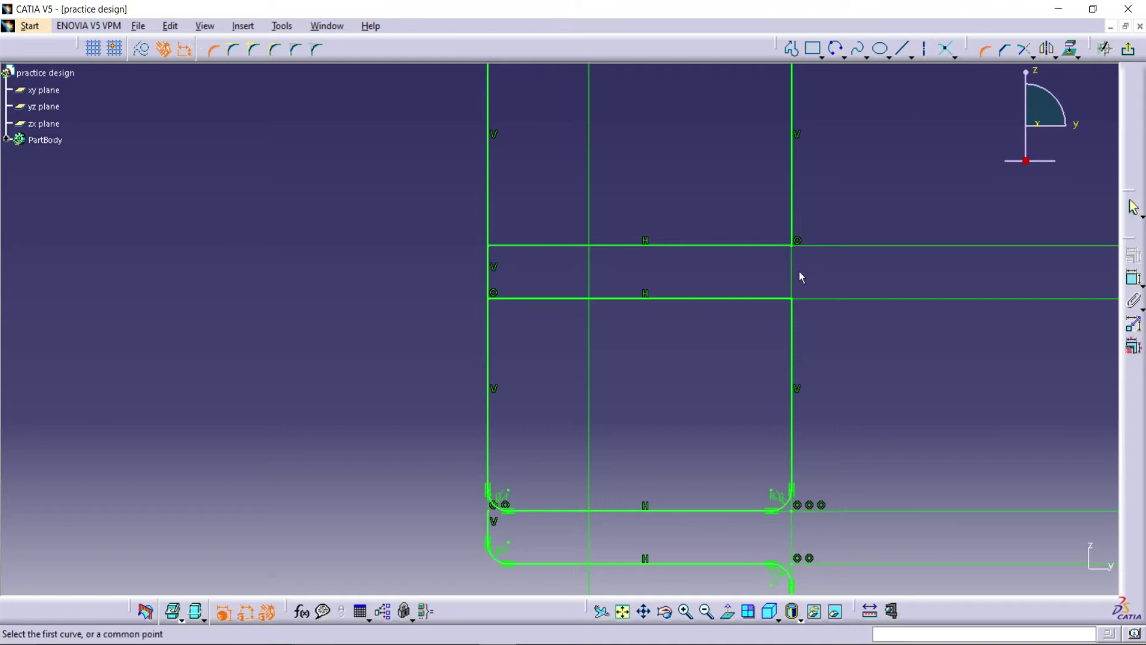
click(780, 298)
click(792, 314)
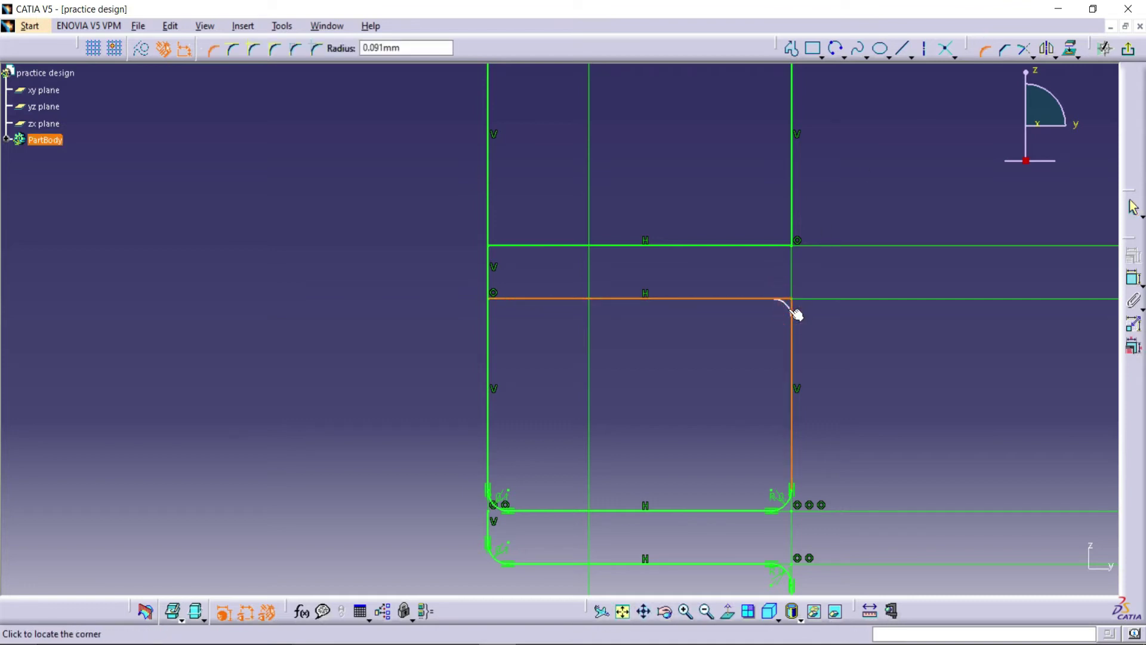
text(0.1)
key(Return)
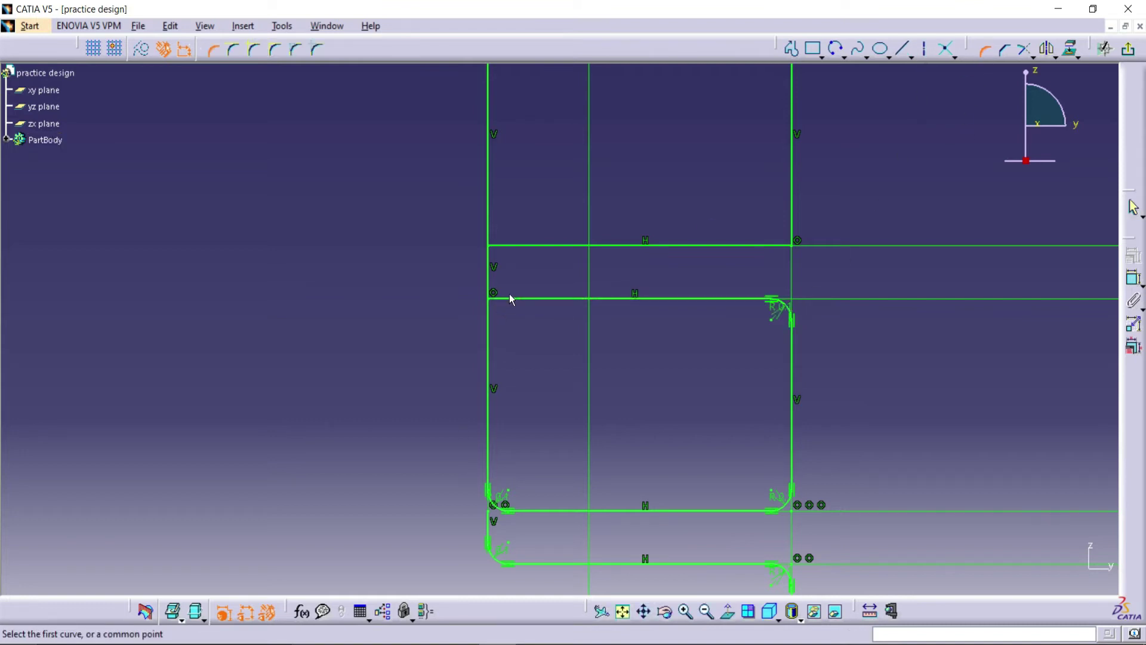
click(491, 315)
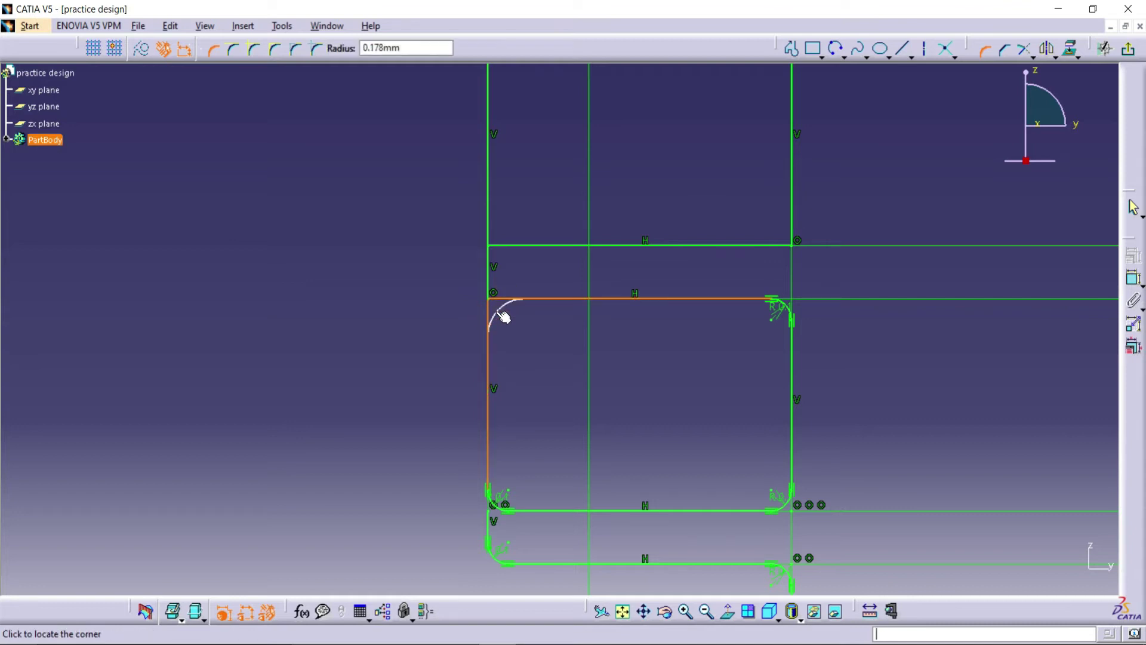
text(0.1)
key(Return)
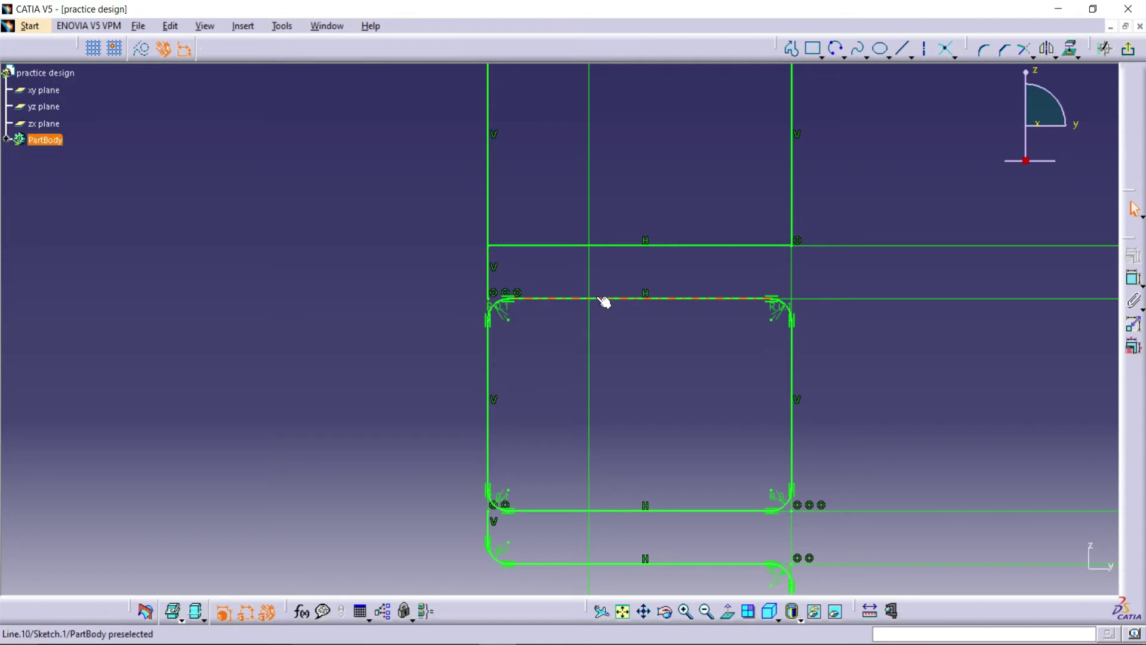
Fillet the next groove's lower-left corner with a 0.1 mm radius.
click(982, 47)
click(491, 262)
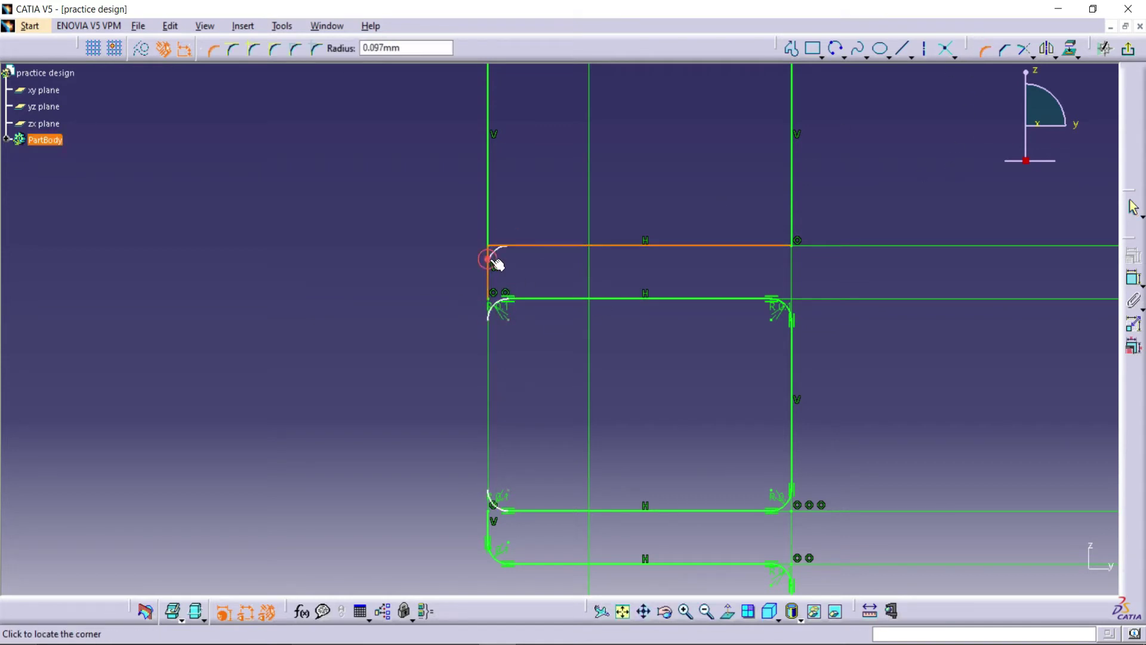
text(0)
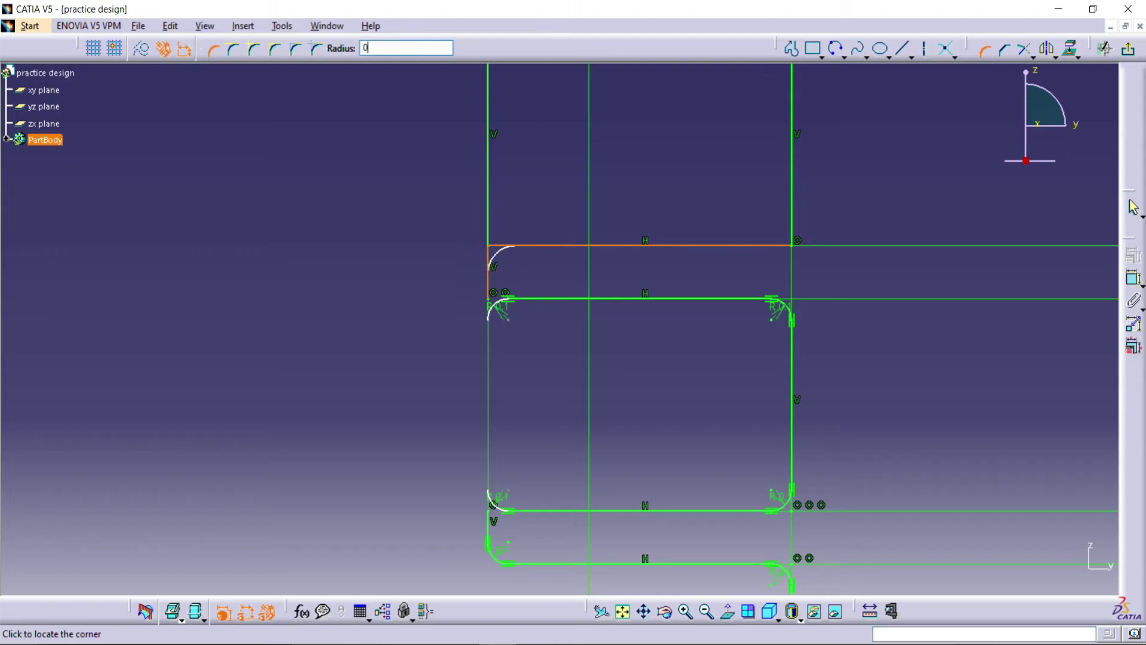
text(.185mm)
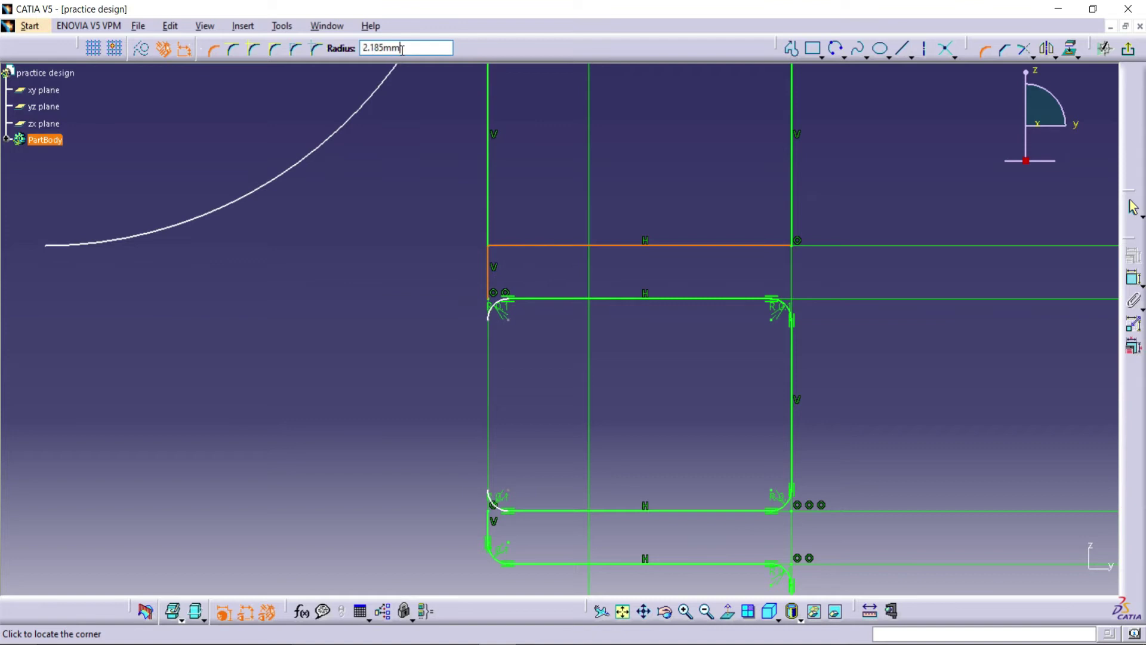
click(402, 50)
text(0)
text(.1)
key(Return)
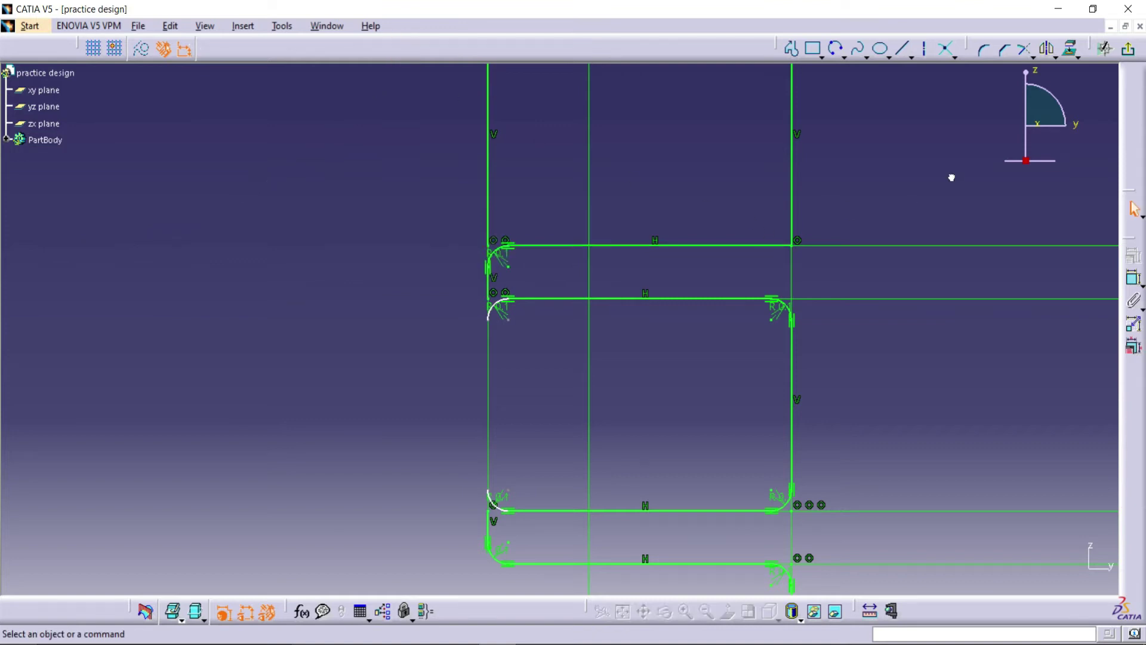
Delete Line.11 on the left edge and draw a new line from the upper arc end to the lower arc end.
click(487, 278)
right_click(488, 282)
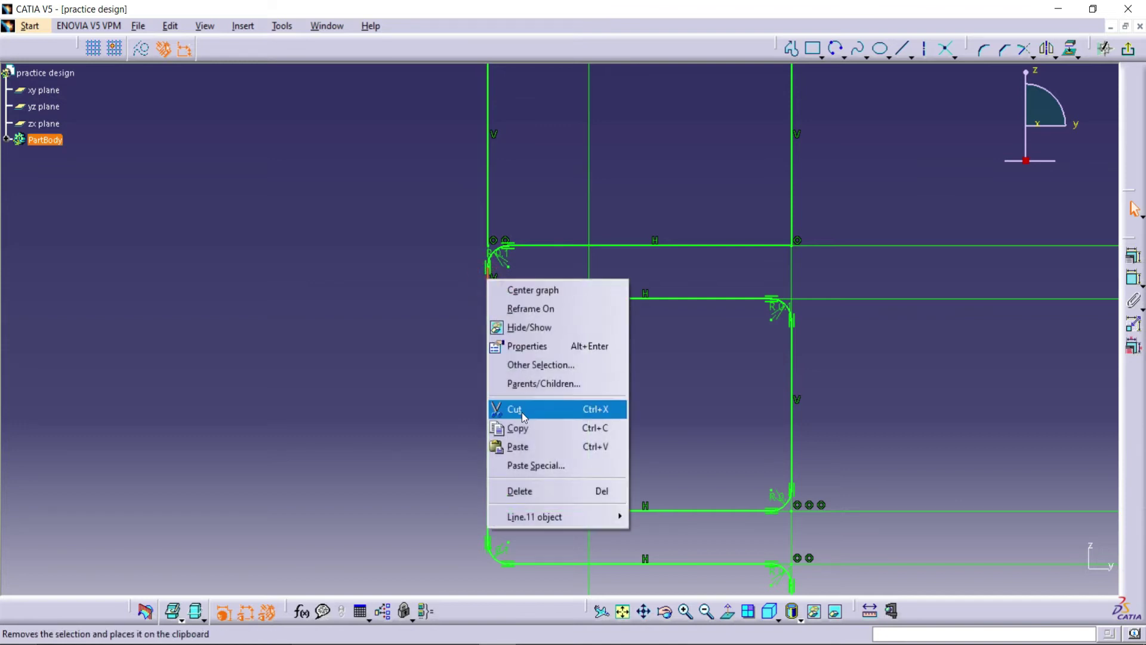
click(532, 493)
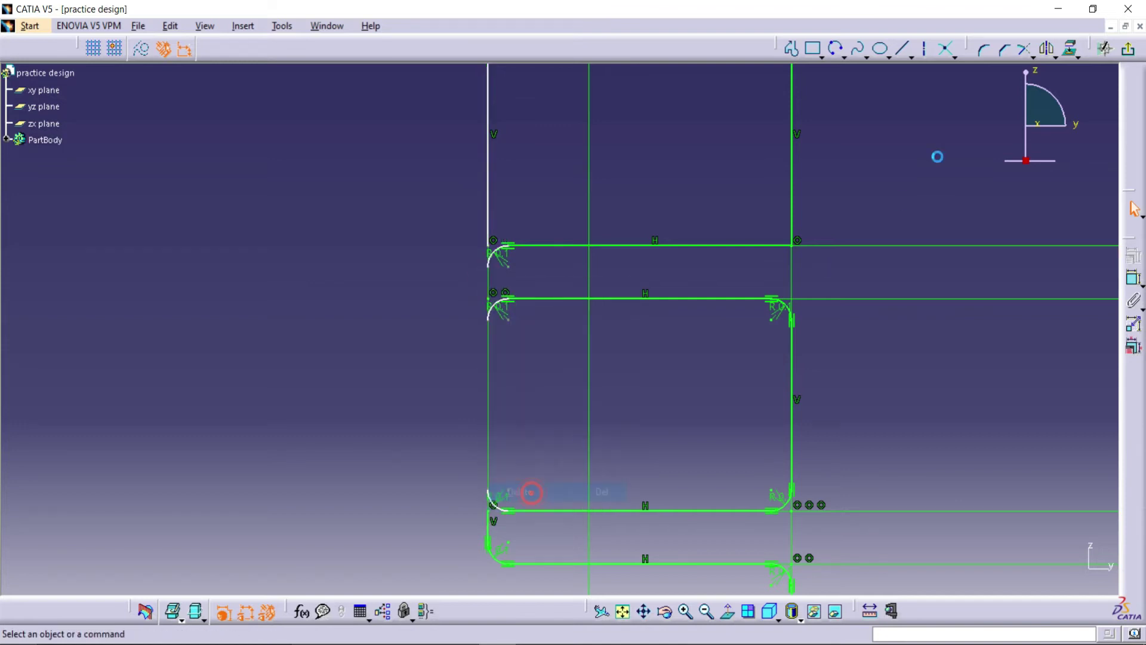
click(905, 50)
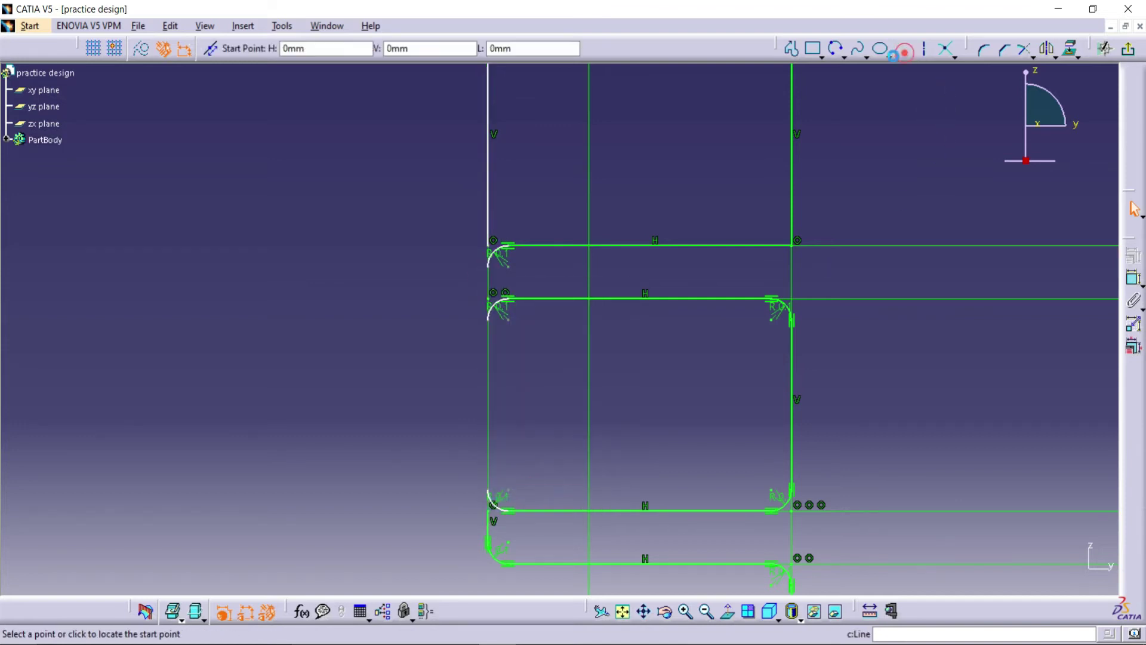
click(491, 270)
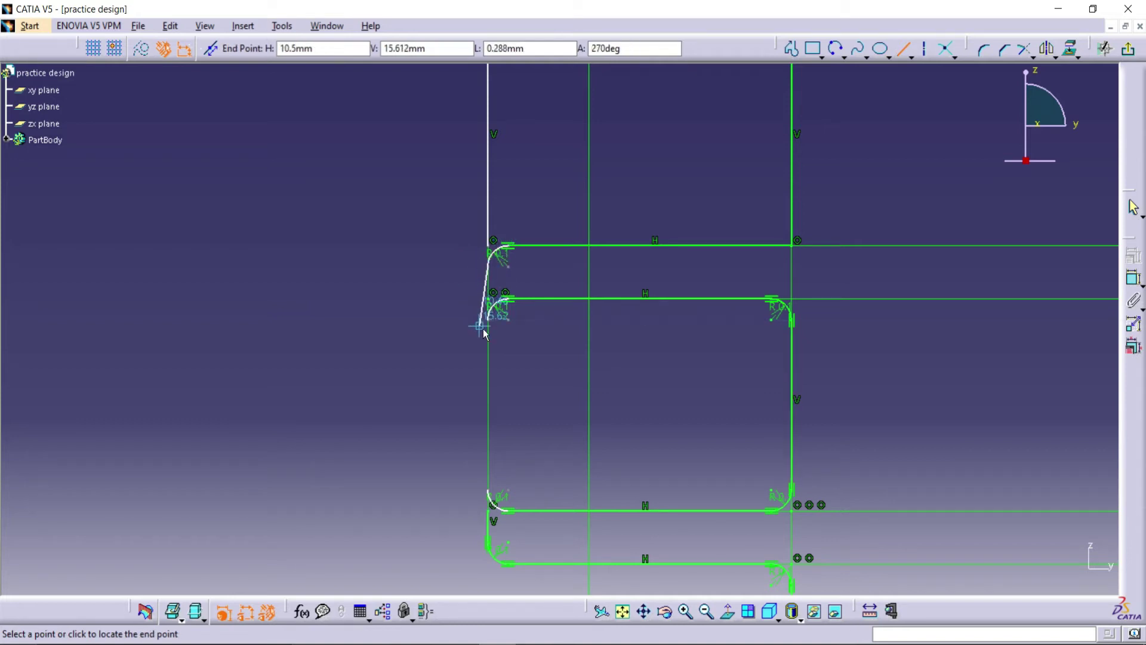
click(486, 318)
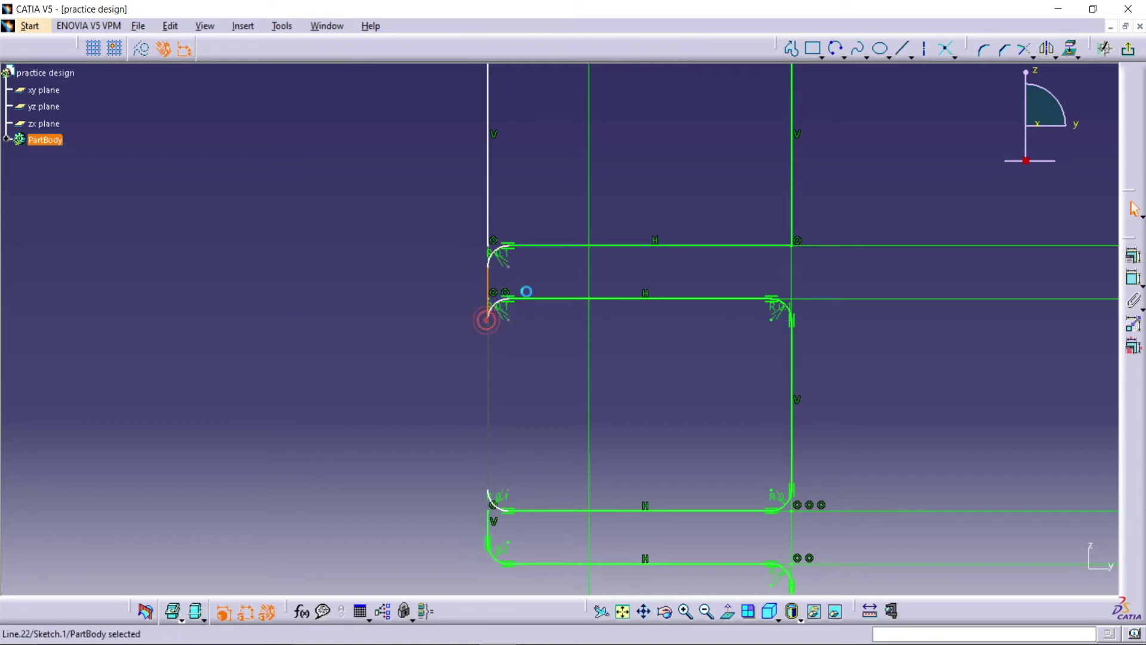
click(912, 184)
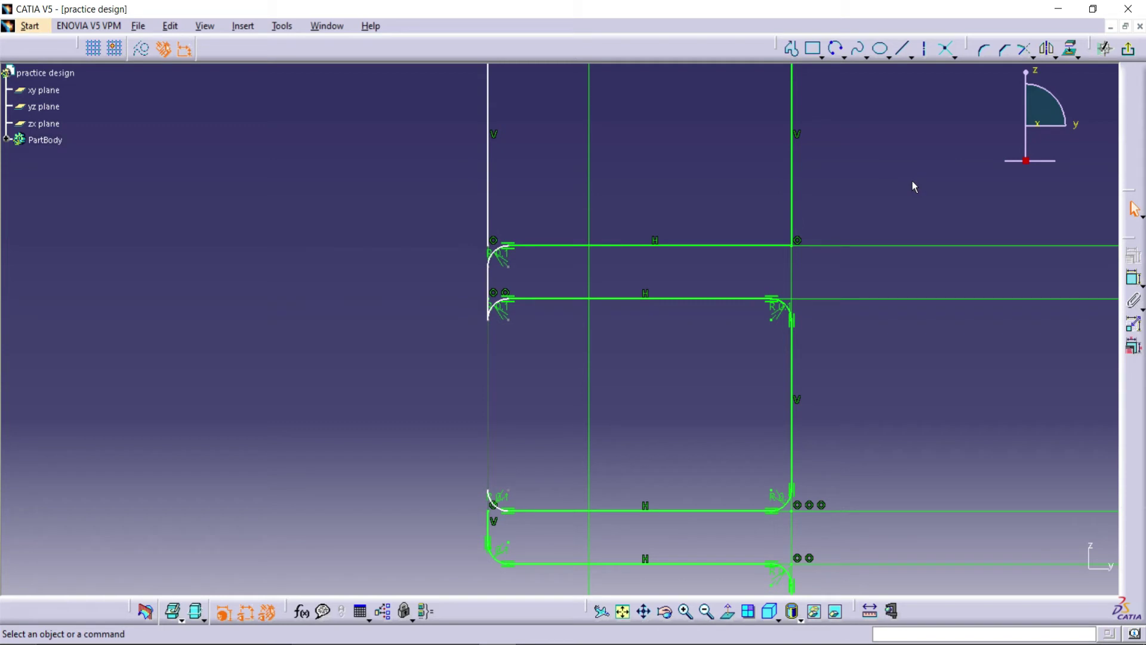
Fillet the groove corner where the two lines meet with a 0.1 mm radius.
click(984, 49)
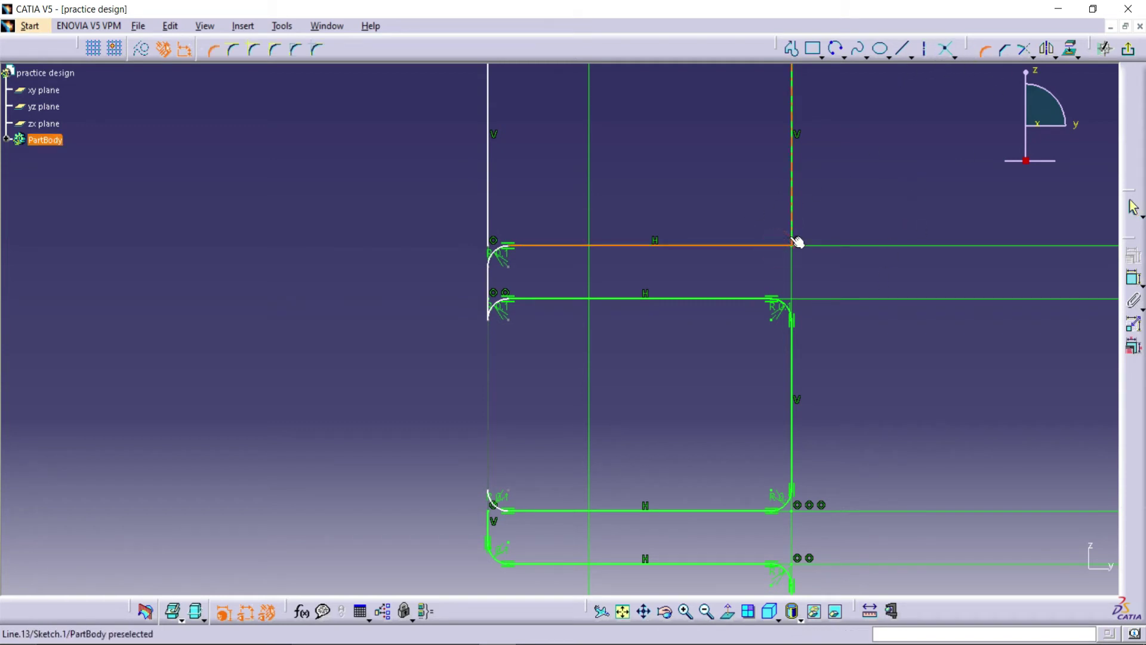
click(792, 239)
text(0.1)
key(Return)
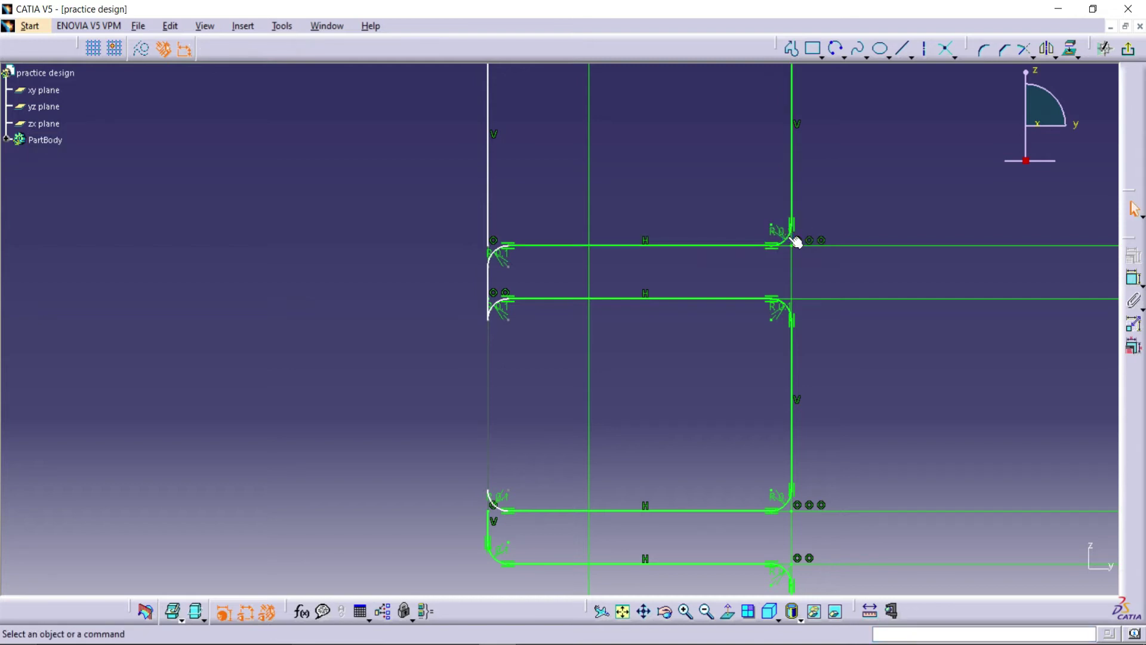
click(706, 611)
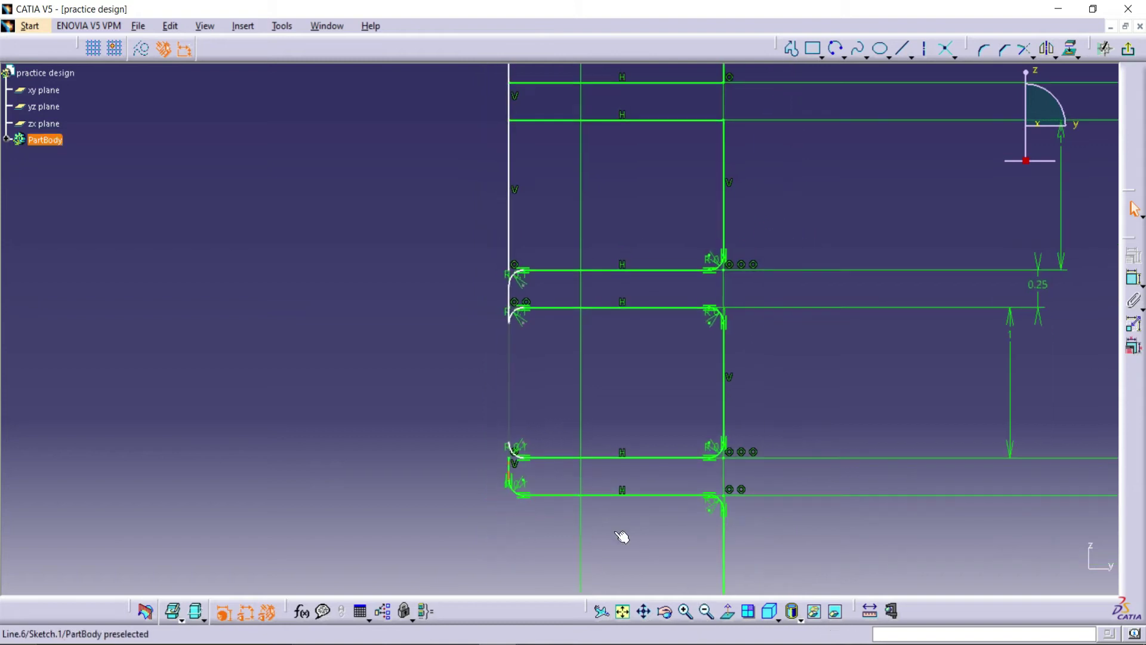
middle_drag(619, 538, 627, 486)
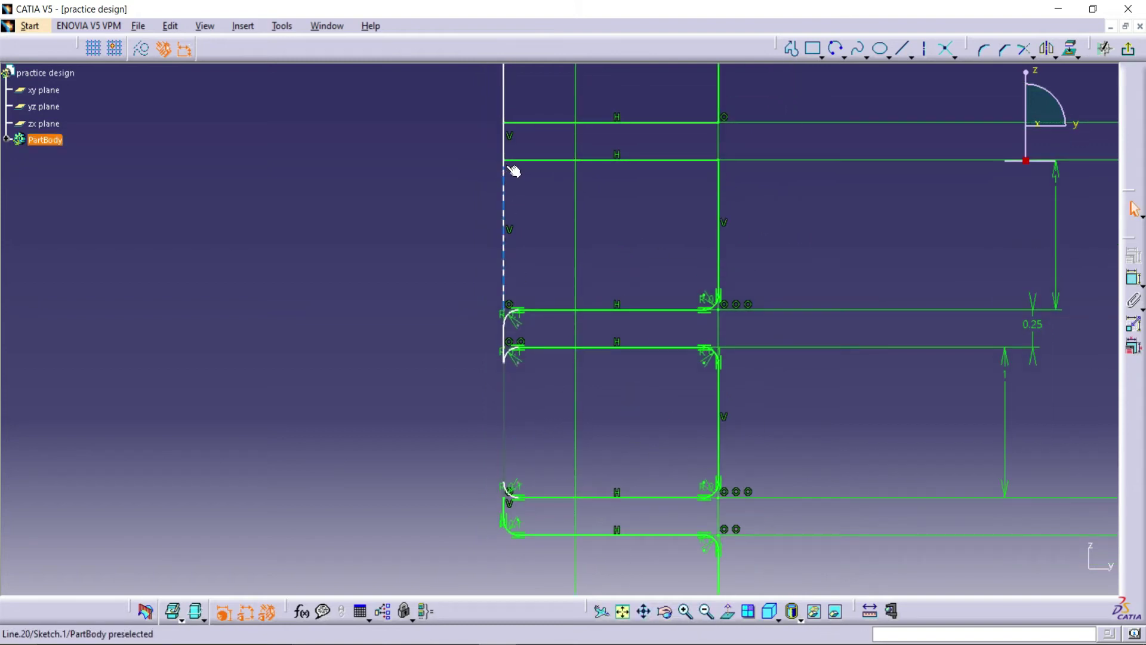
Round the upper horizontal-to-vertical corner and the top-left corner with 0.1 mm fillets.
click(509, 159)
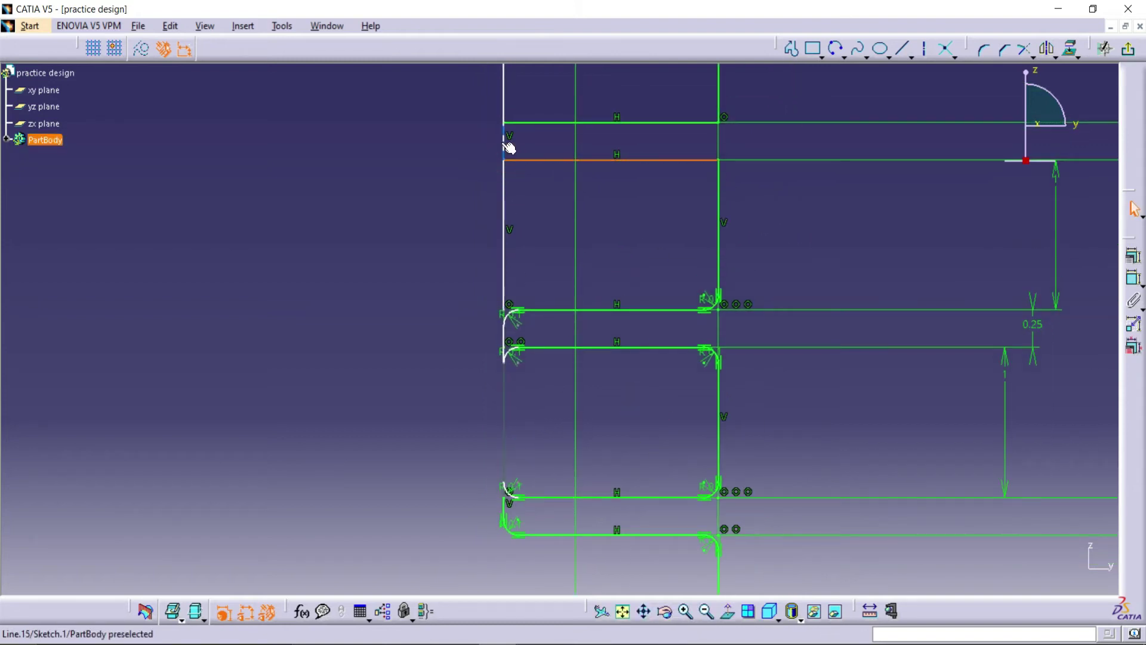
click(984, 49)
click(505, 198)
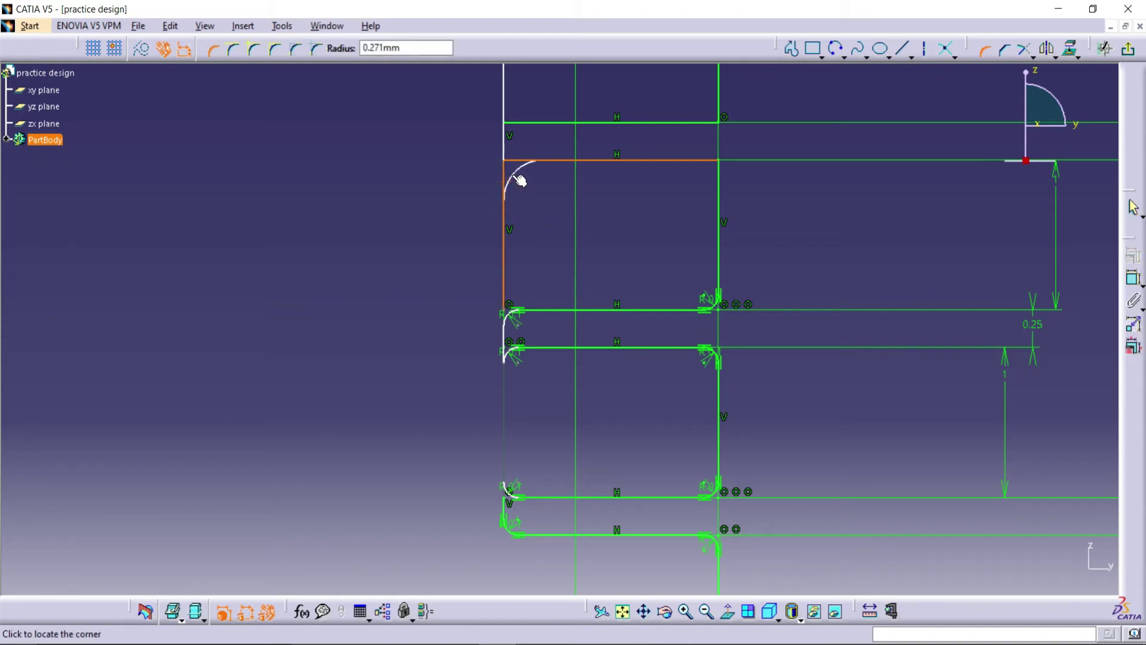
text(0)
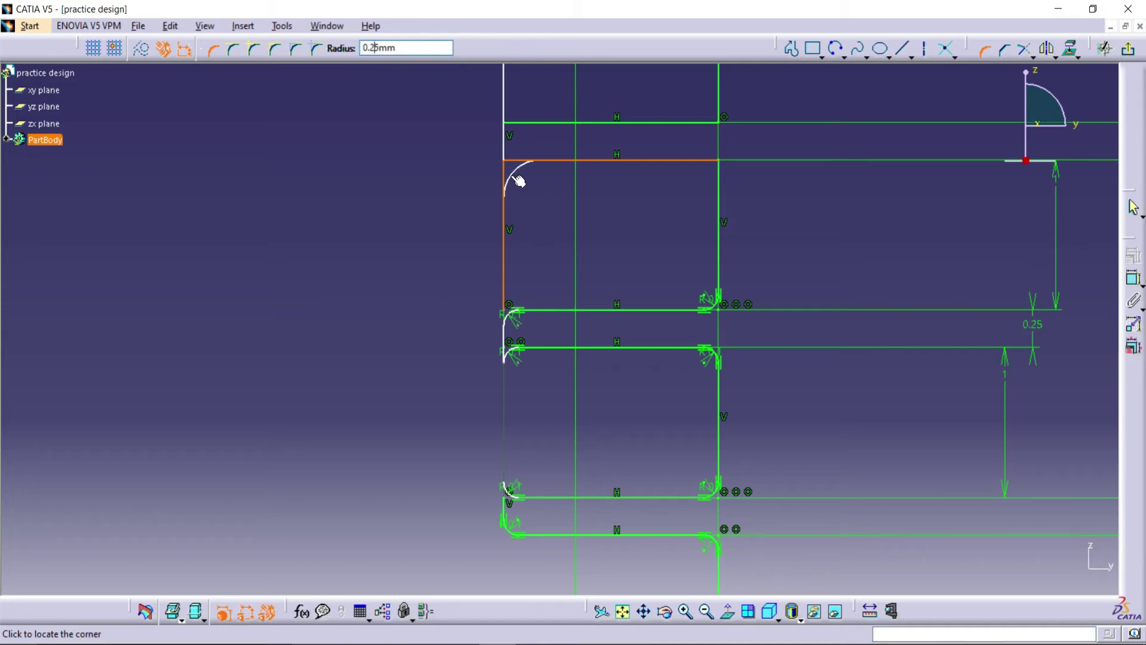
click(444, 46)
text(0.1)
key(Return)
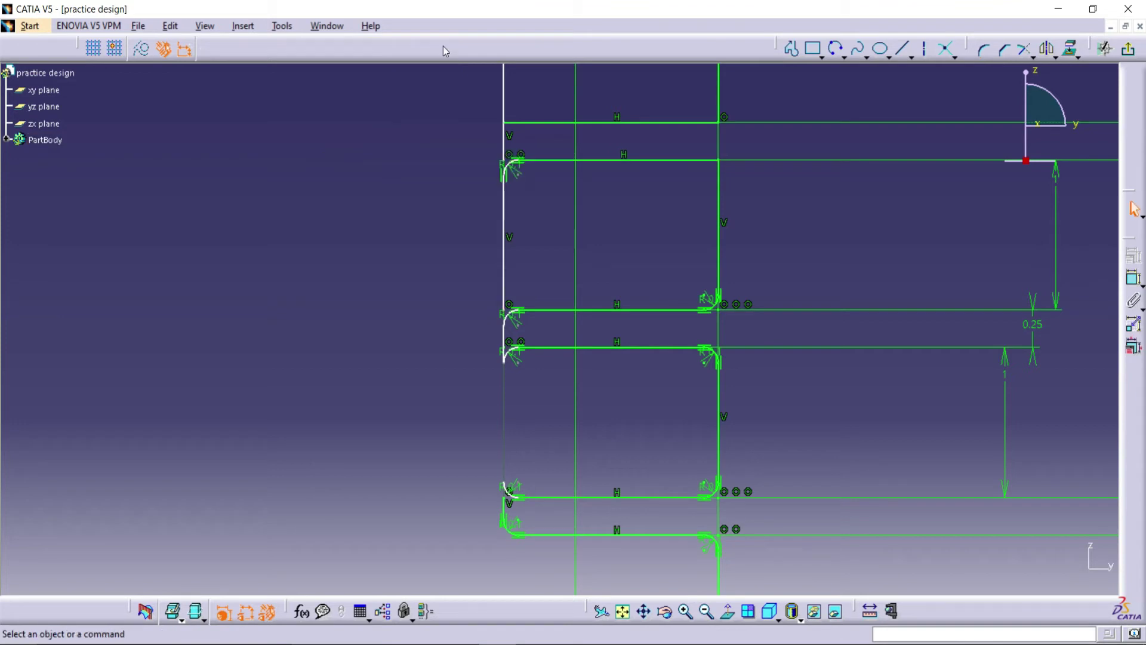
click(994, 52)
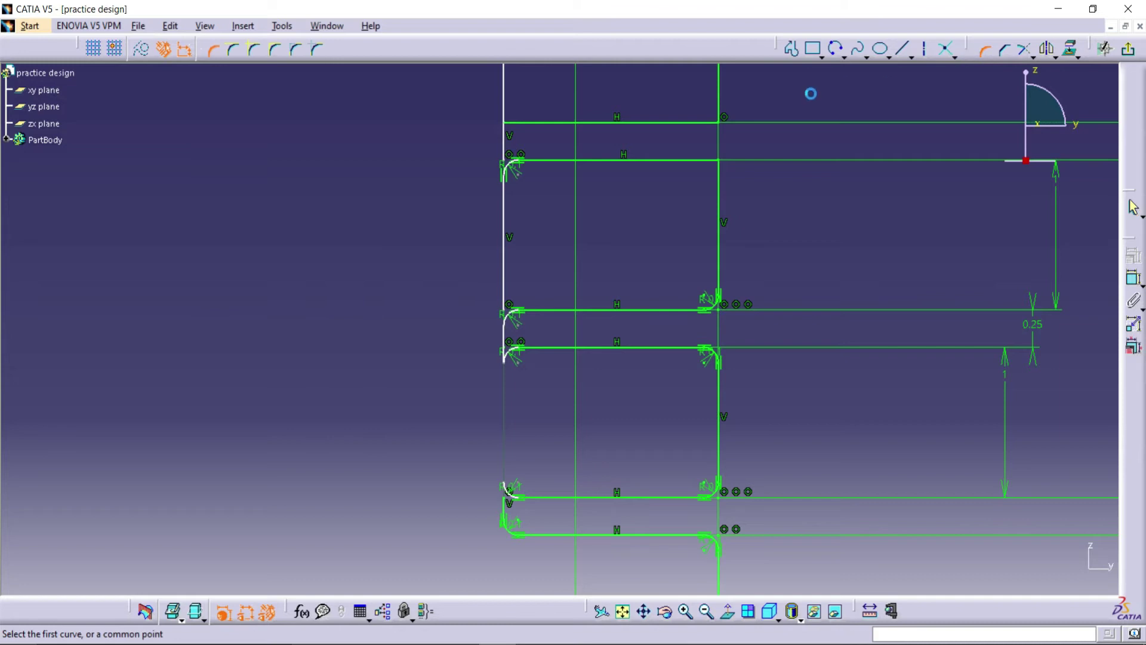
click(501, 125)
key(Tab)
text(0)
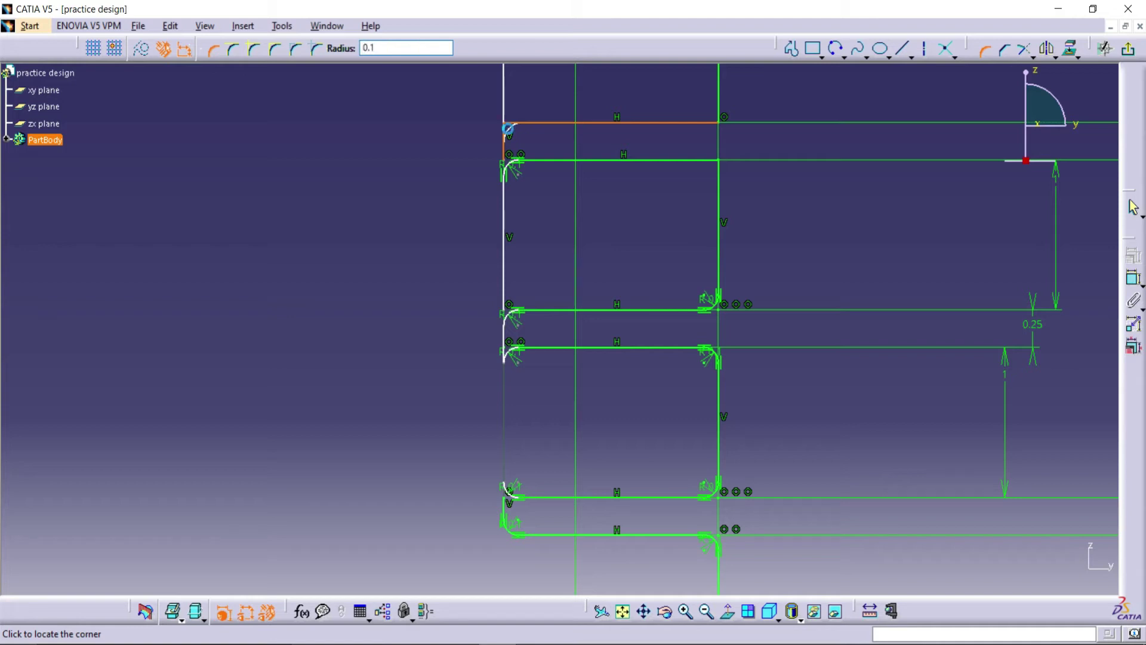
key(Return)
Delete the leftover Line.15 and Line.20 beside the new fillets.
click(503, 147)
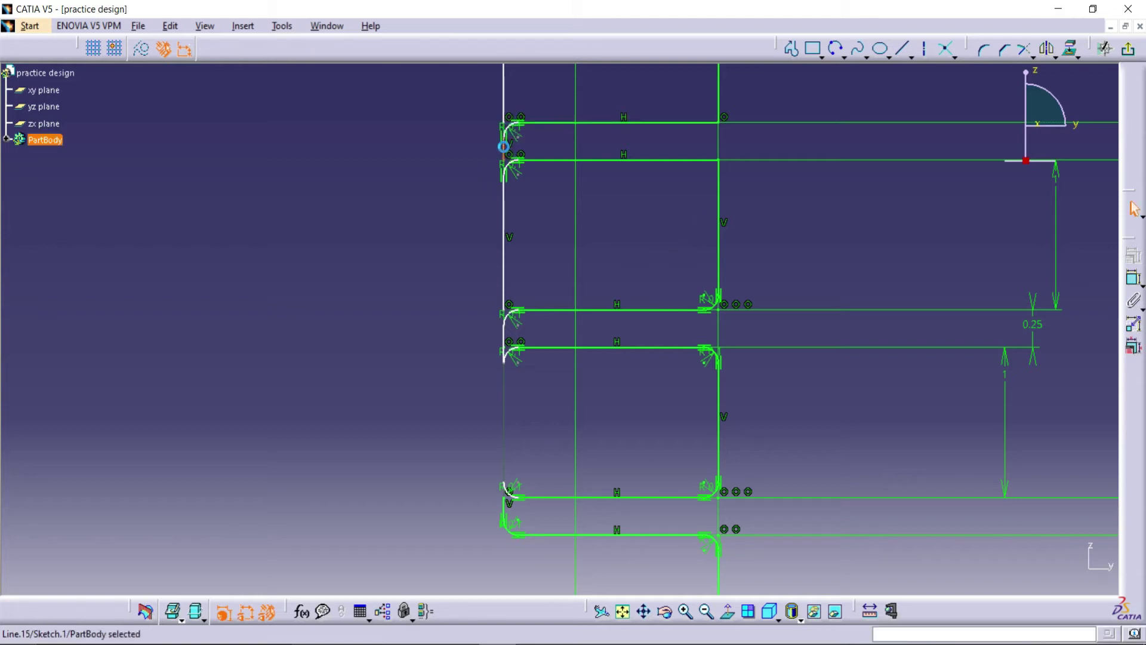
right_click(503, 146)
click(569, 359)
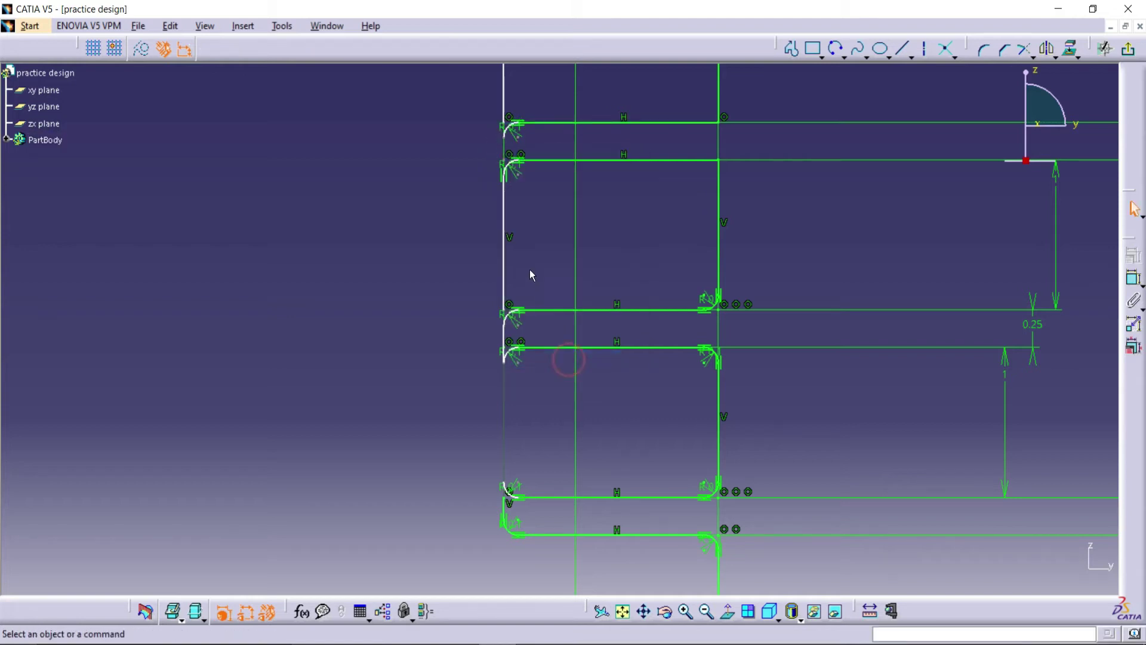
click(504, 244)
right_click(505, 244)
click(538, 455)
Draw a new 0.25 mm vertical line joining the upper and lower arc ends.
click(902, 49)
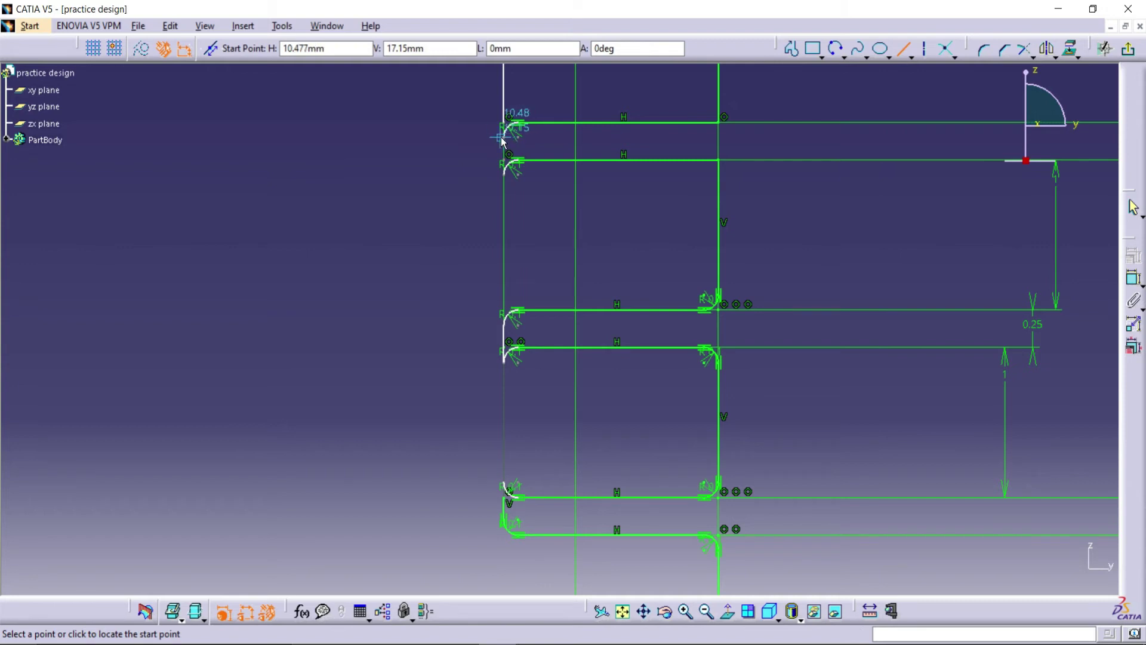
click(511, 140)
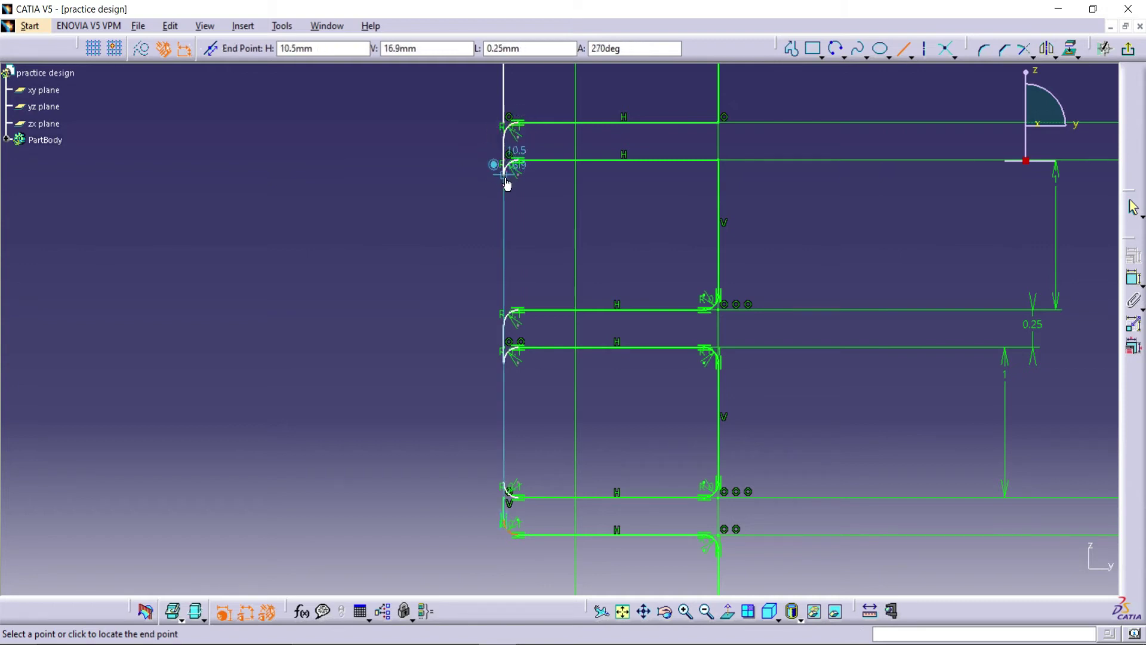
click(503, 173)
click(973, 299)
middle_drag(856, 194, 841, 339)
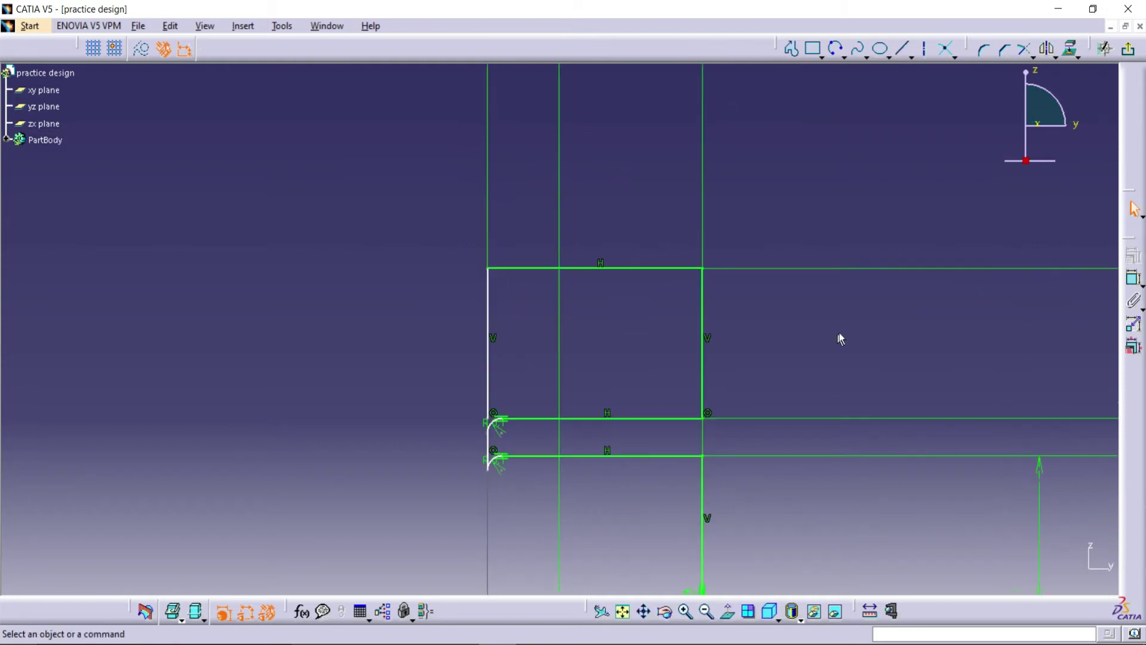
Fillet the rectangle's lower-right and top-right corners with 0.1 mm radii.
click(983, 49)
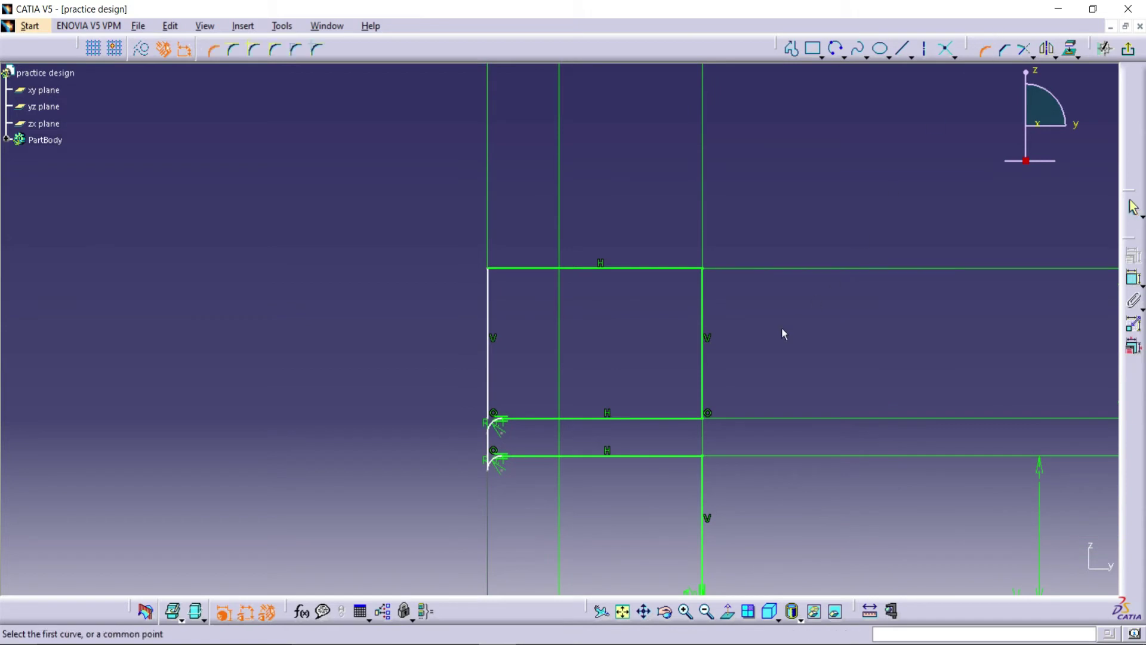
click(700, 391)
click(696, 413)
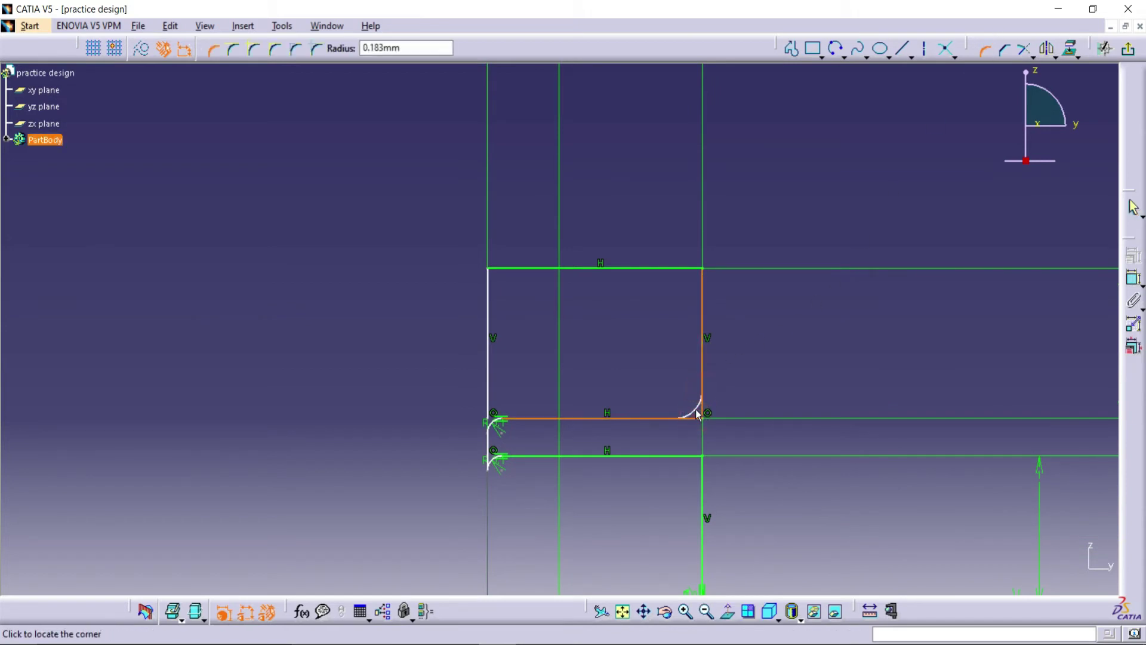
text(0.1)
key(Return)
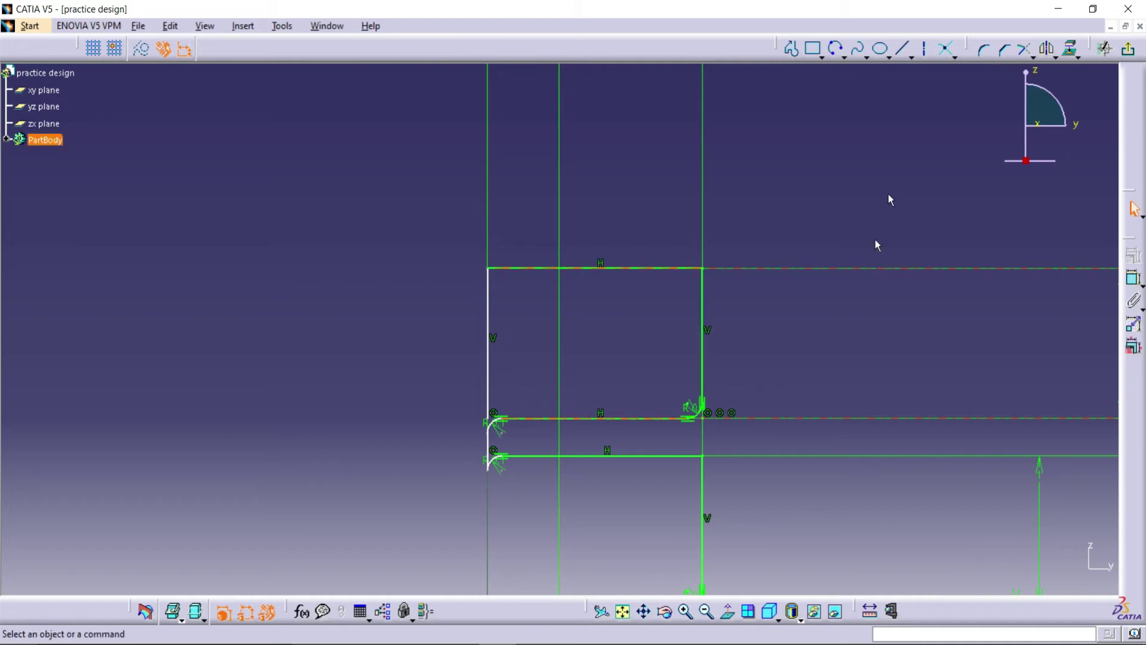
click(984, 50)
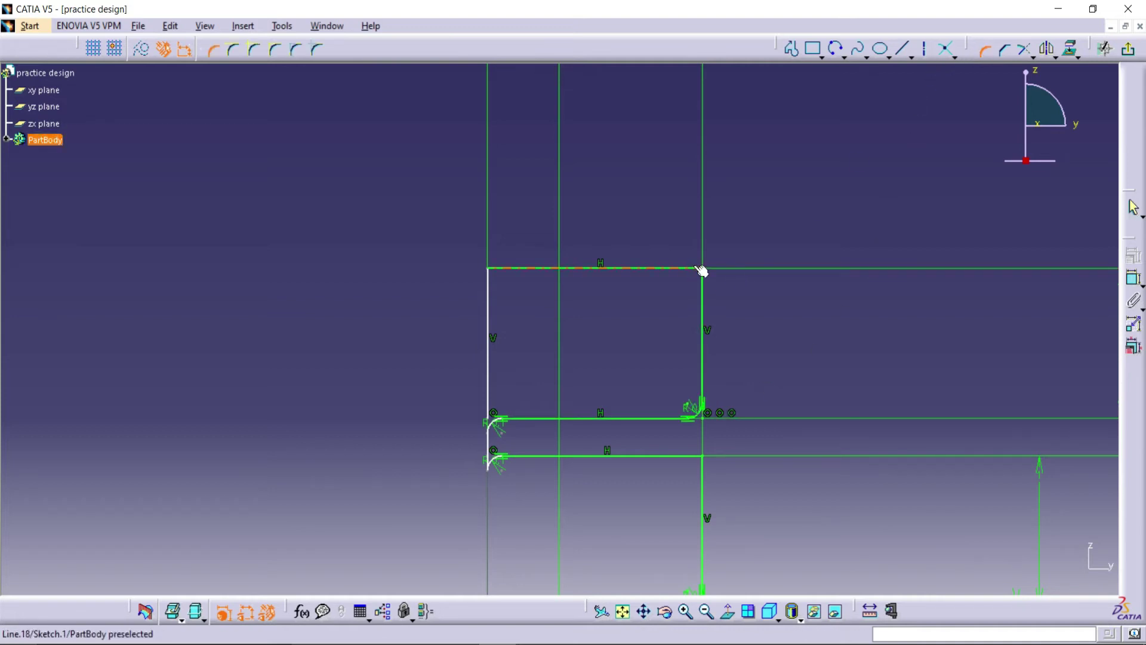
click(701, 271)
click(704, 280)
text(0.1)
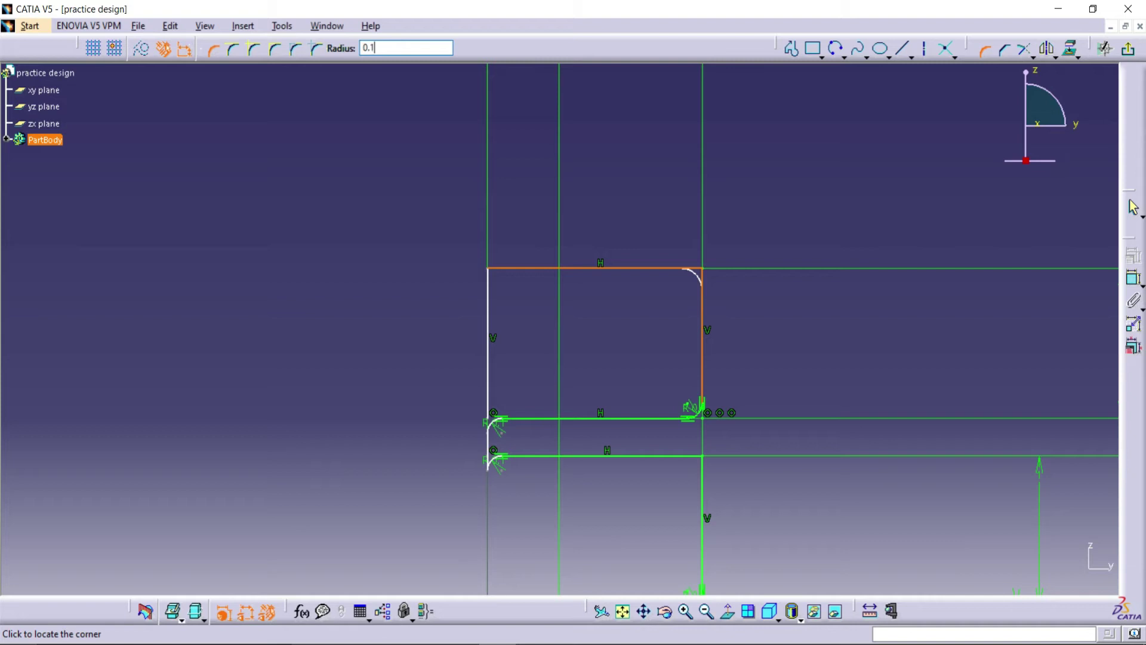
key(Return)
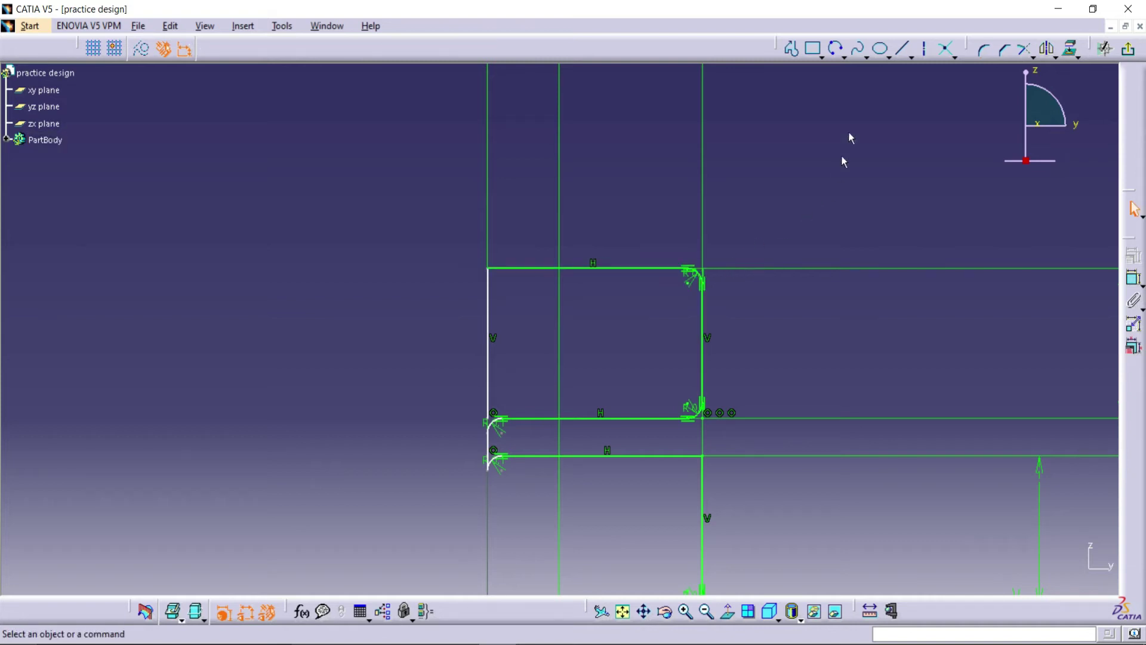
Round the top-left corner to 0.1 mm and delete the left vertical line Line.21.
click(985, 50)
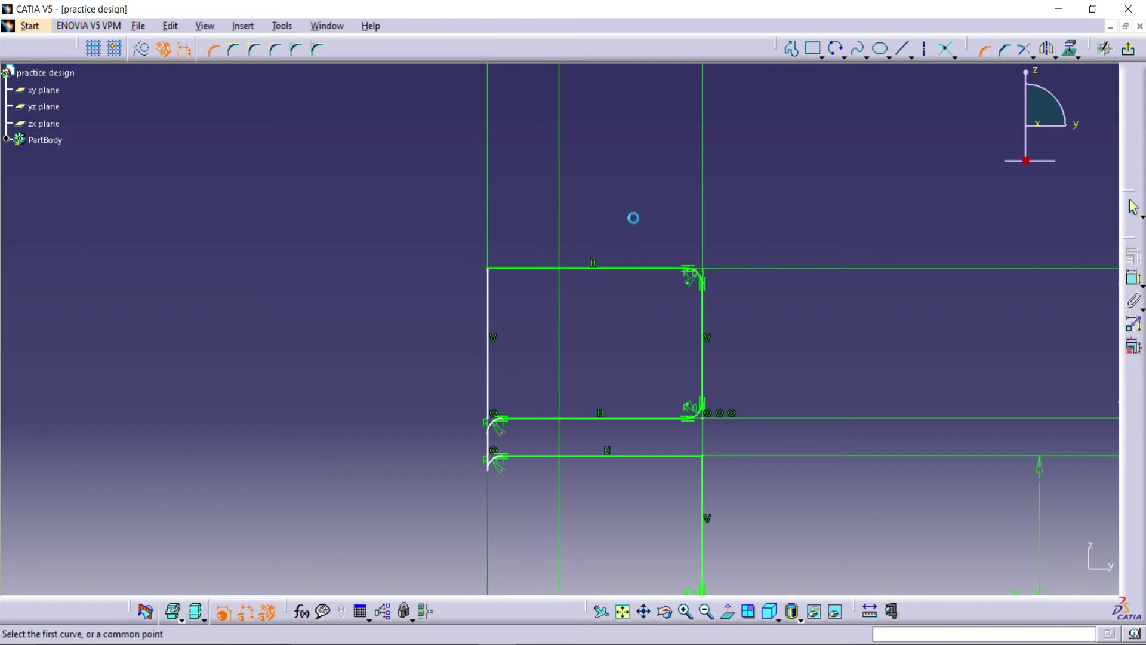
click(514, 269)
click(492, 284)
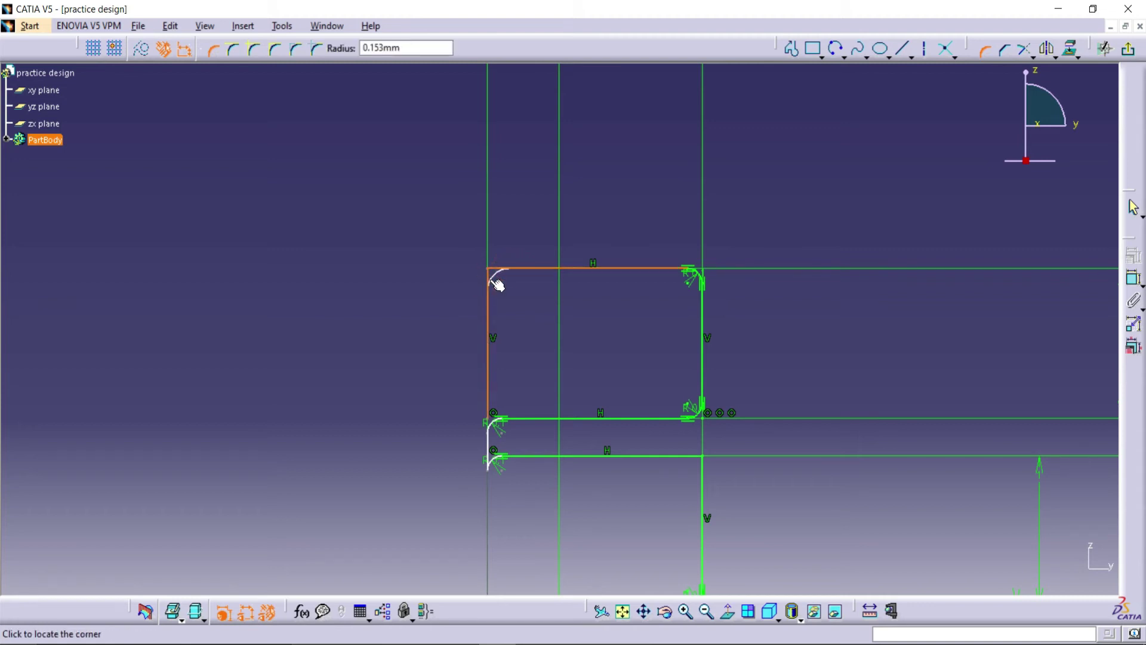
text(0)
key(Return)
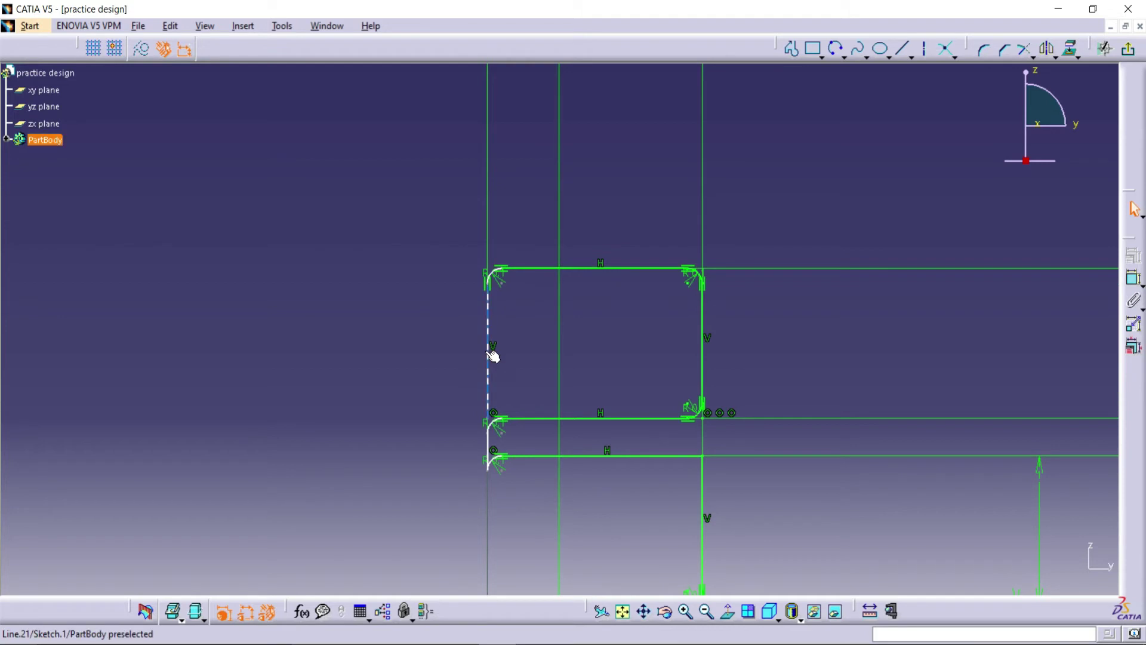
right_click(488, 327)
click(568, 540)
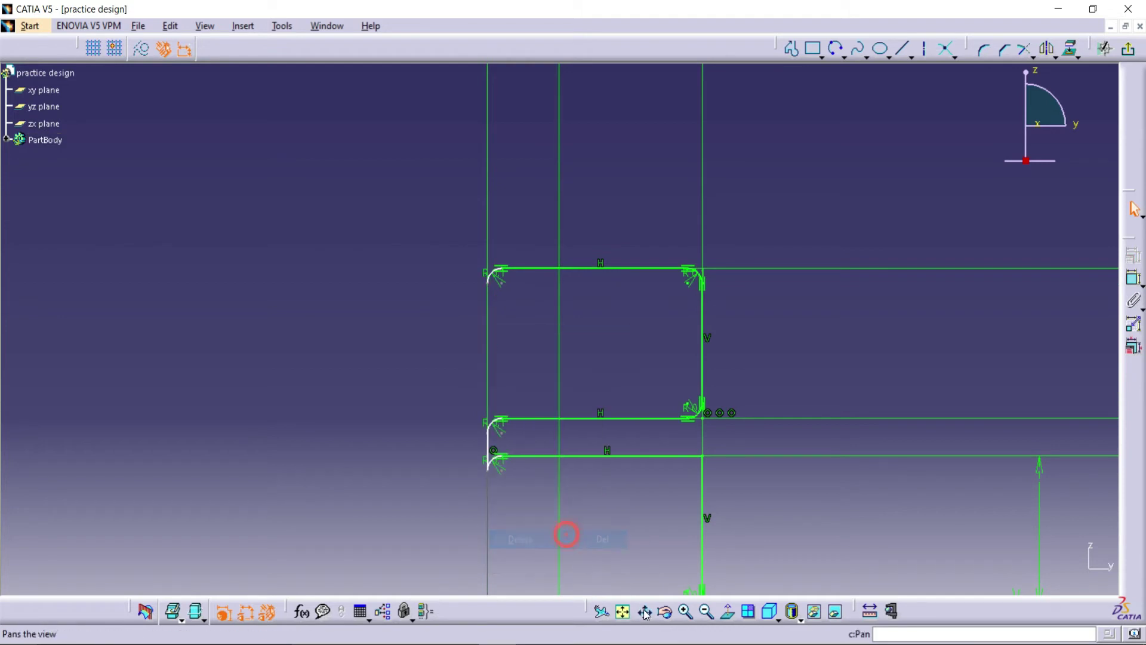
Draw a profile from the groove's top-left corner up, right to H 12, then up to the sloped line's end.
click(623, 611)
click(686, 611)
click(688, 615)
click(690, 615)
click(692, 615)
middle_drag(680, 475, 674, 613)
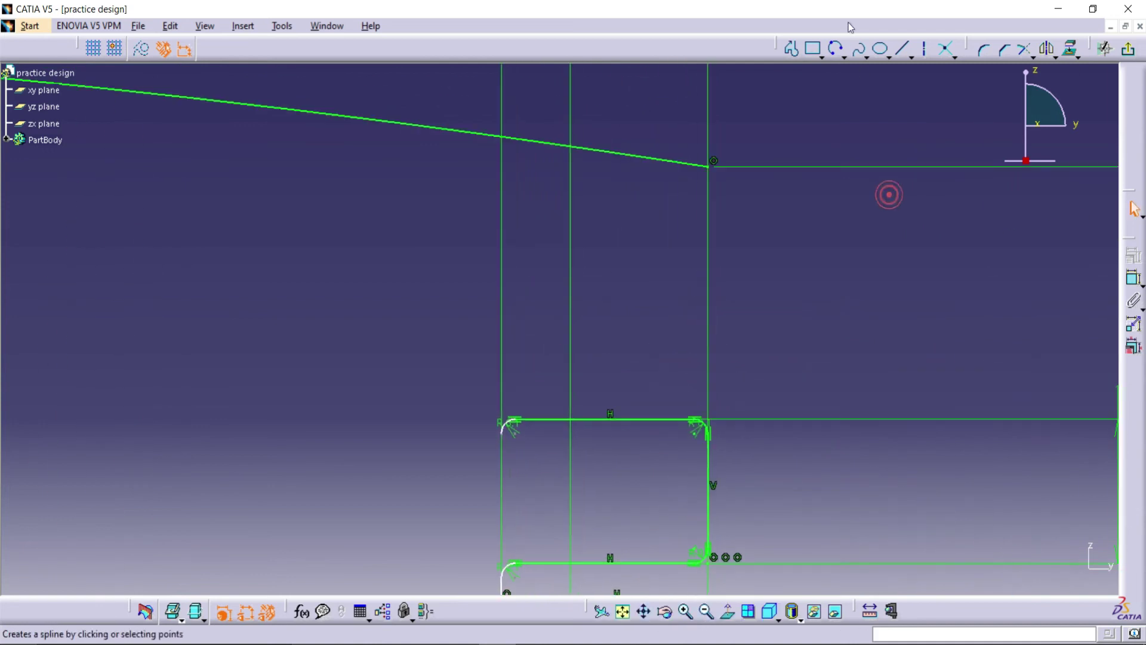
click(792, 48)
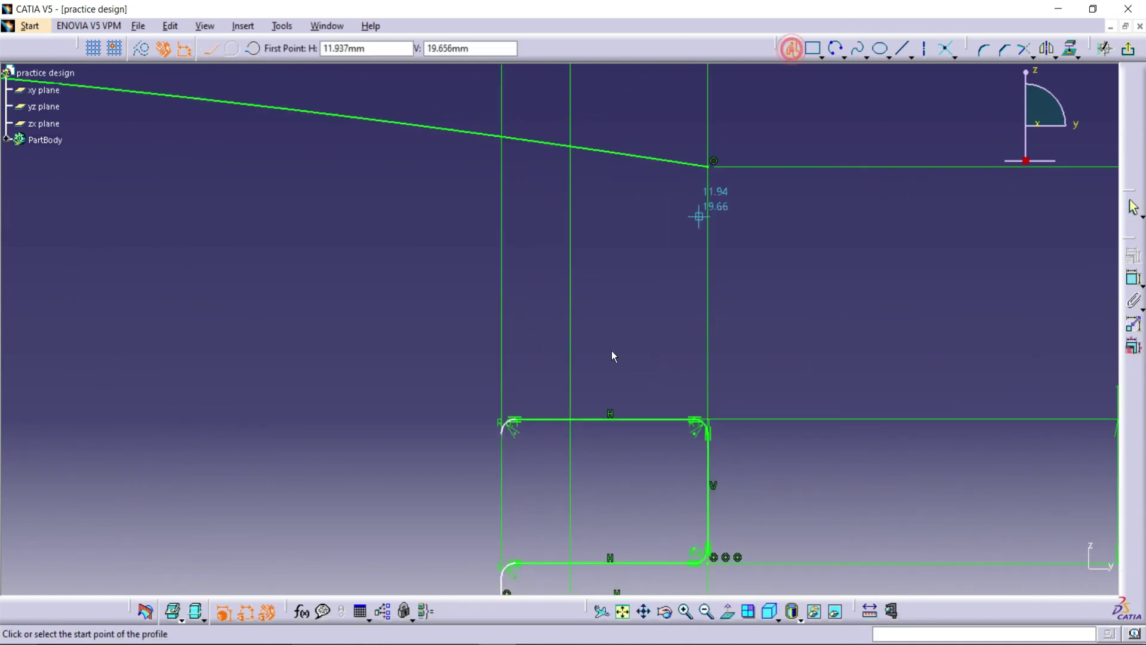
click(503, 426)
click(502, 382)
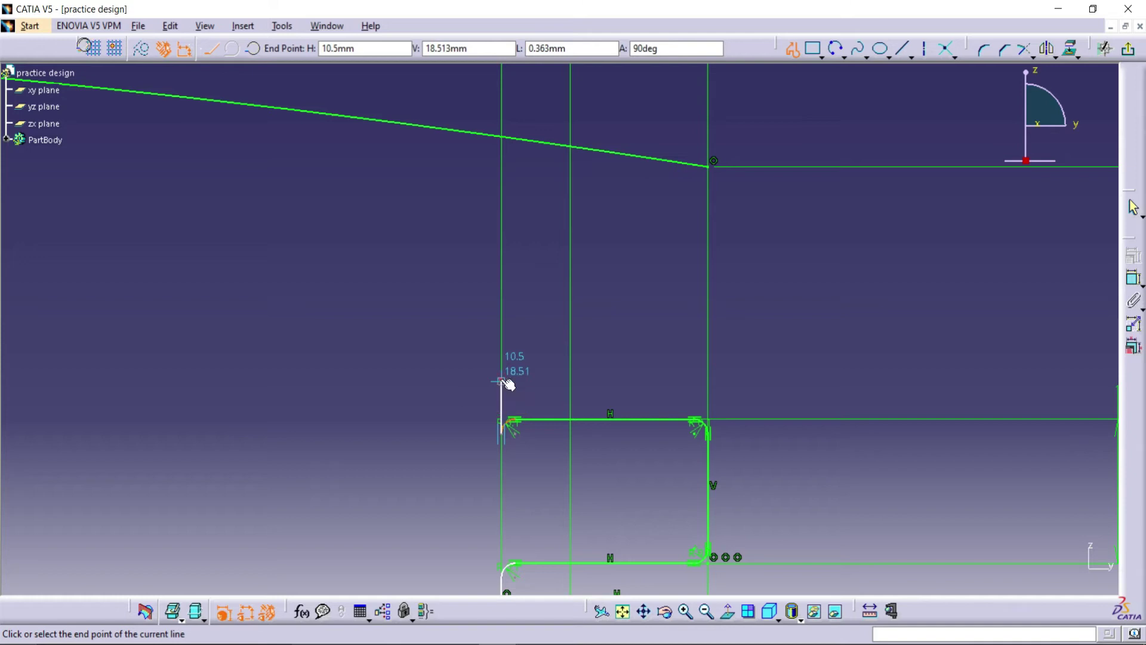
click(709, 381)
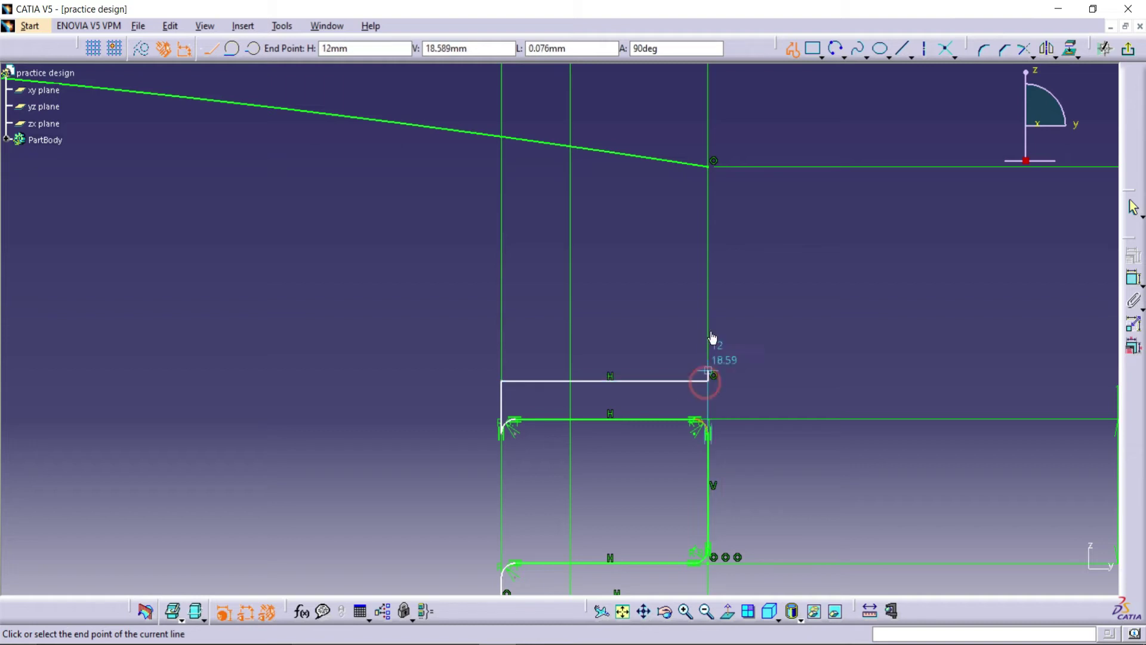
click(711, 167)
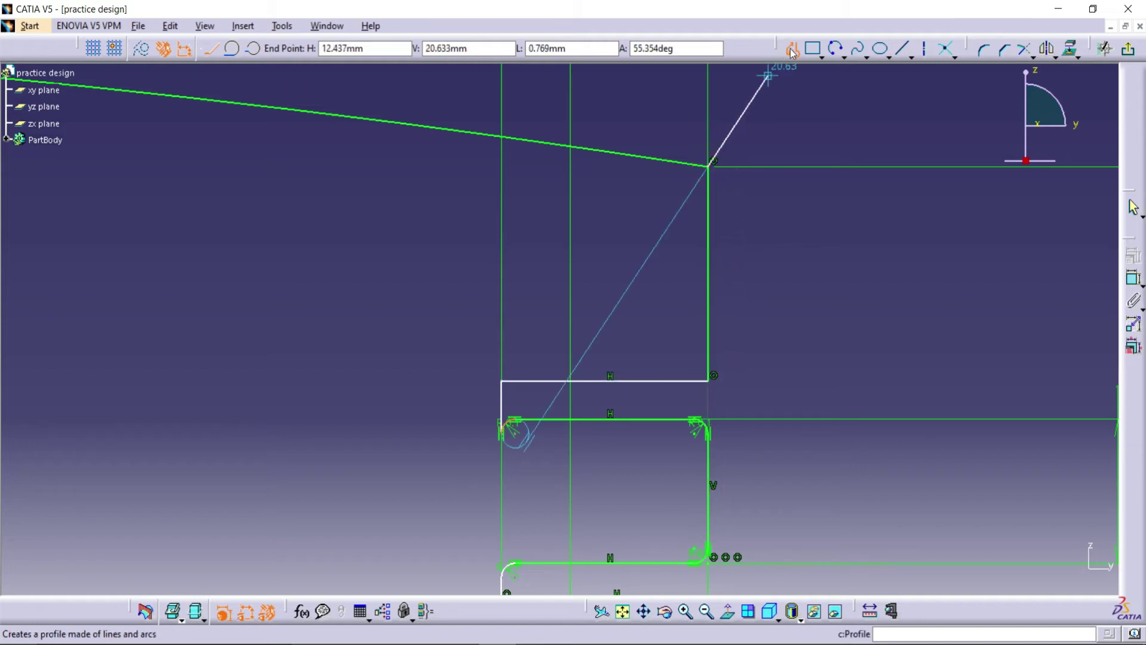
click(792, 49)
click(873, 304)
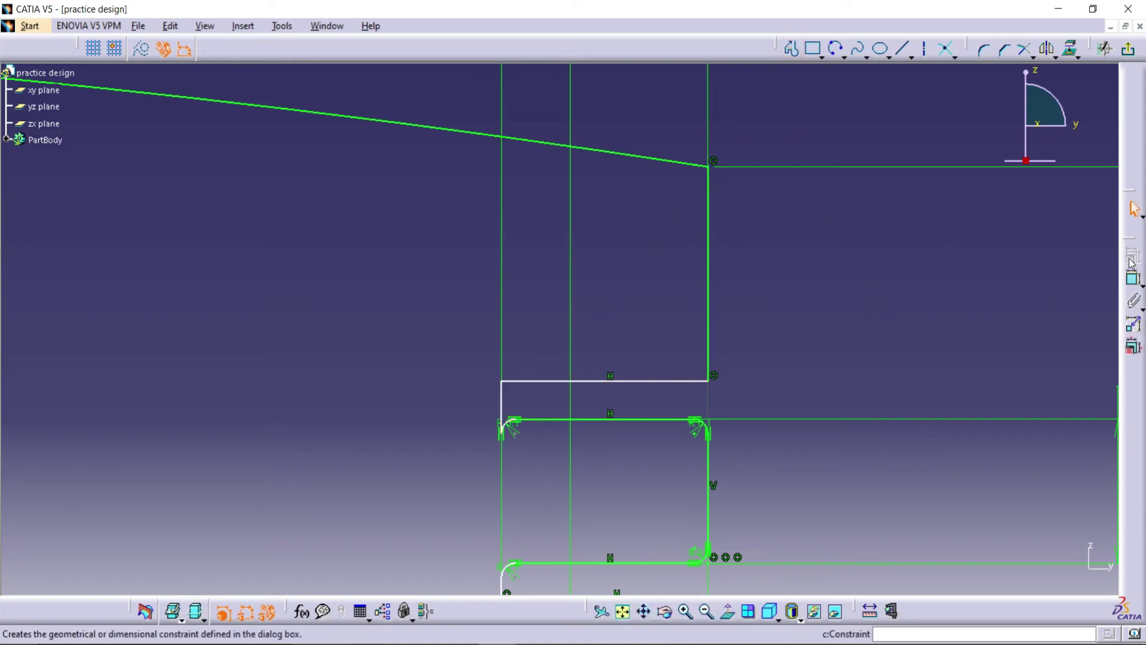
Fillet the step's right and left corners, editing the radius constraint to 0.1 mm.
click(984, 49)
click(704, 381)
click(708, 372)
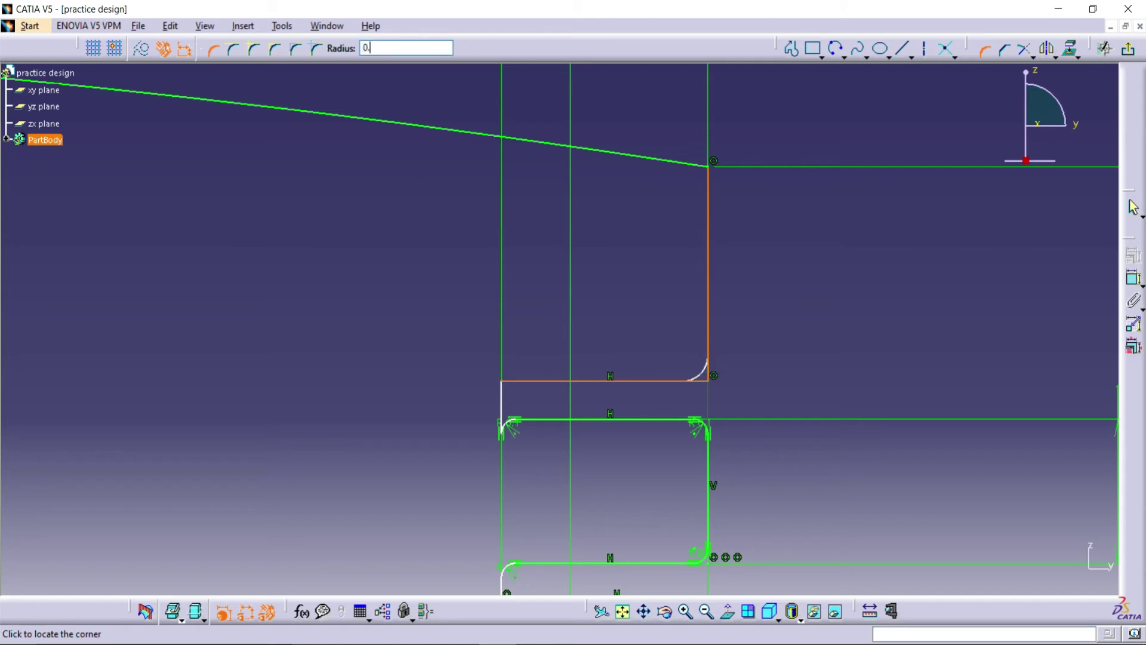
click(703, 369)
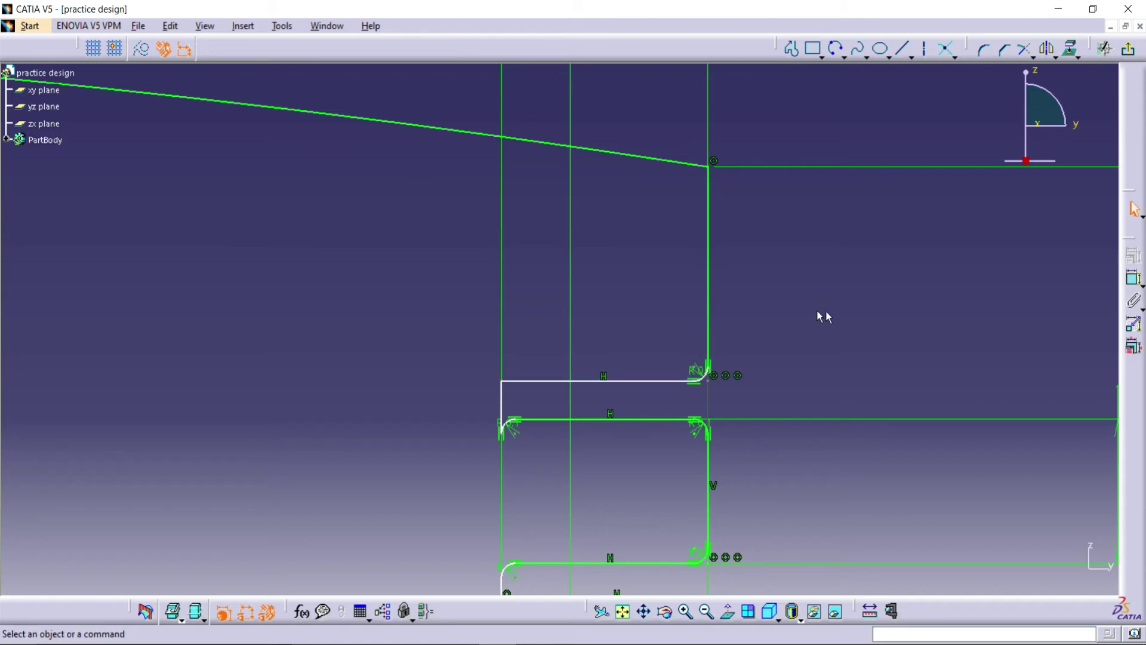
click(984, 48)
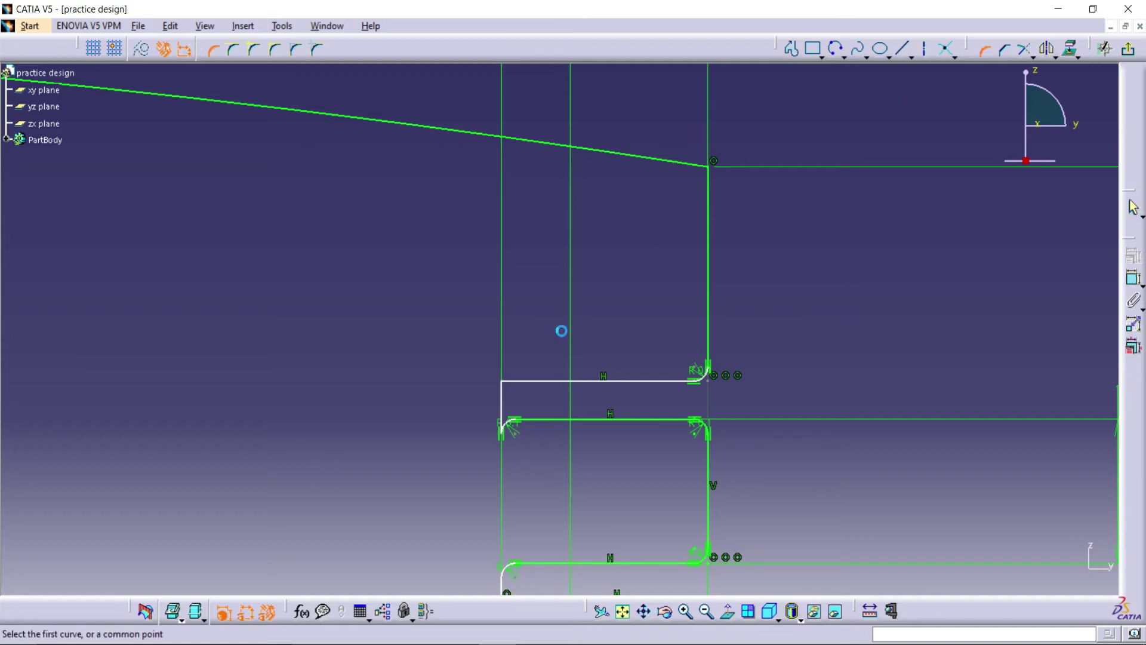
click(502, 394)
click(516, 382)
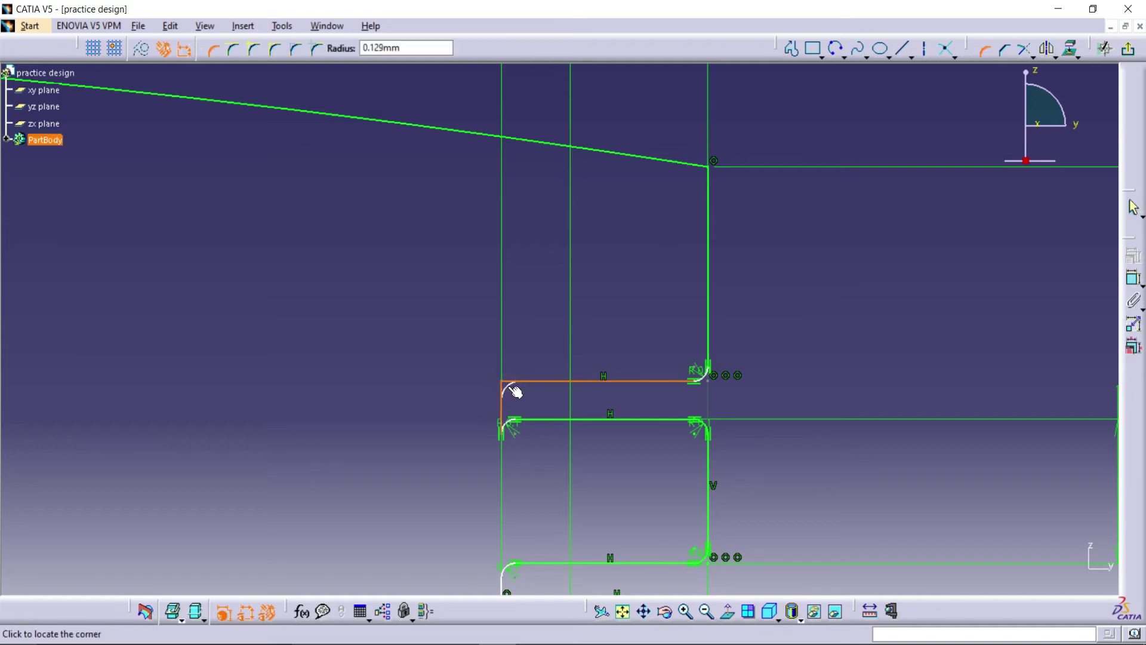
click(515, 391)
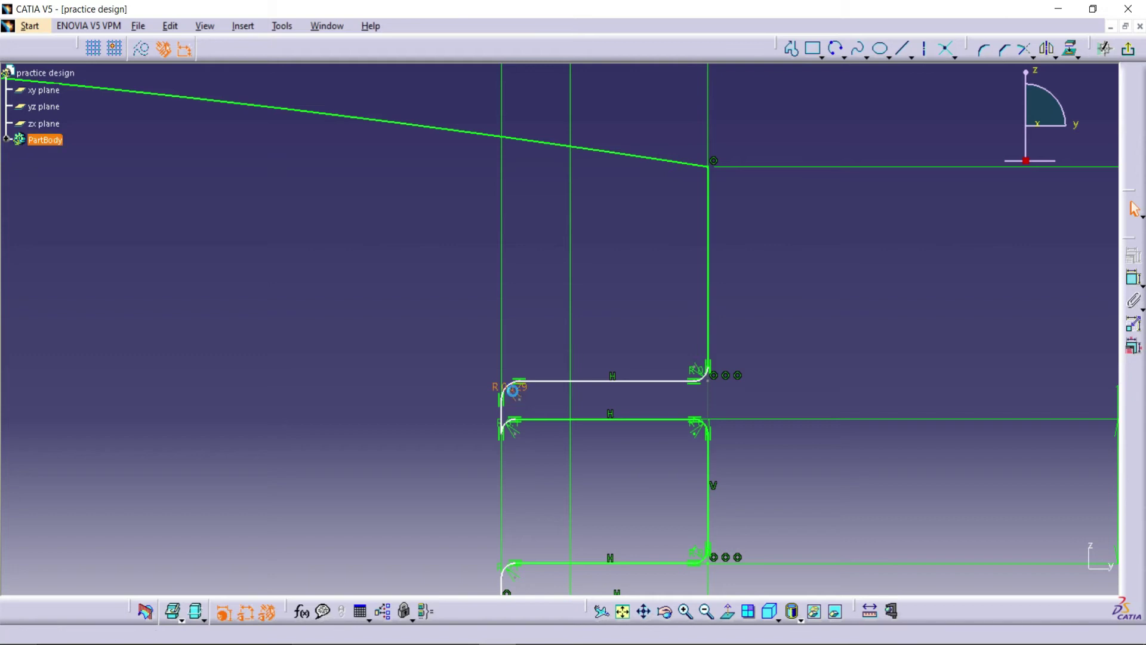
double_click(515, 393)
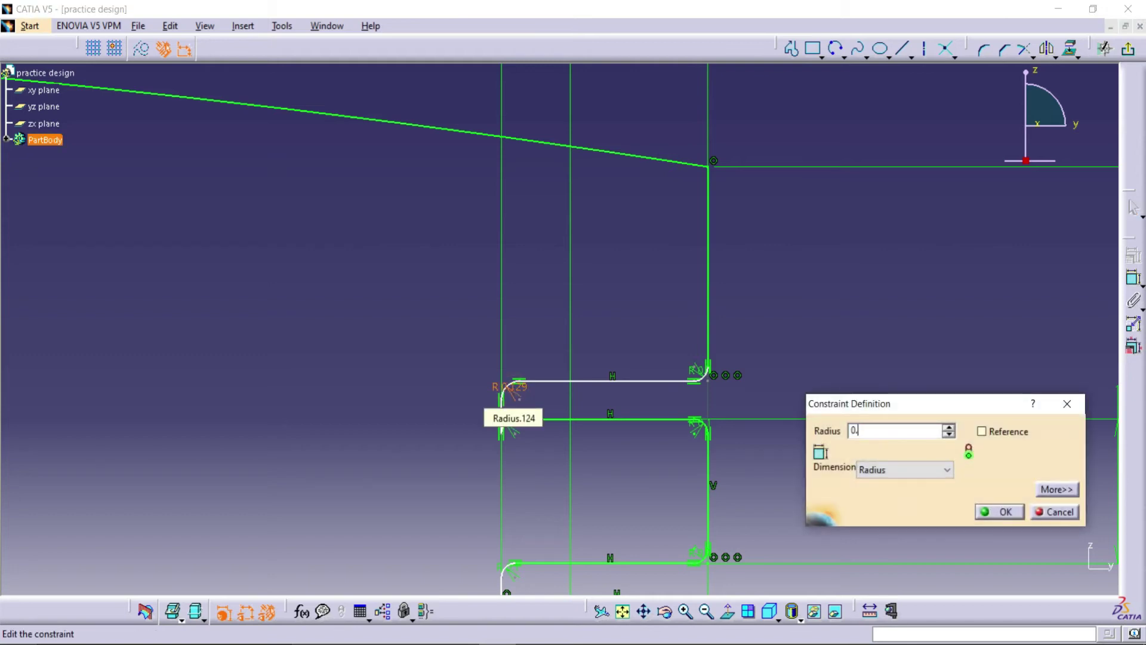
key(Return)
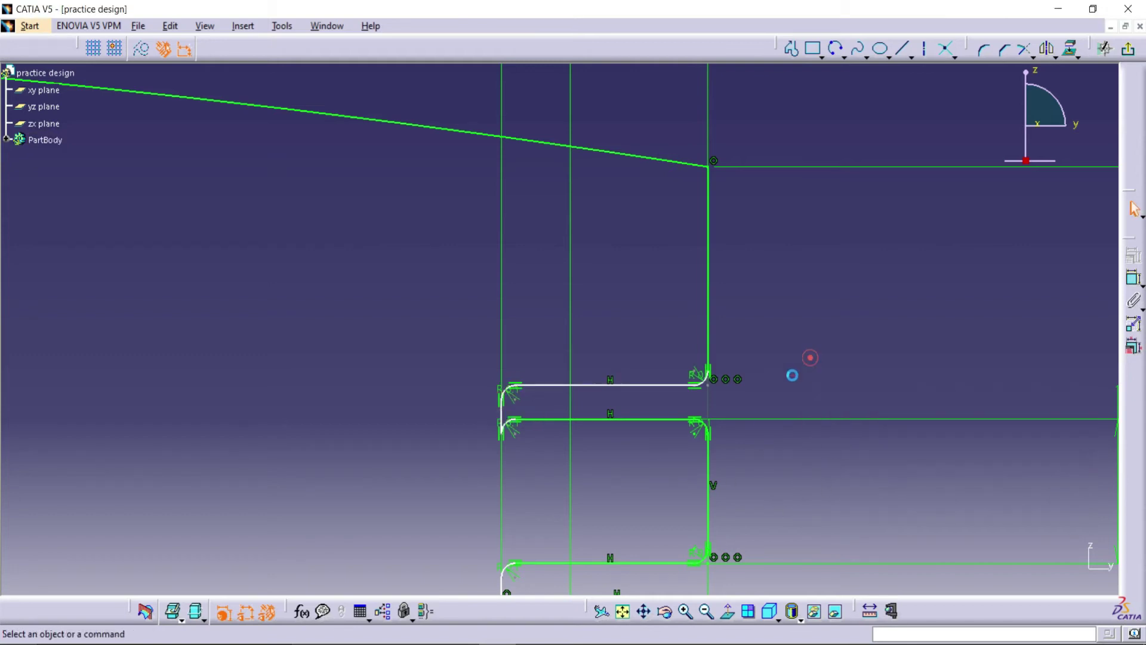
click(706, 611)
click(707, 611)
click(687, 611)
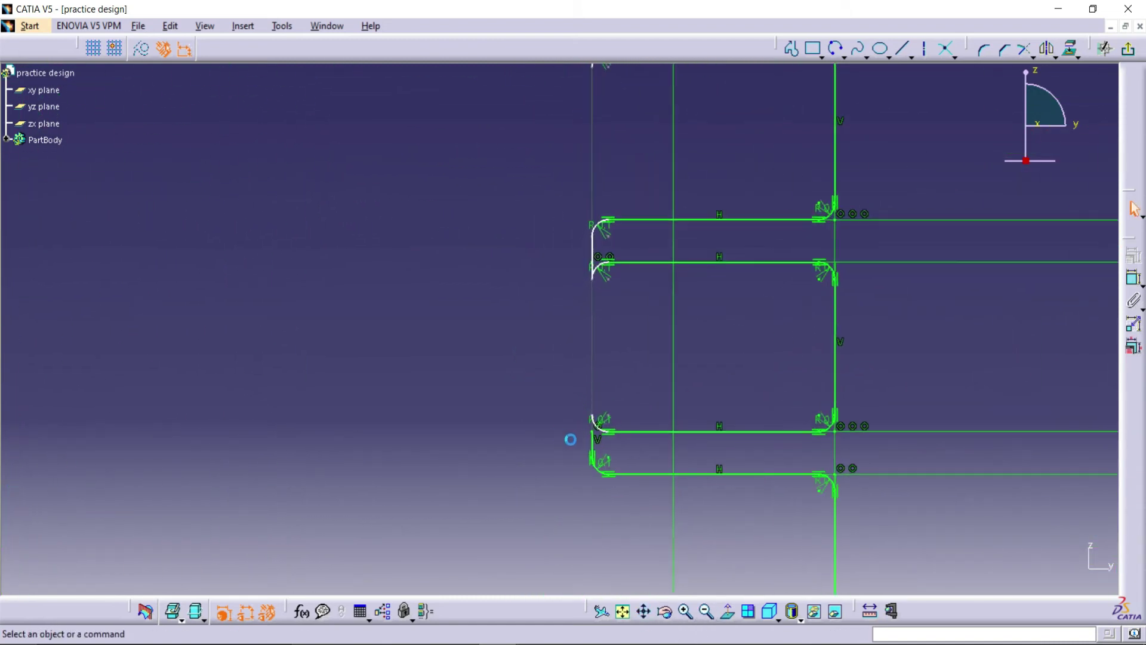
Replace Line.7 with a 0.25 mm vertical line joining the lowest groove fillets, then exit the sketch.
right_click(602, 442)
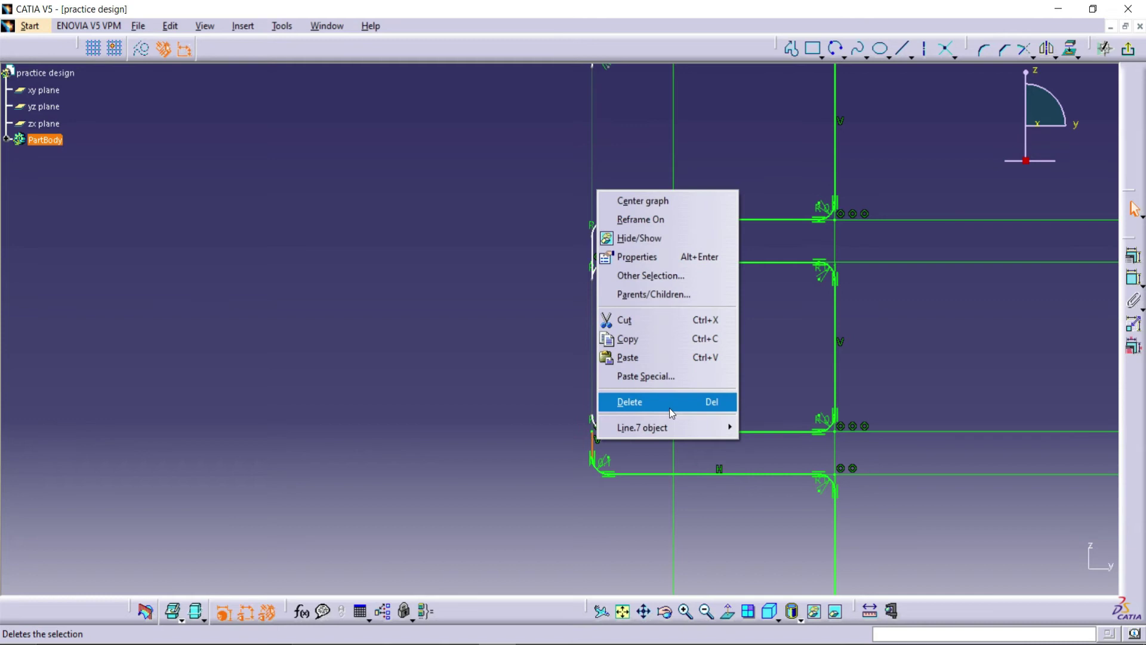
click(626, 401)
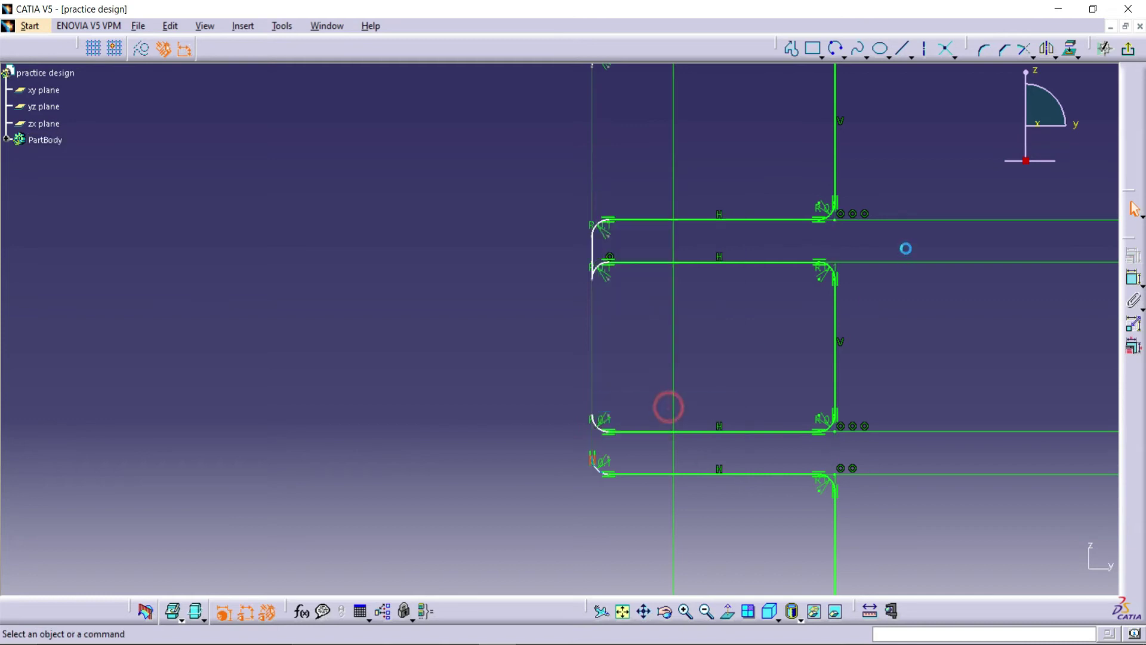
click(903, 49)
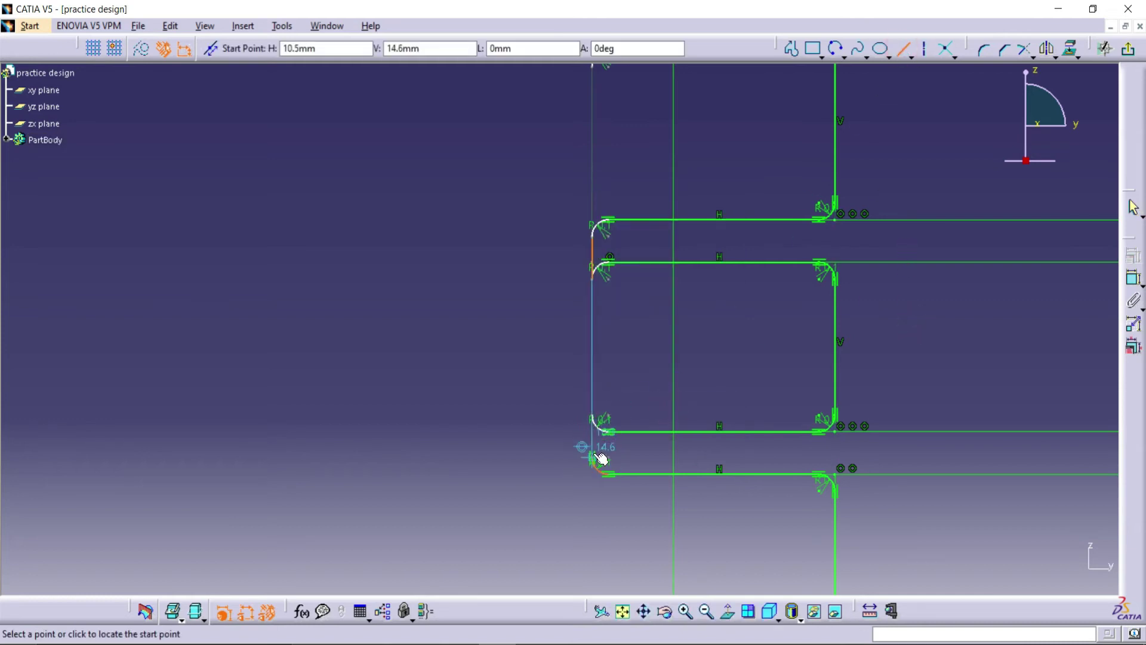
click(594, 459)
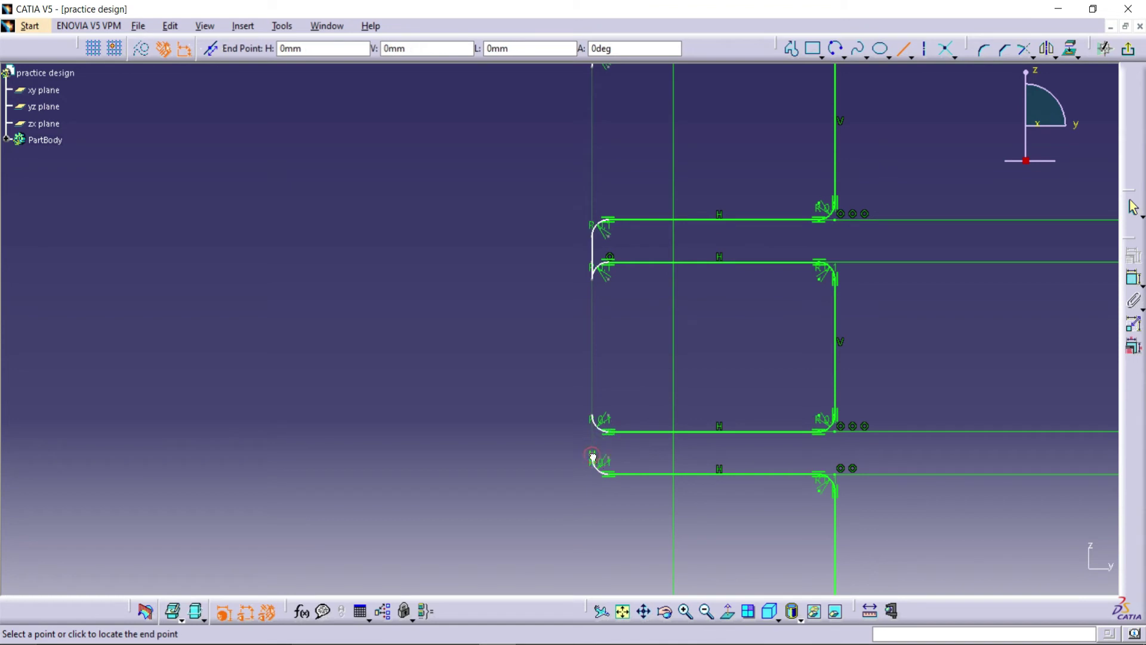
click(602, 418)
click(686, 355)
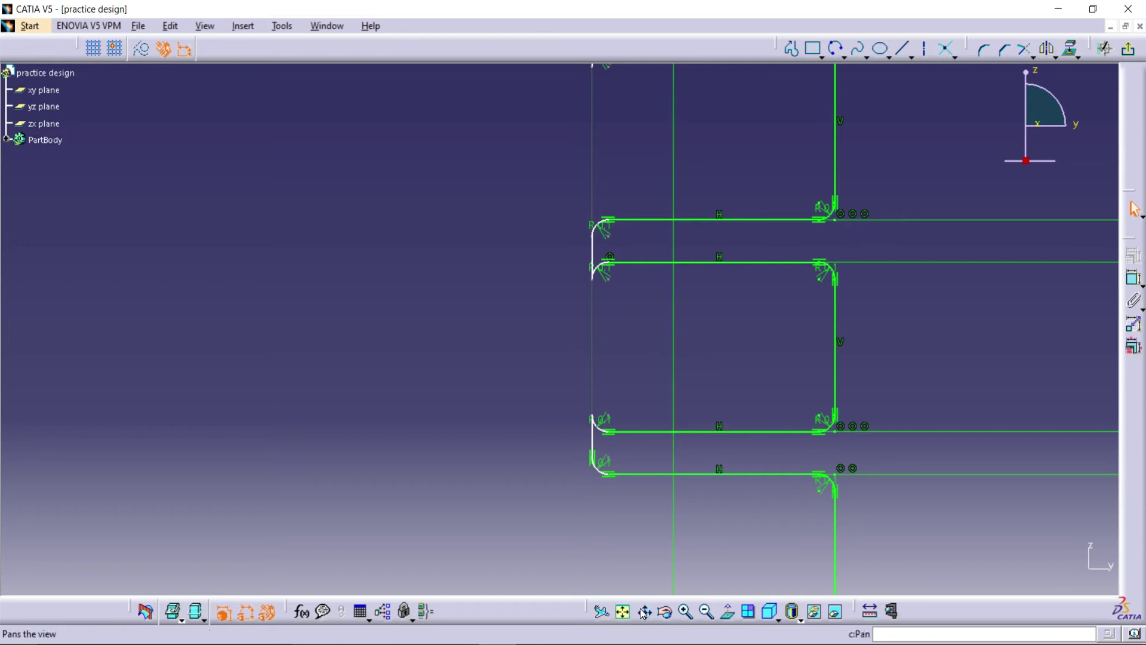
click(623, 610)
click(1128, 48)
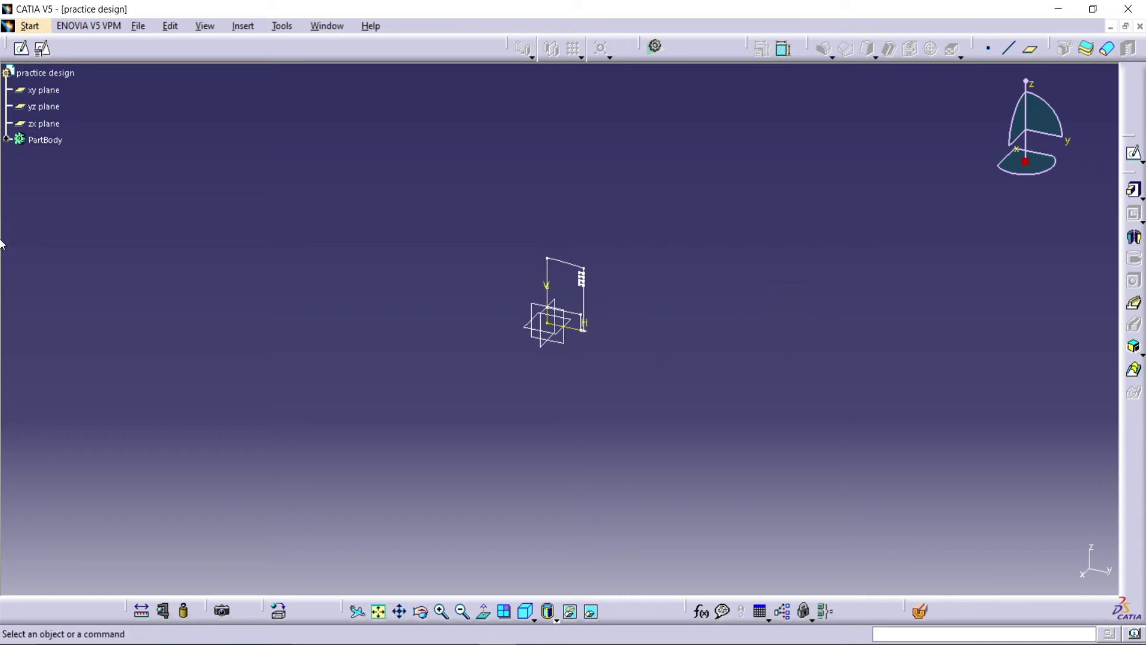
Create a 360° Shaft from Sketch.1 about its axis line, forming the grooved piston.
click(1134, 237)
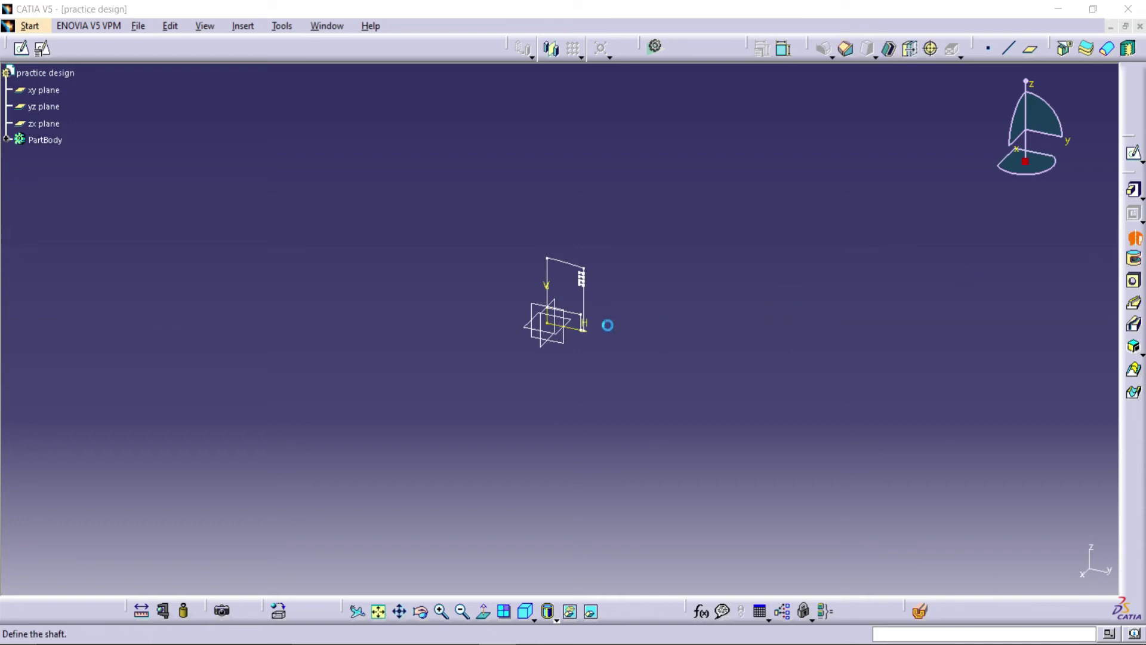
click(584, 271)
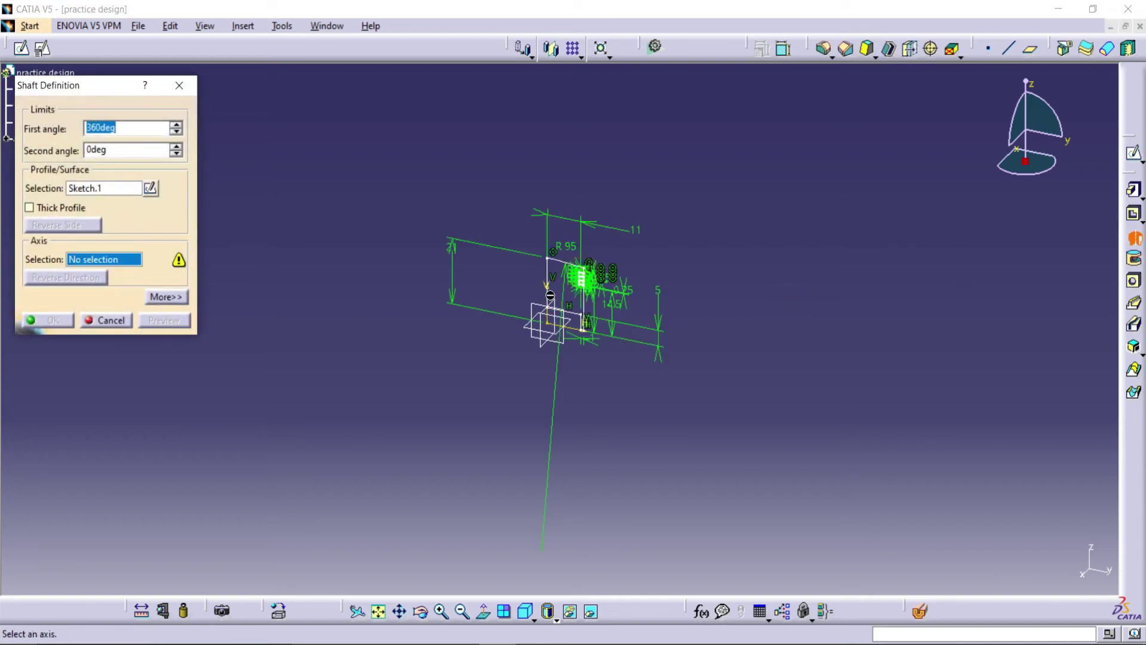
click(581, 341)
click(163, 320)
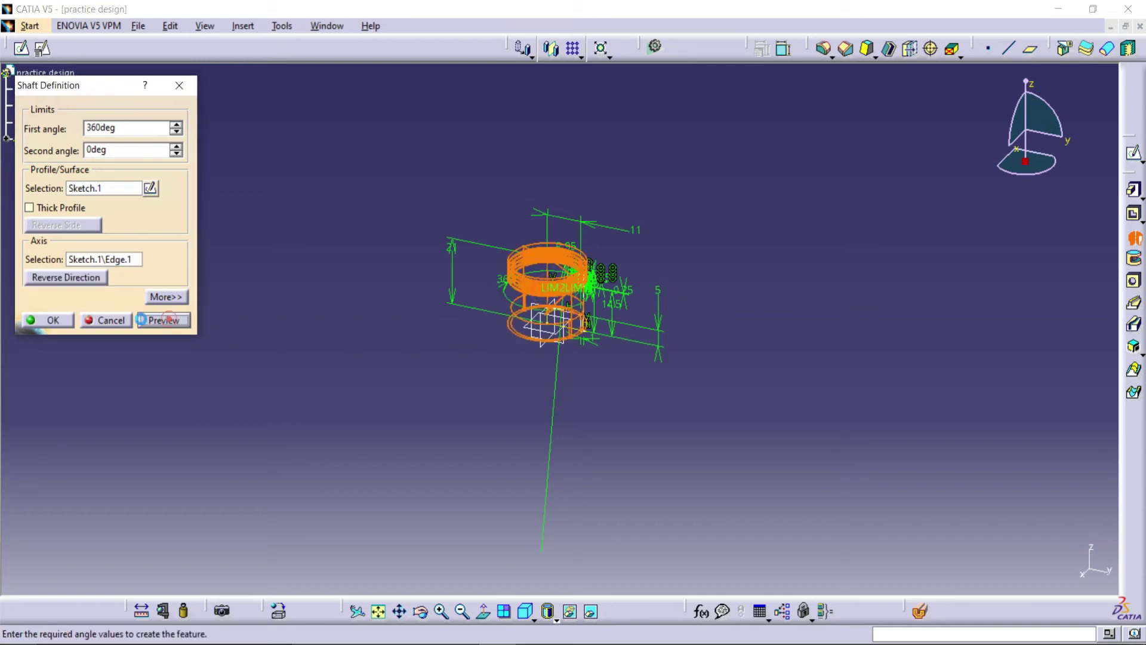
click(49, 320)
Fit and orbit the piston to view its underside, then pick the xy plane for a new sketch.
click(547, 429)
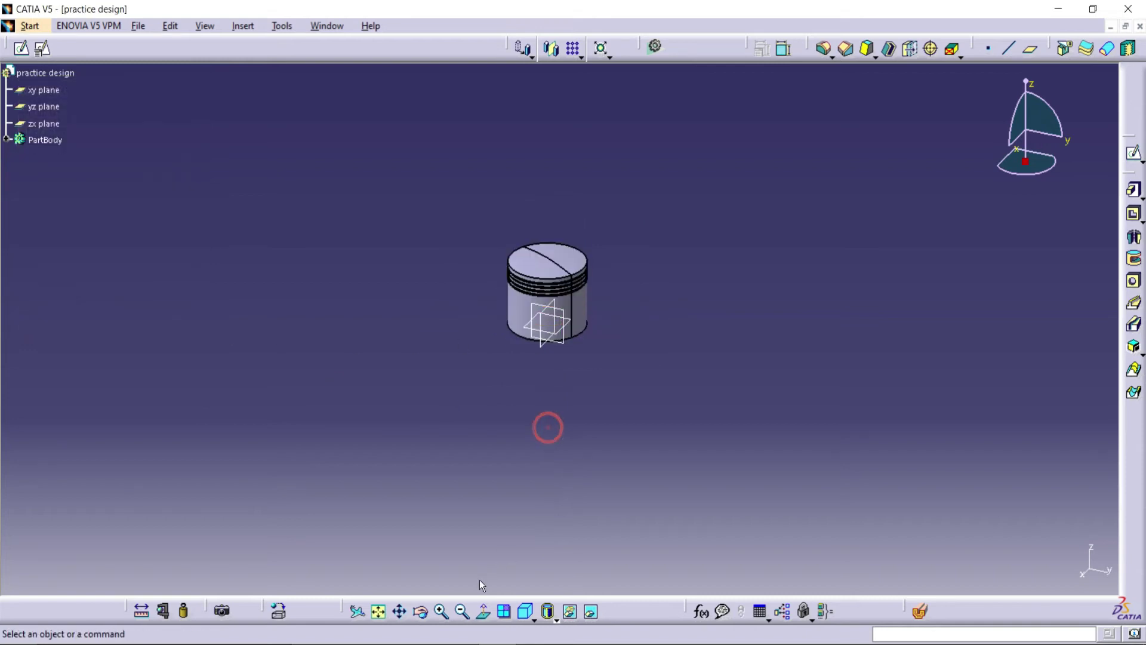
click(378, 611)
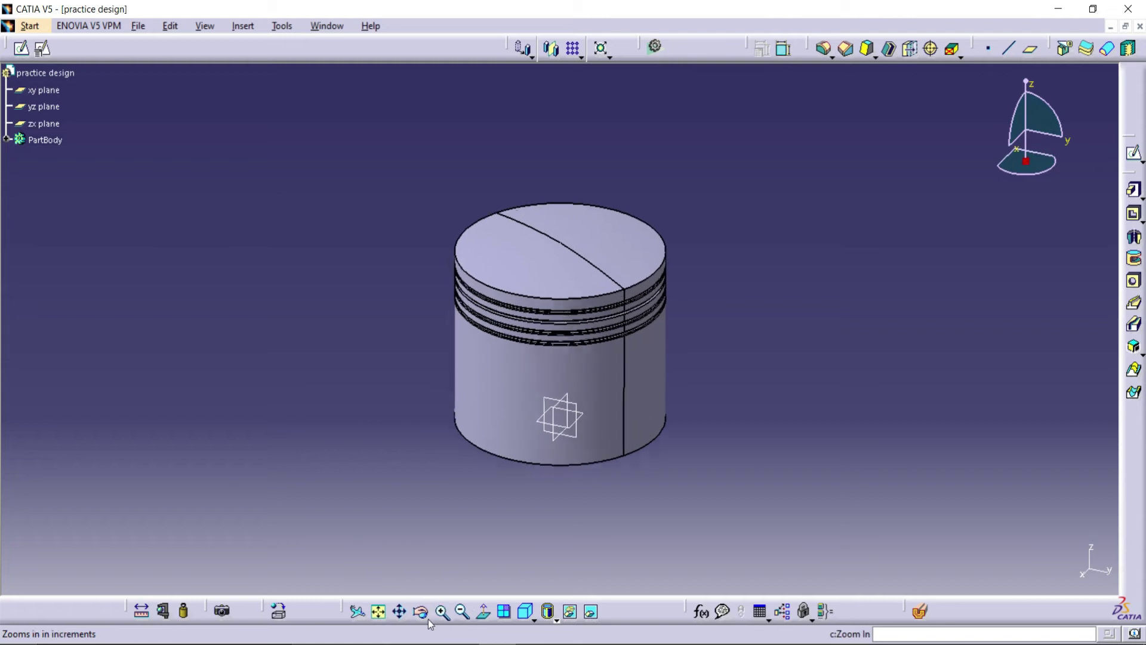
middle_drag(524, 468, 444, 415)
click(507, 411)
Start a sketch on the xy plane and draw an elongated slot, deleting its auto 3.342 dimension.
click(1133, 152)
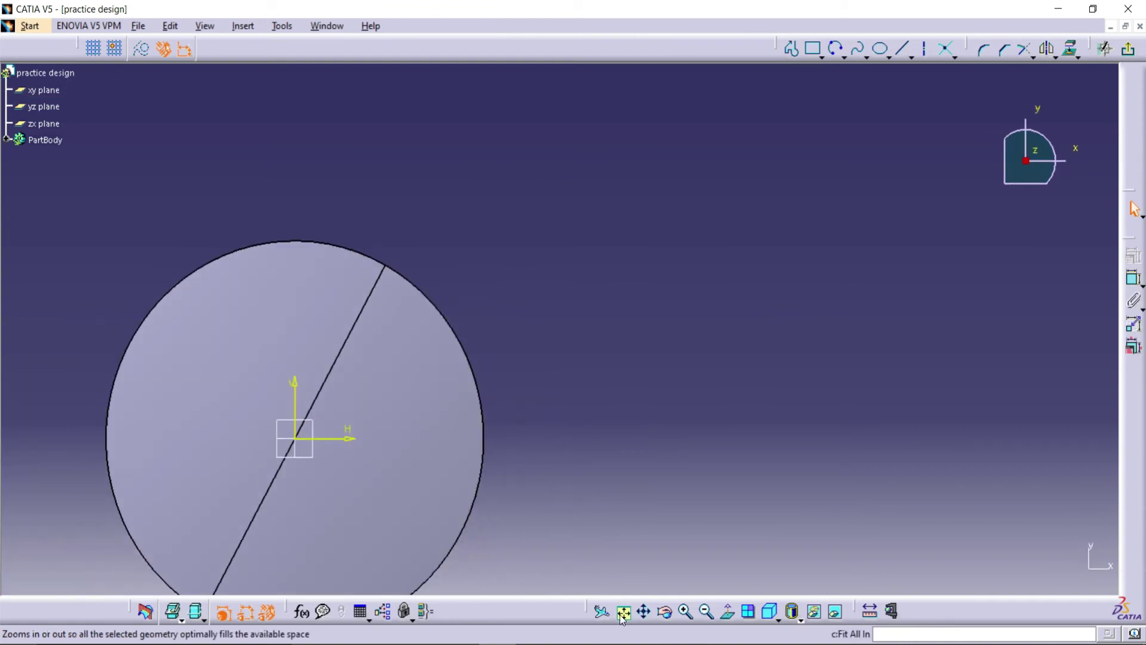
click(622, 611)
click(814, 50)
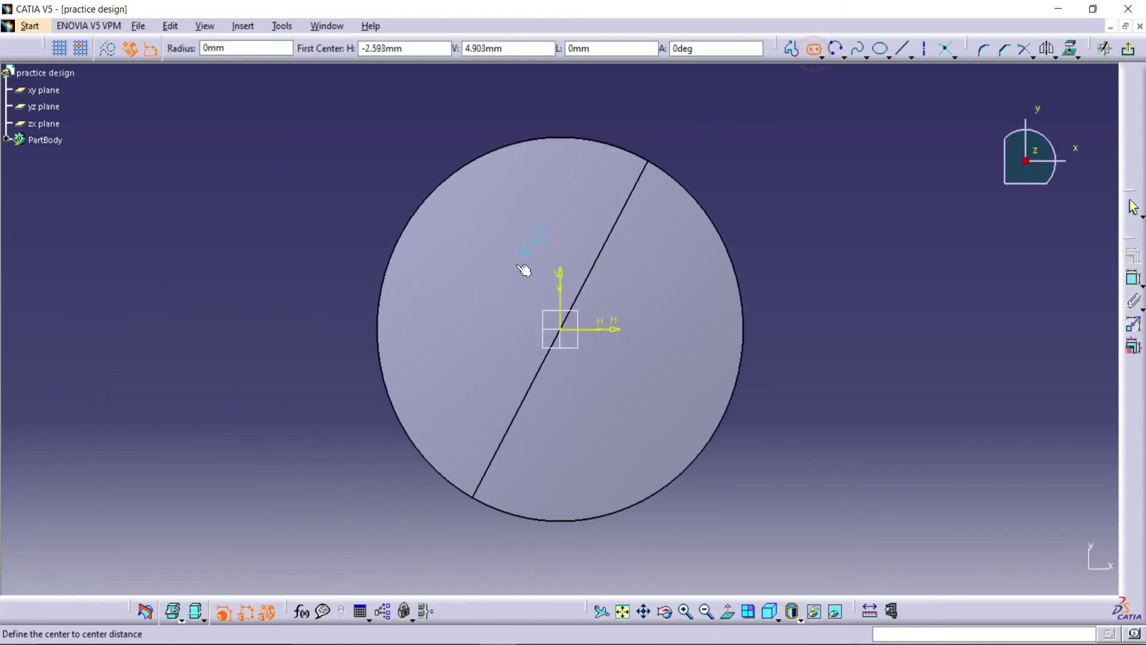
click(486, 329)
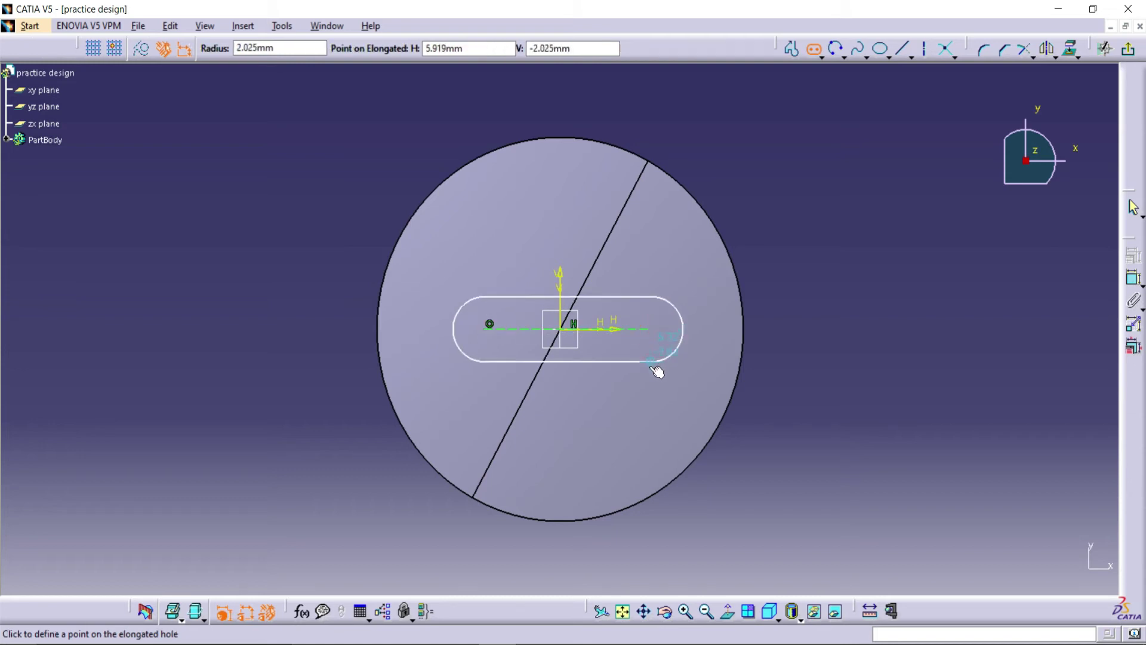
click(655, 382)
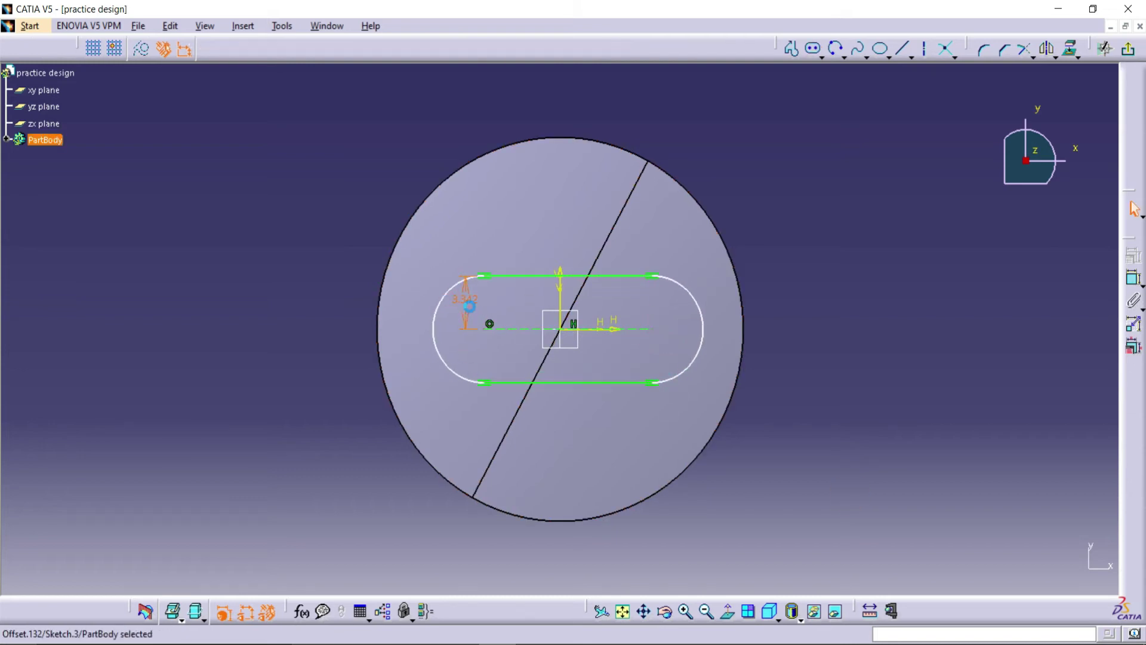
right_click(470, 306)
click(550, 518)
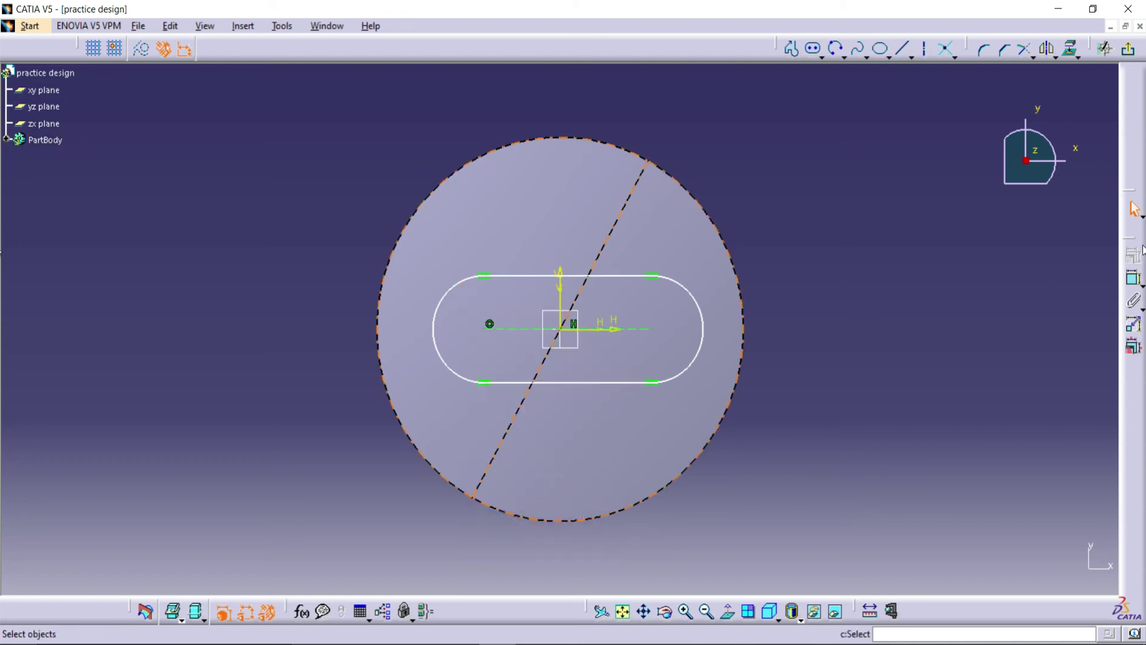
Constrain the slot's end arc to a 5 mm radius, then pick the vertical axis for a distance.
click(1134, 278)
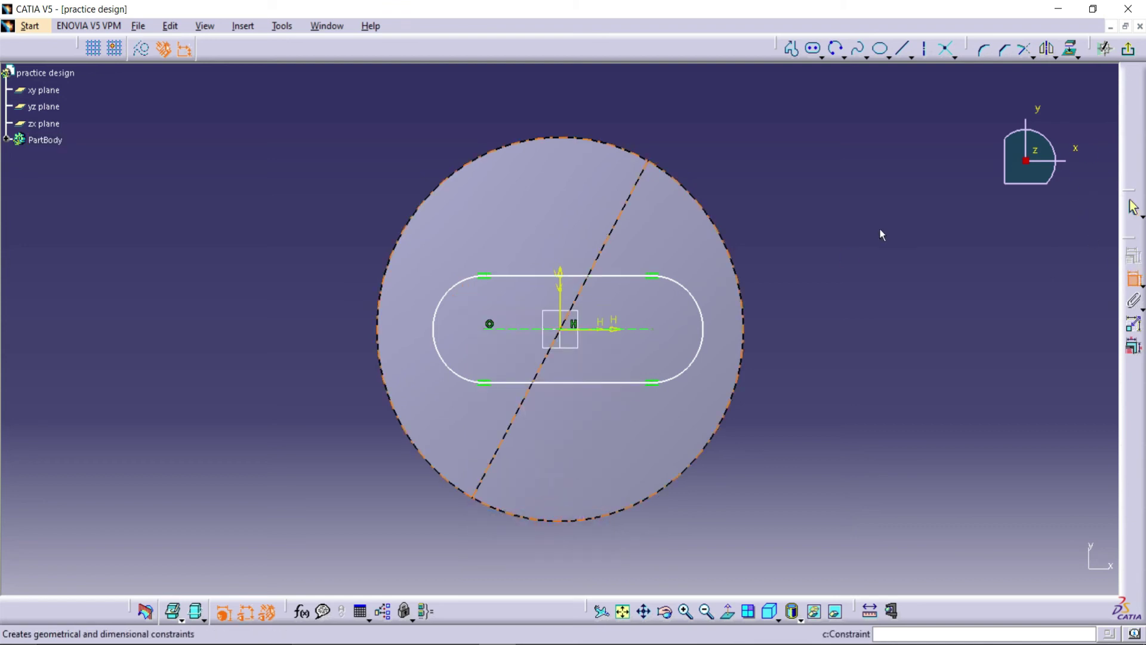
click(693, 296)
click(805, 332)
double_click(805, 332)
text(5)
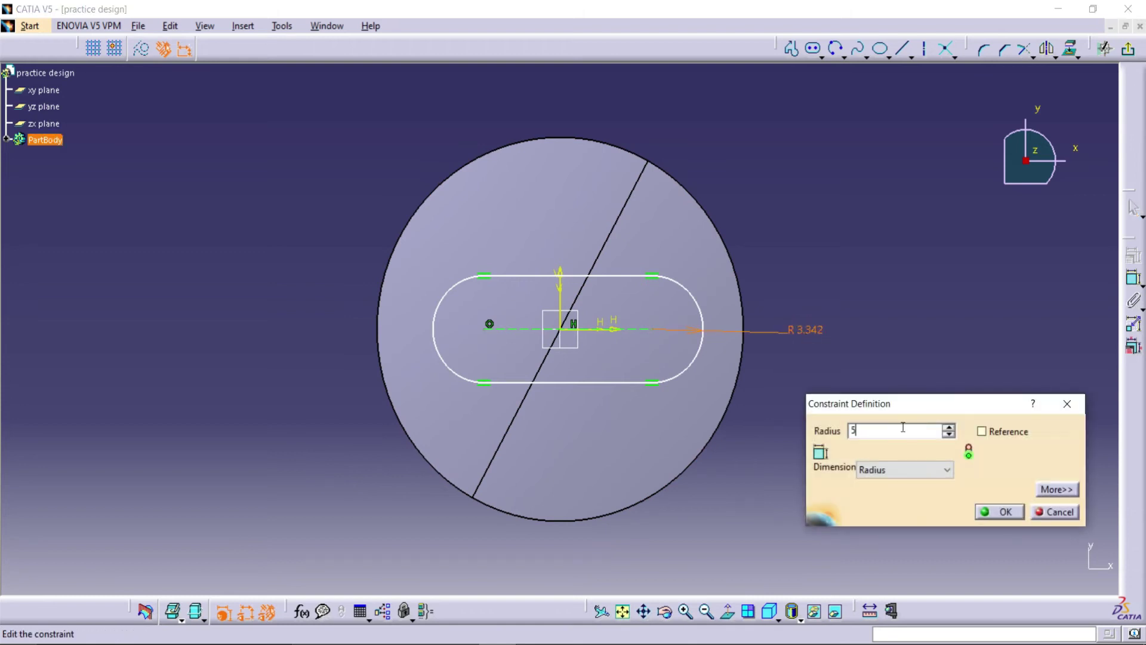
click(1006, 513)
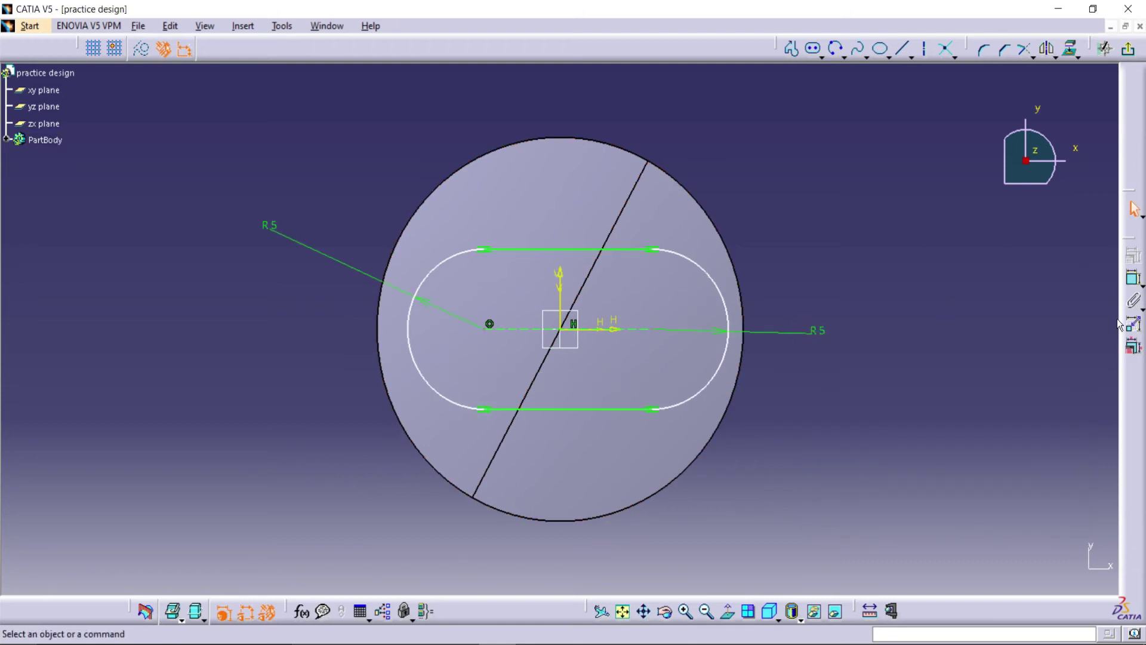
click(1133, 279)
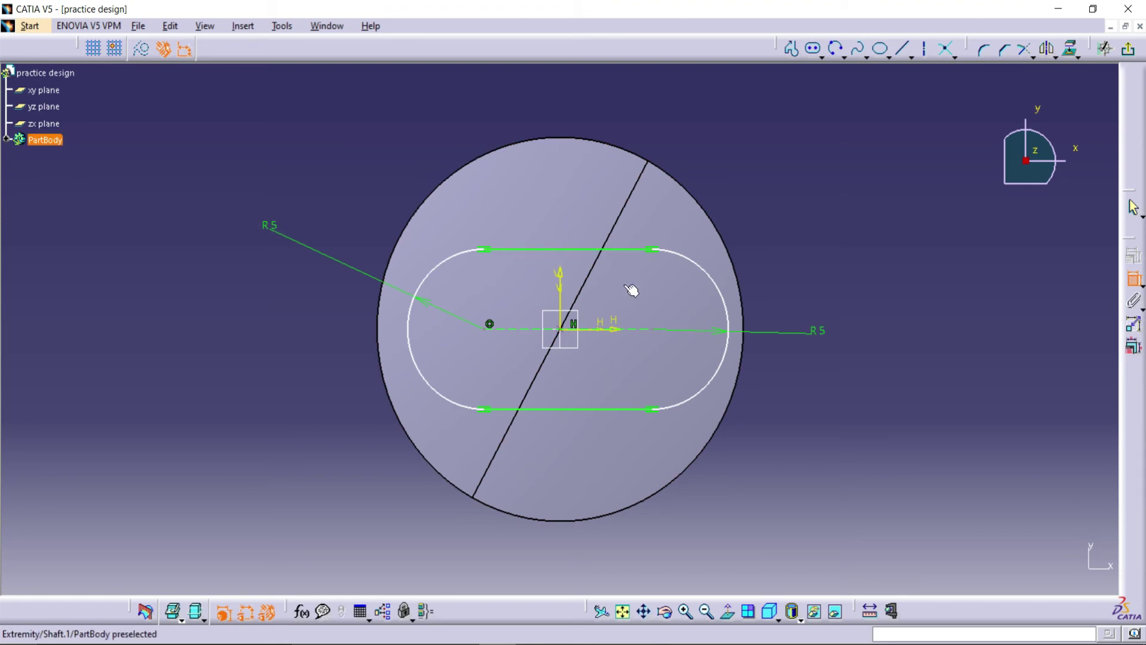
click(561, 304)
Fix the right end arc 9 mm from the vertical axis.
click(714, 284)
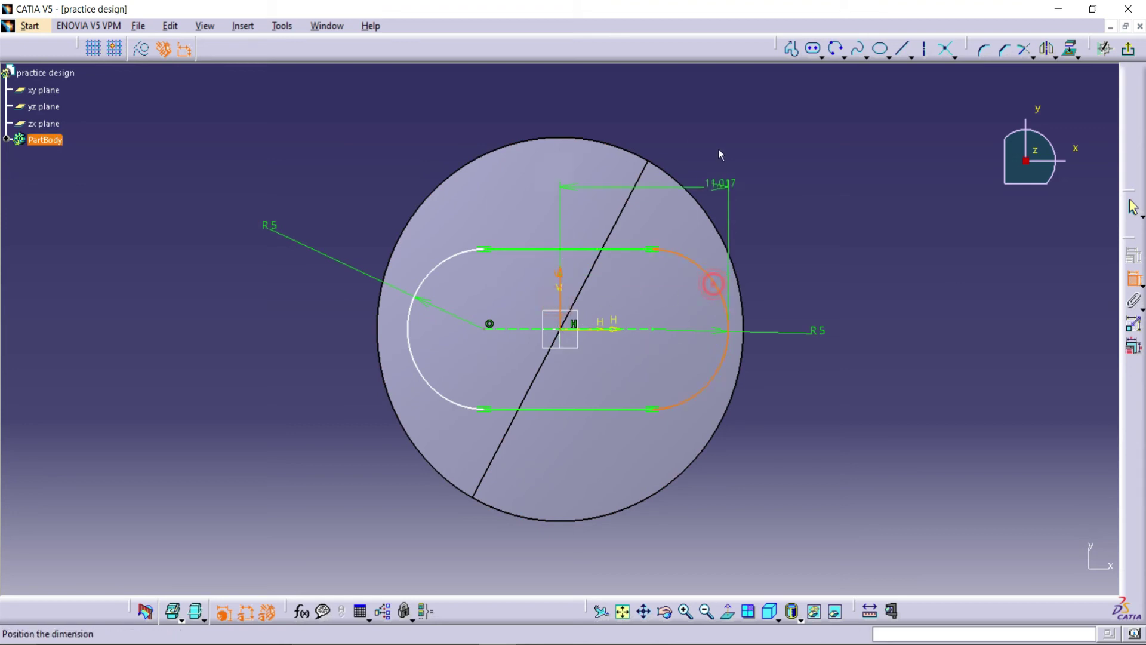
click(719, 138)
double_click(720, 139)
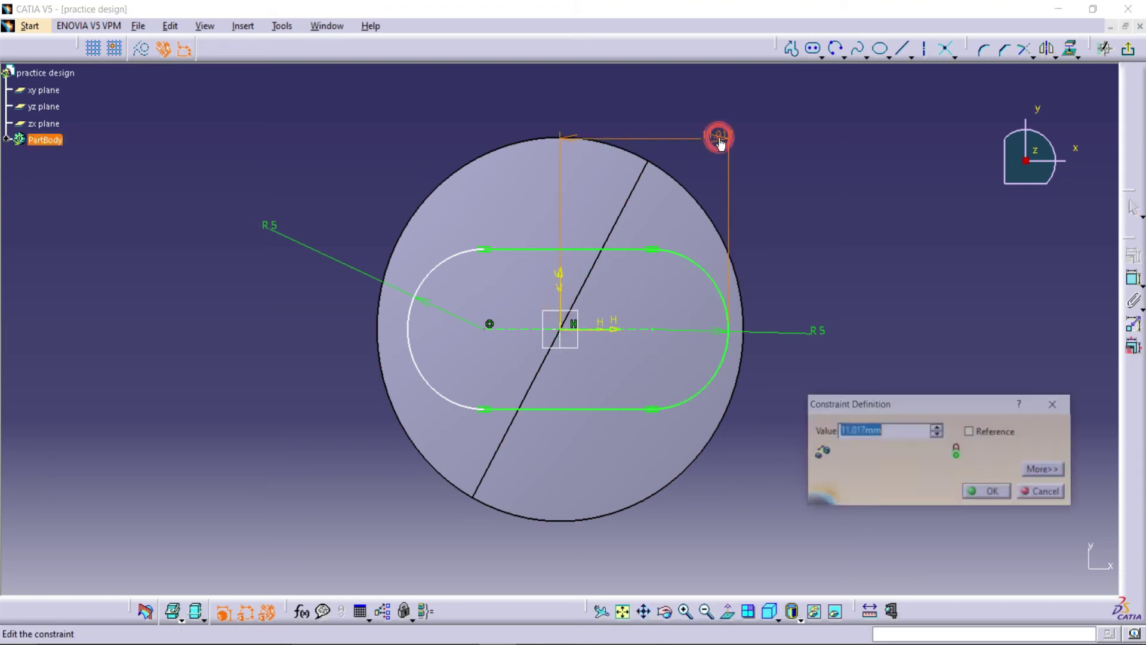
key(Return)
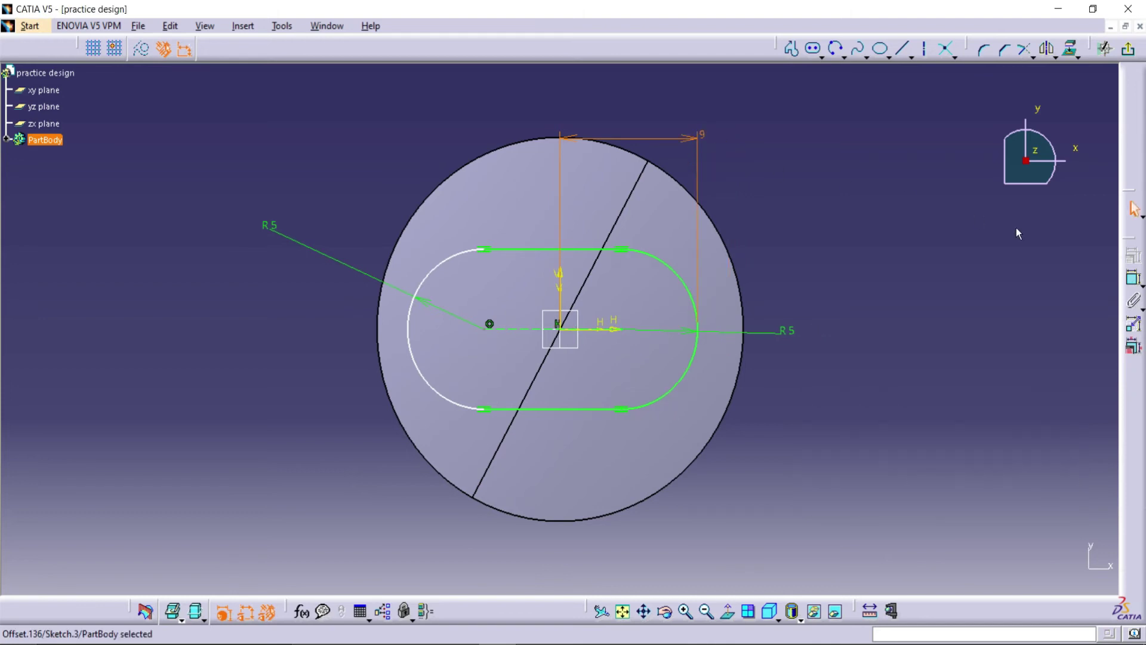
Dimension the left end arc from the sketch centre, changing 9.989 to 9 mm.
click(1133, 279)
click(441, 266)
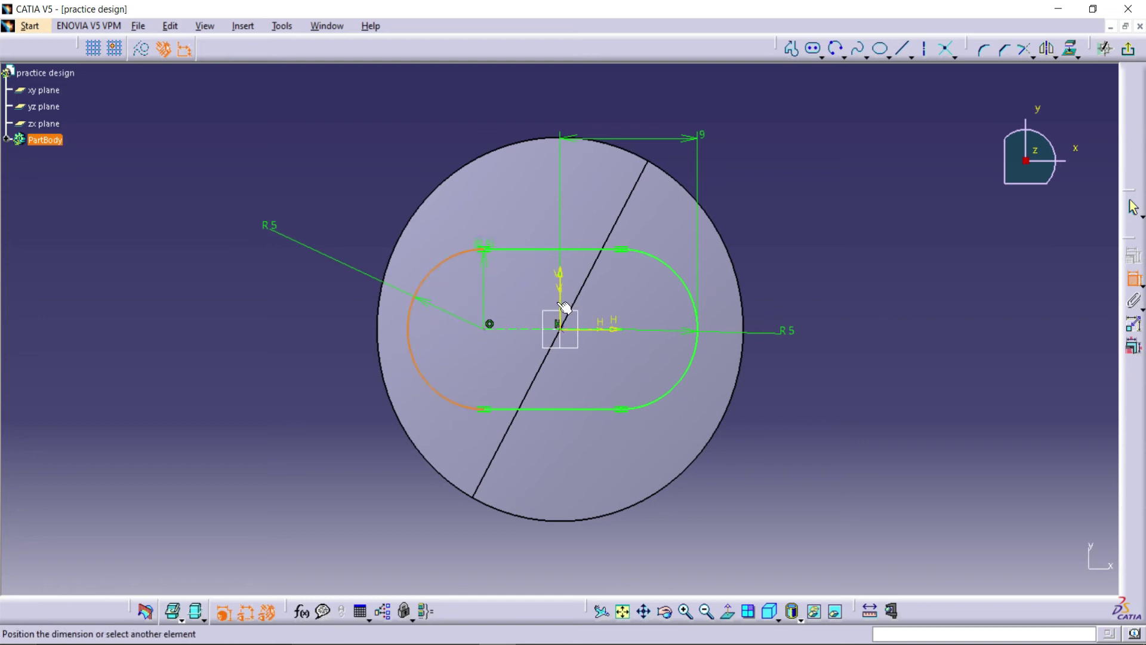
click(475, 504)
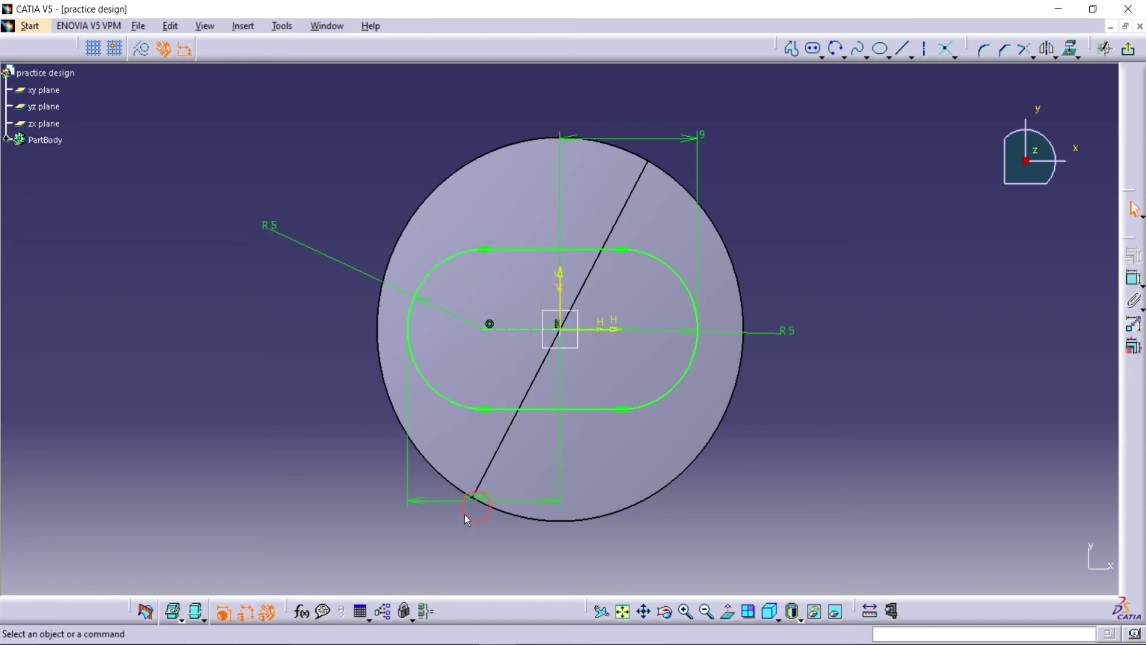
double_click(457, 495)
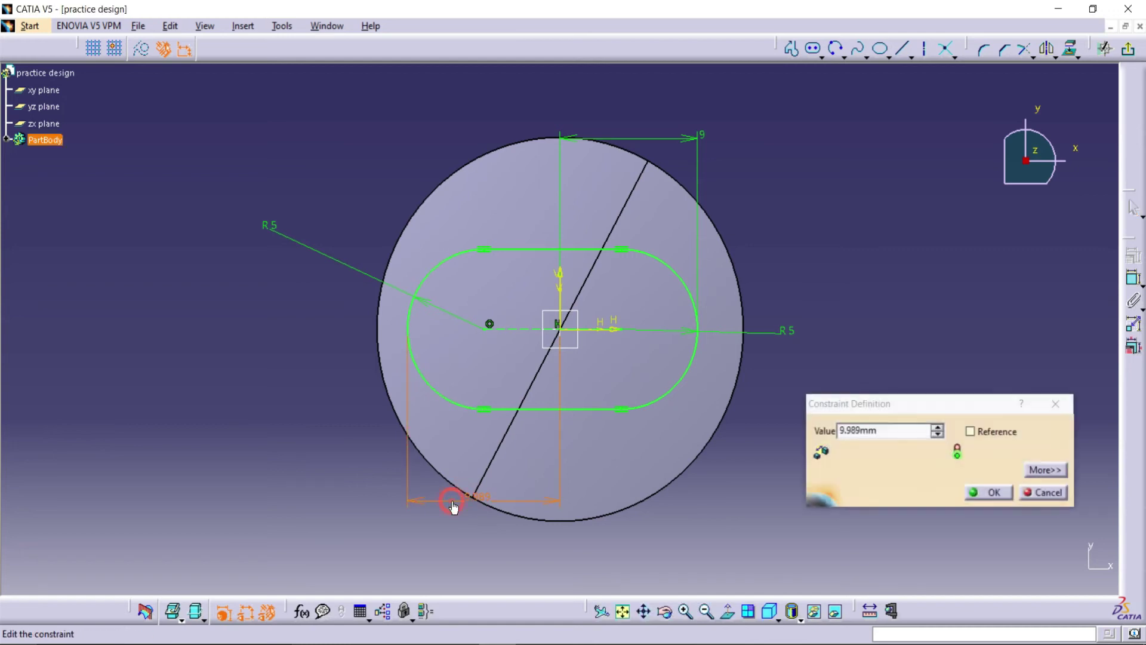
click(881, 425)
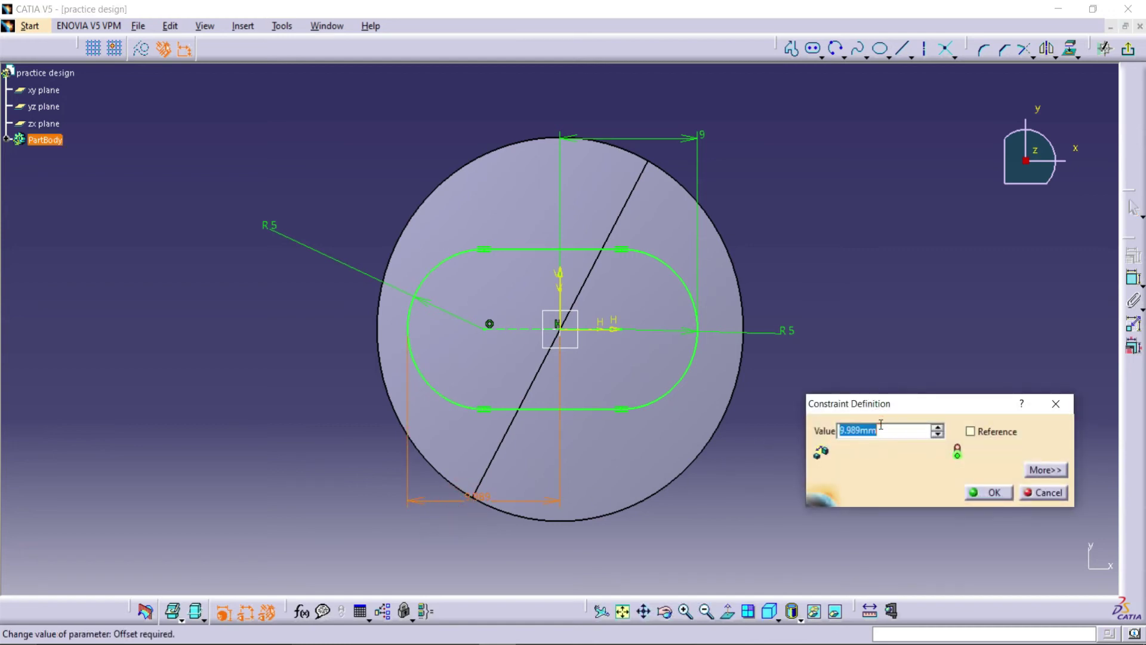
key(Return)
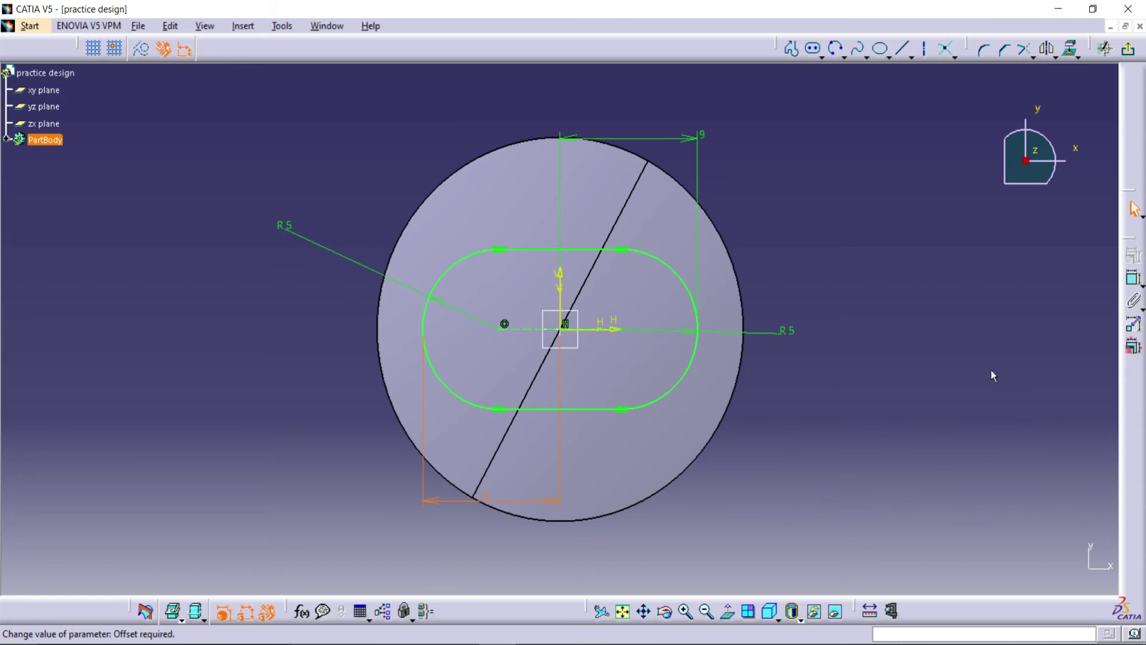
click(901, 177)
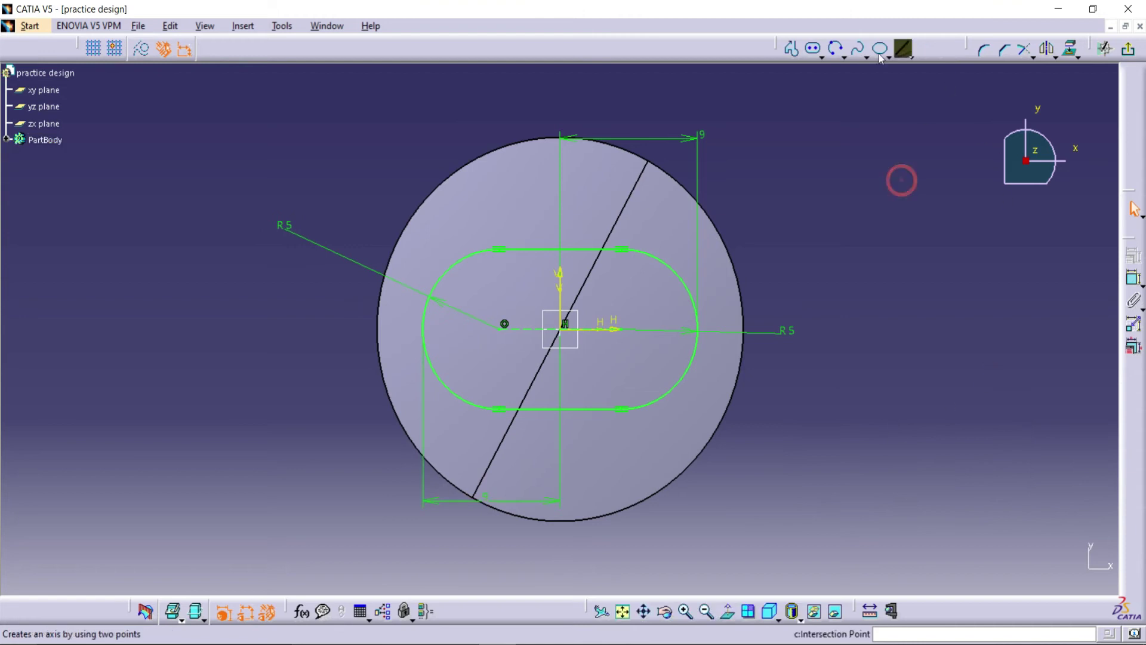
click(843, 58)
Draw a small circle above the slot and give it a 2 mm diameter.
click(844, 77)
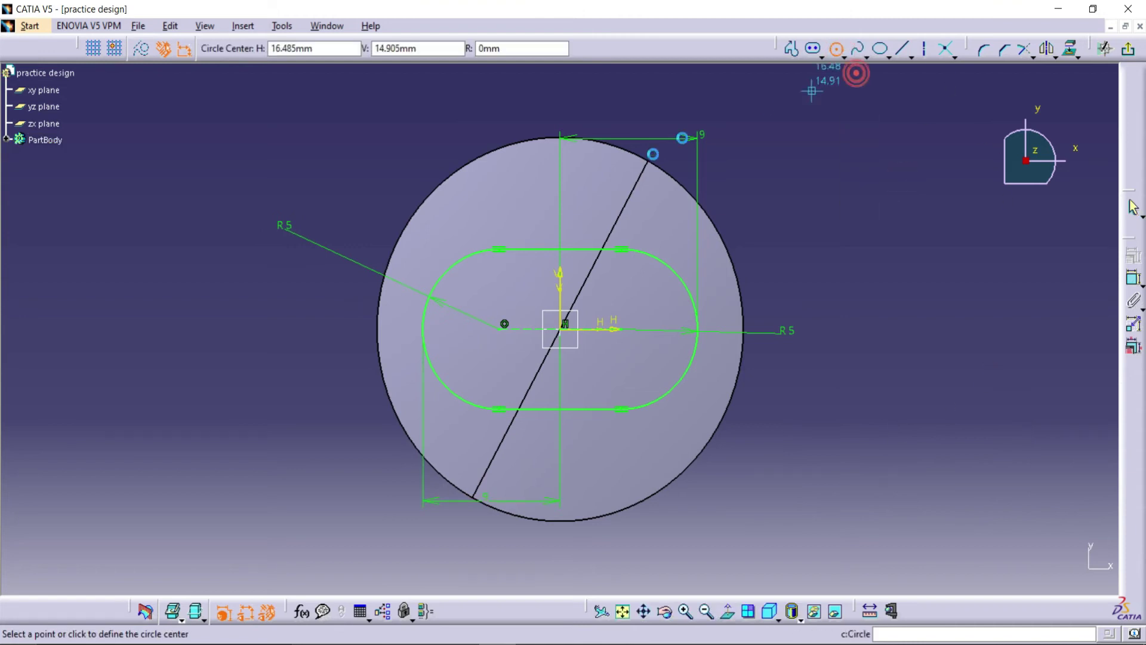
click(566, 195)
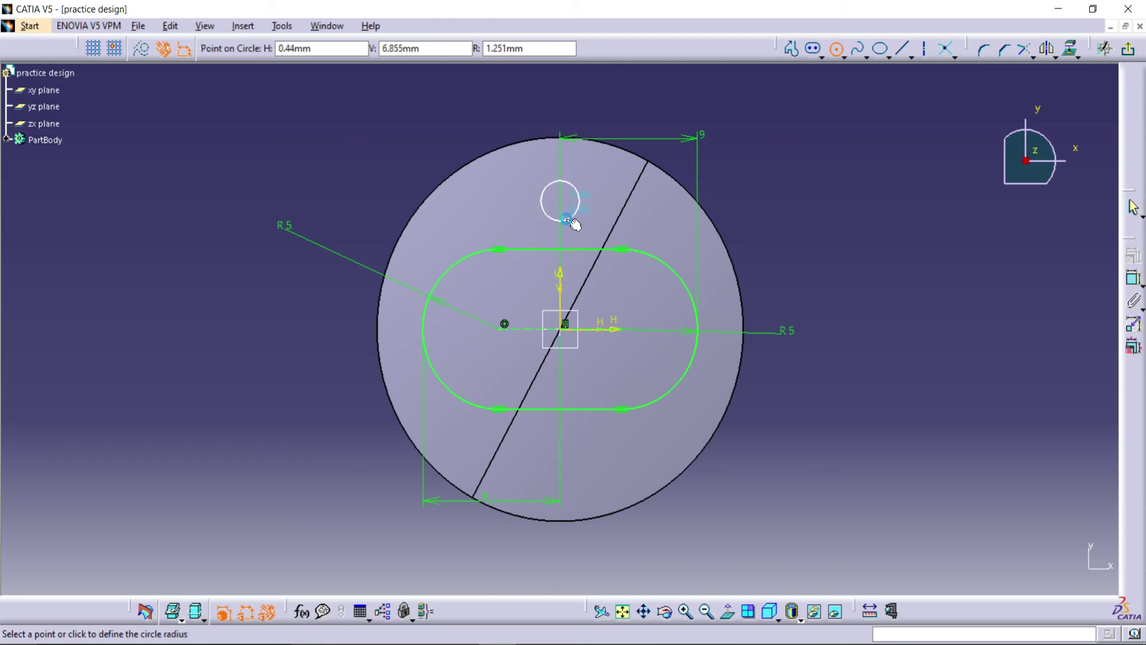
click(573, 212)
click(1133, 278)
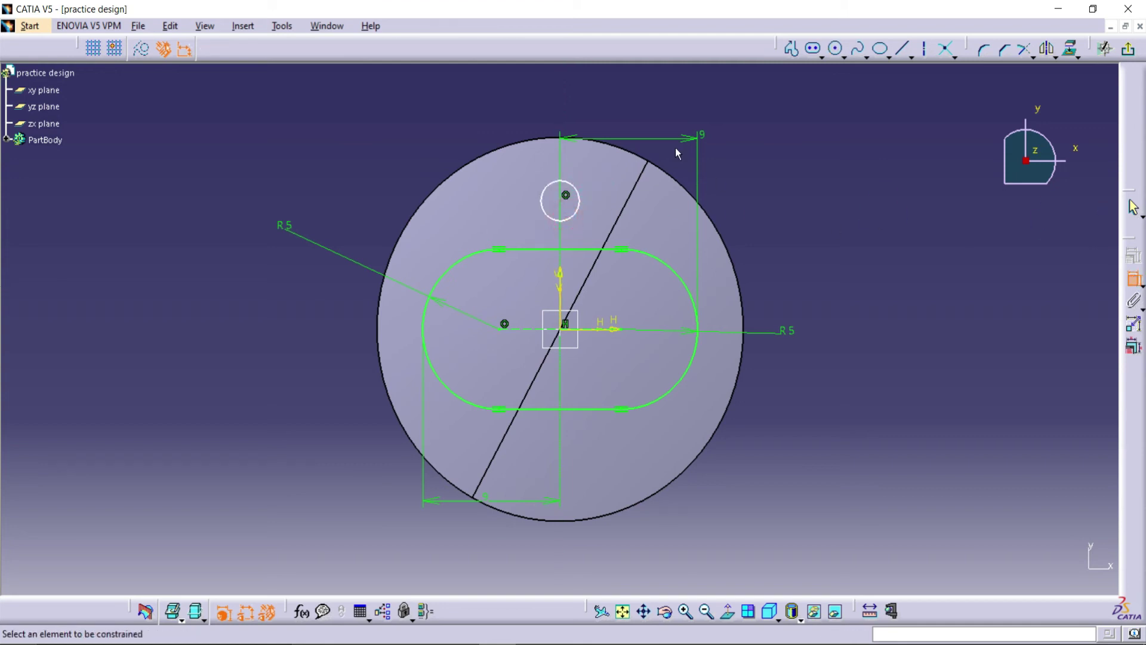
click(577, 188)
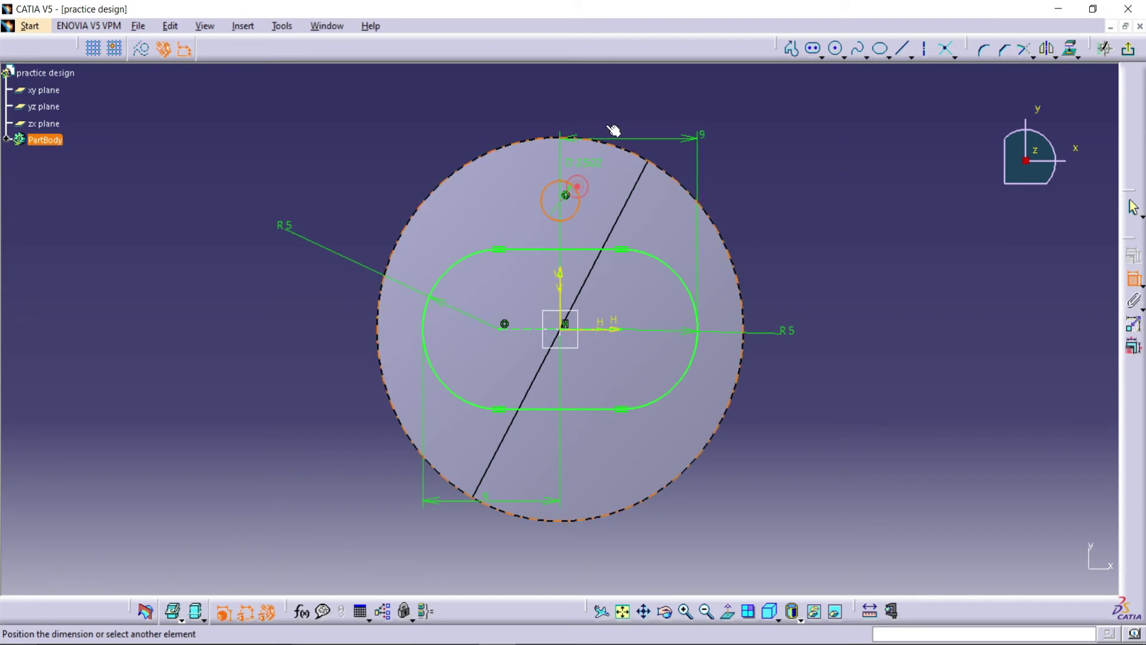
click(611, 123)
double_click(612, 123)
text(2mm)
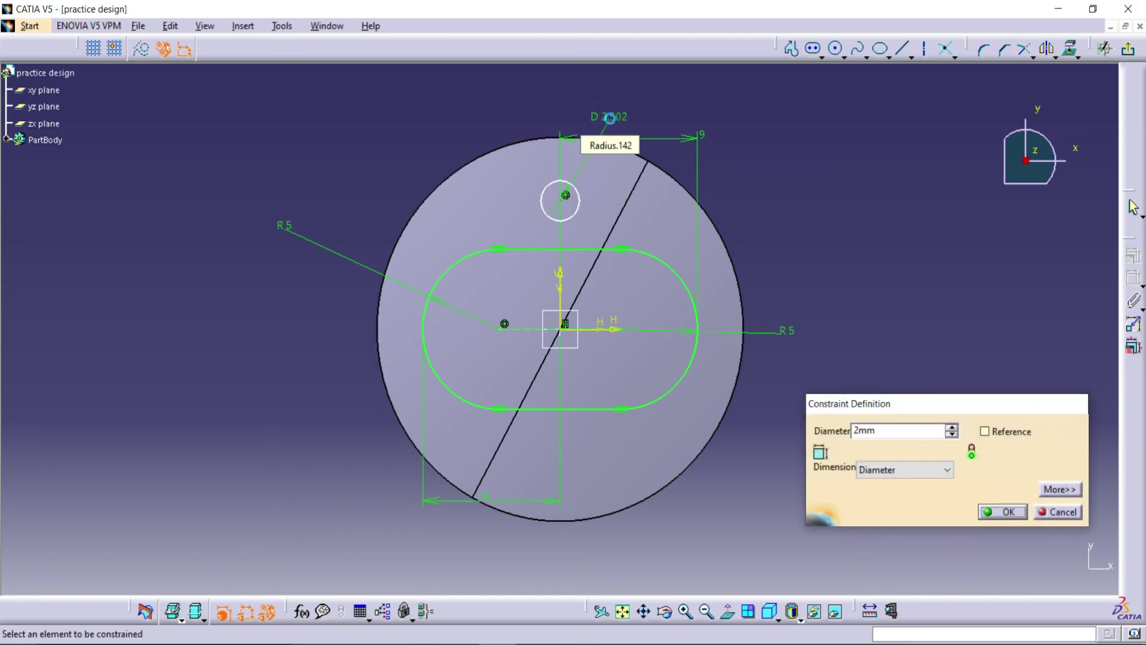
key(Return)
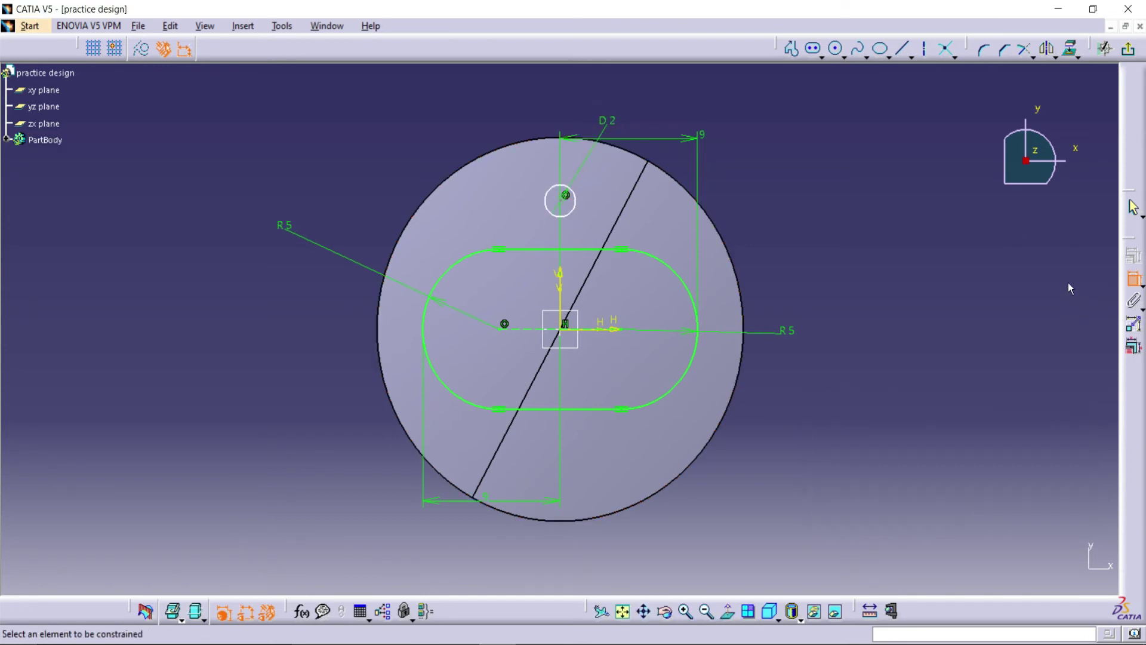
Place the circle's centre 9 mm above the horizontal axis.
click(1133, 278)
key(Escape)
click(616, 334)
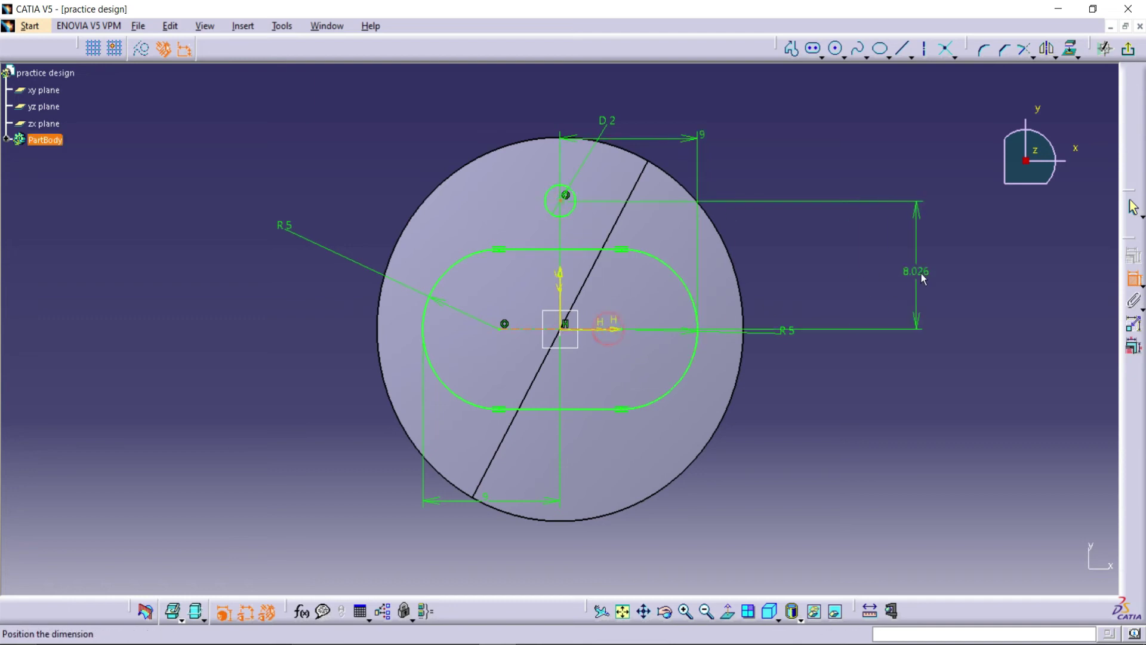
click(923, 278)
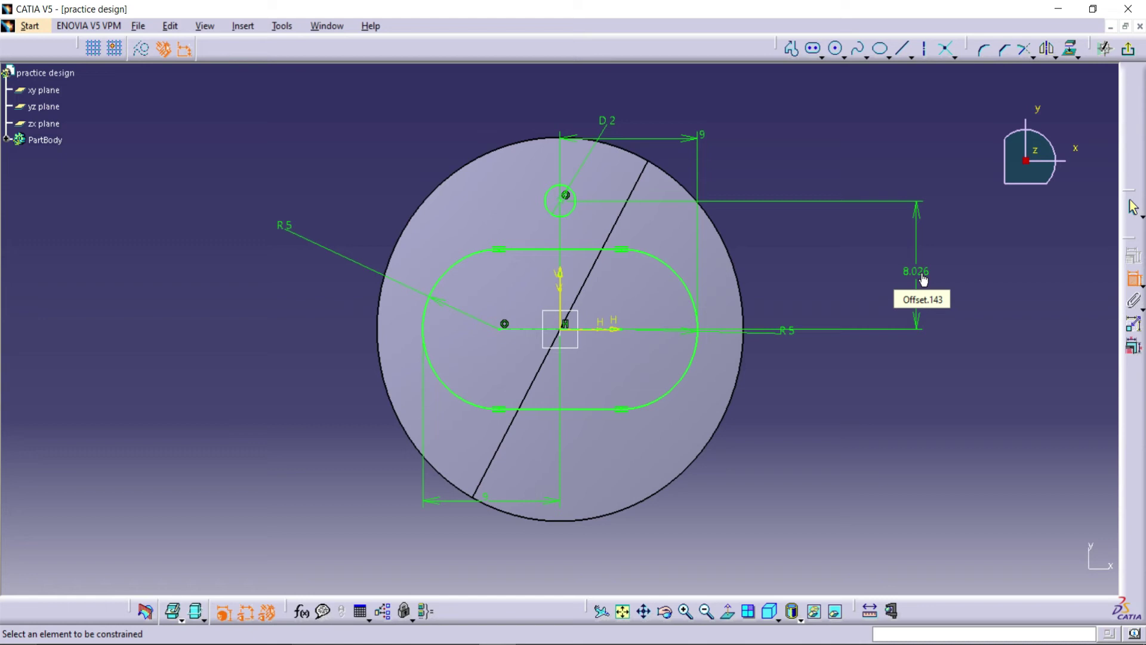
double_click(923, 278)
text(10)
key(Return)
text(9mm)
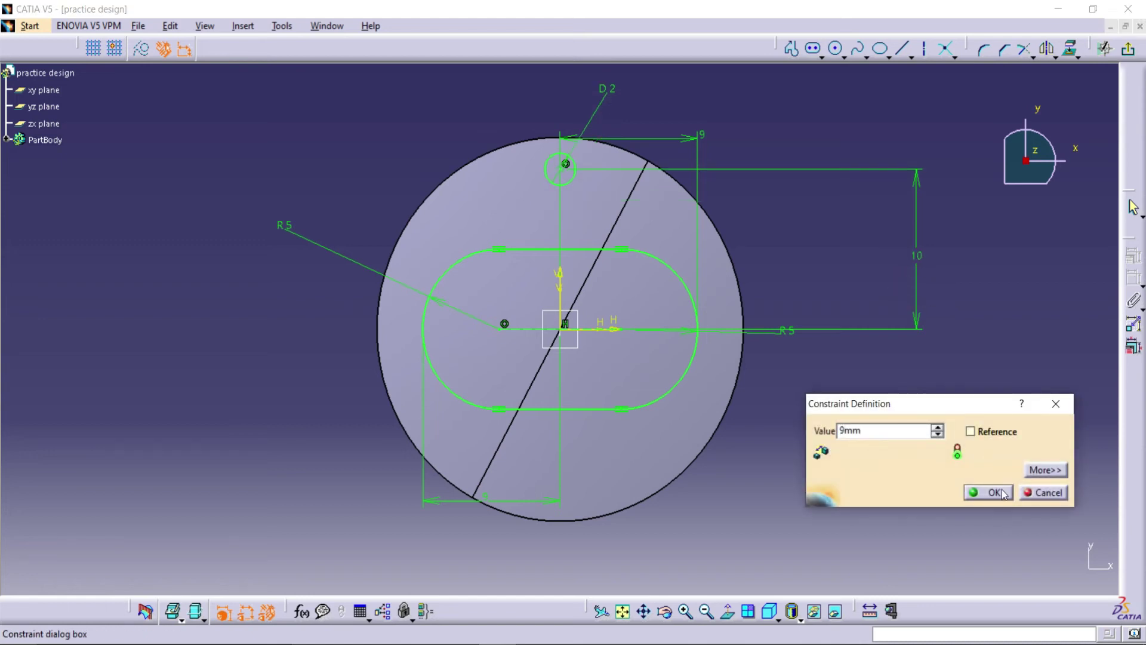
click(1003, 493)
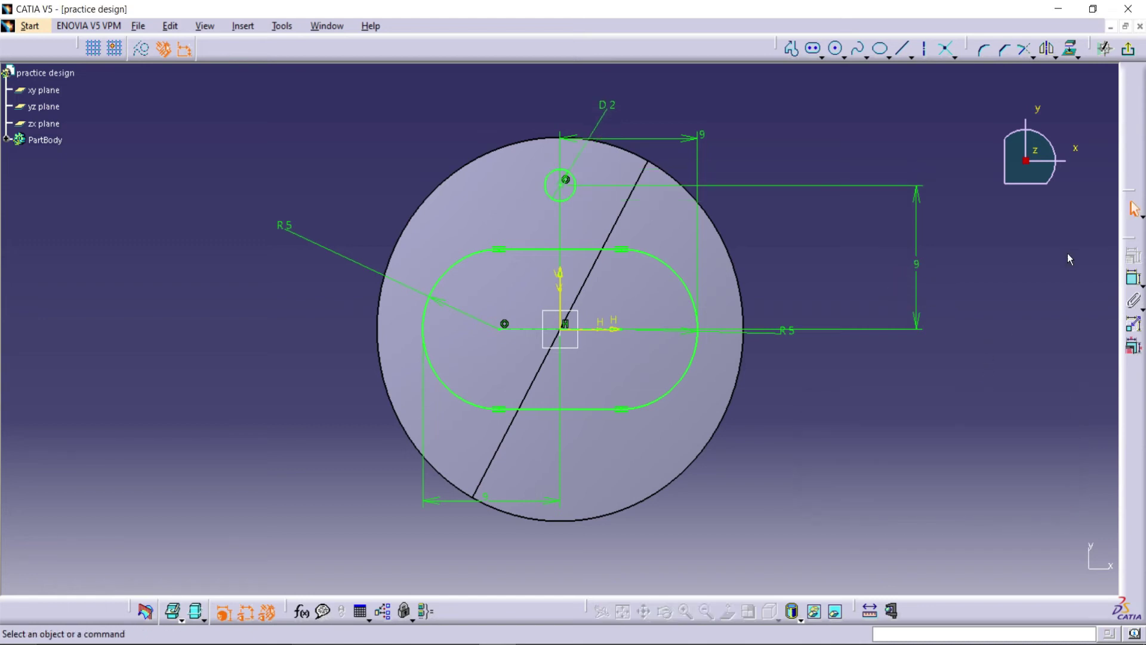
Mirror the circle across the horizontal axis and exit the sketch.
click(1048, 49)
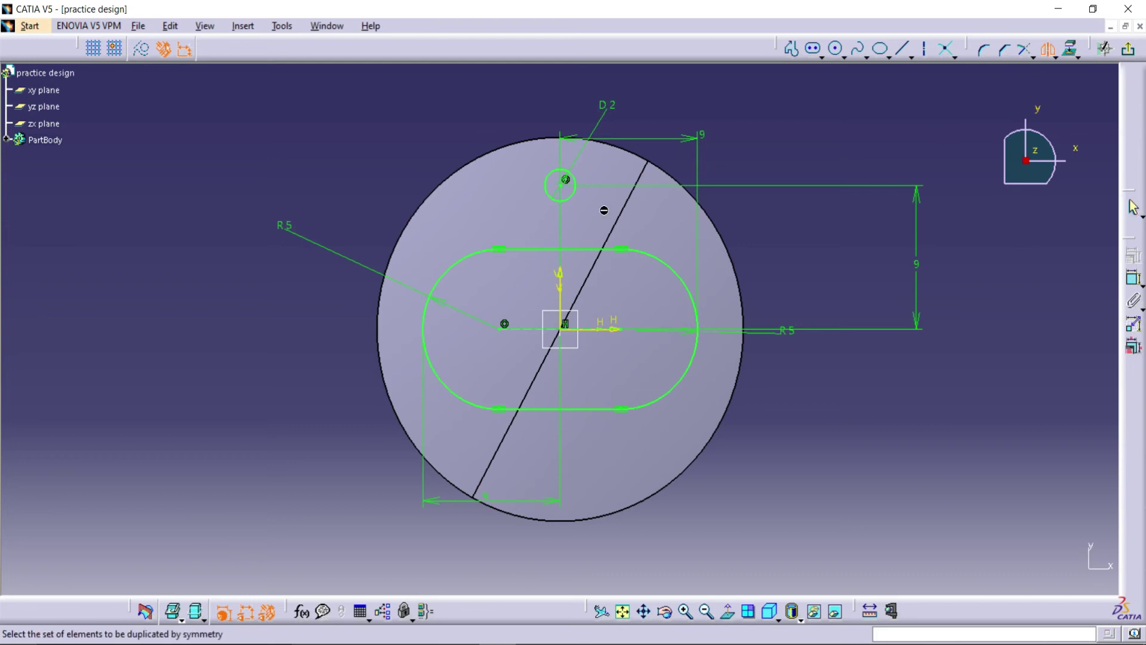
click(605, 328)
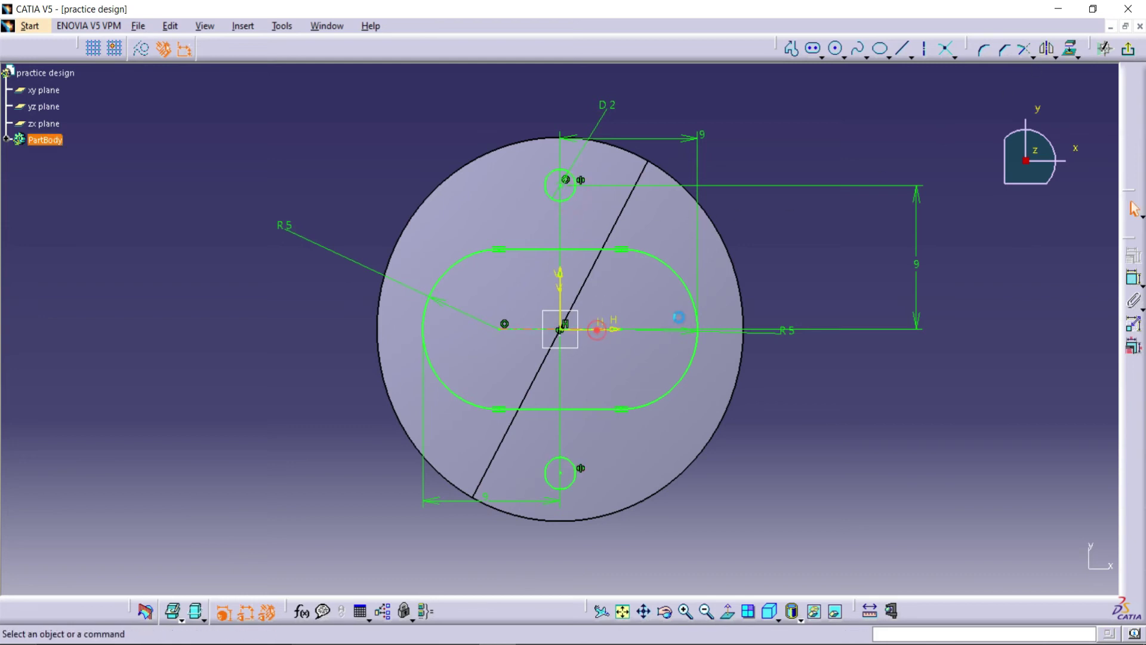
click(1129, 49)
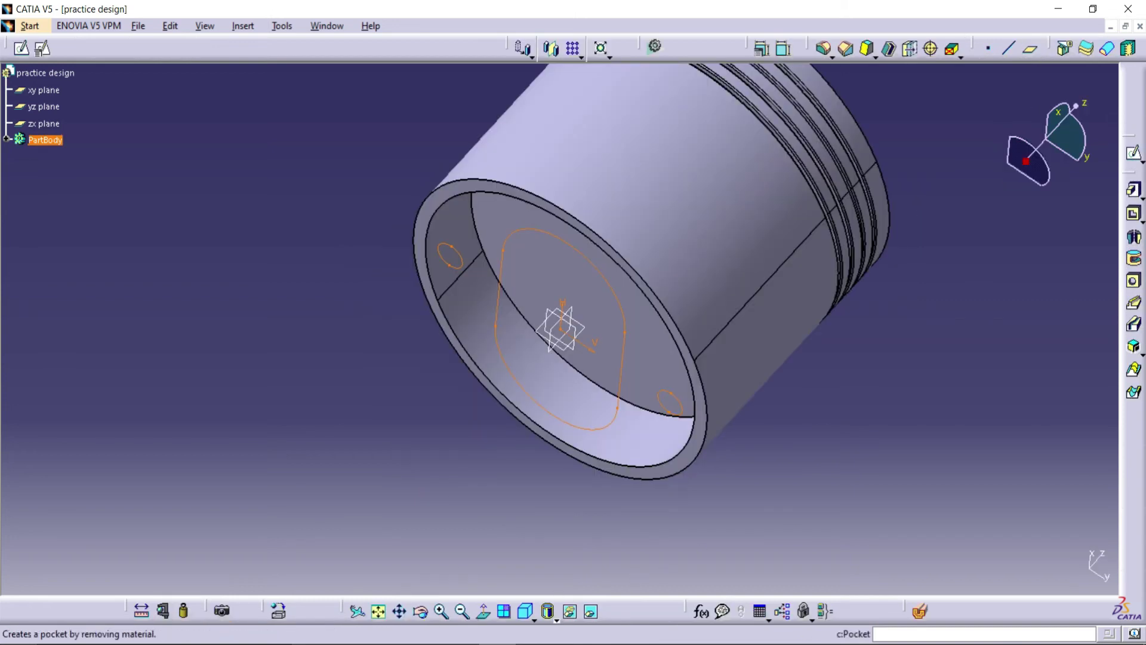
Start a Multi-Pocket with depths of 16 mm for the slot and 11 mm for both holes.
click(420, 611)
drag(499, 450, 604, 384)
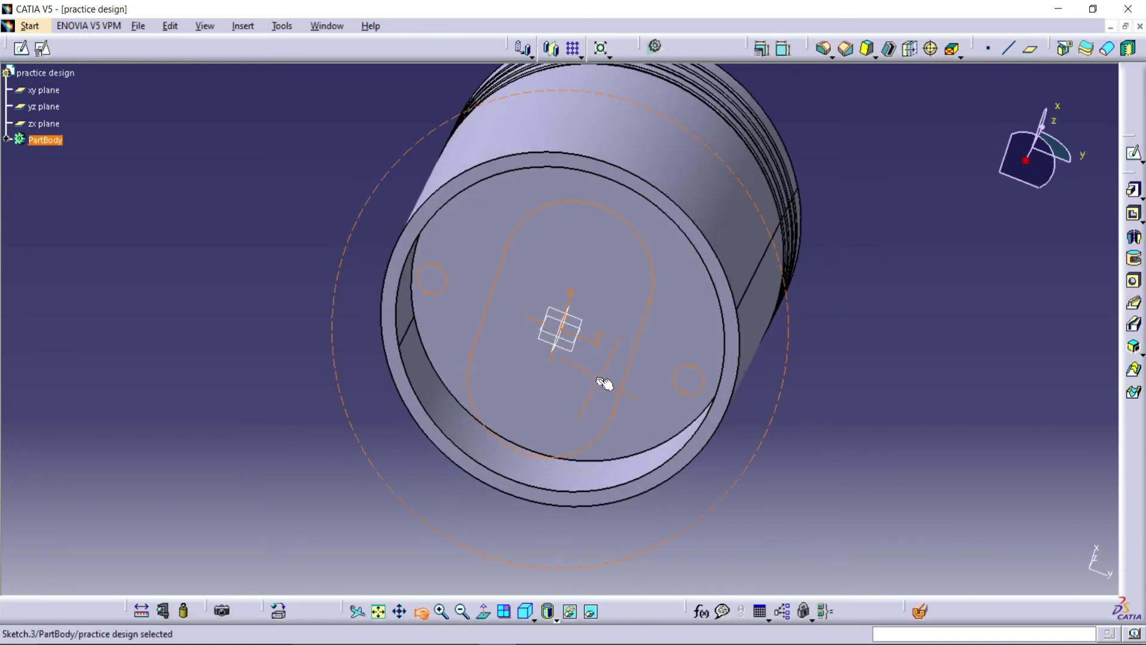
click(1142, 217)
click(1133, 228)
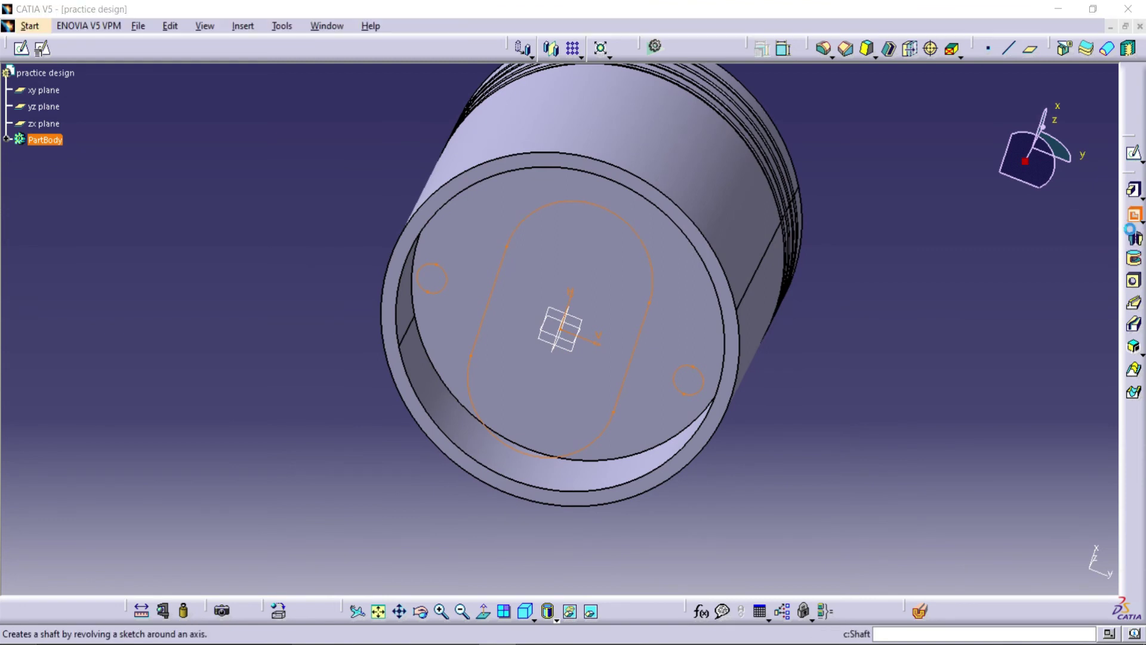
click(227, 244)
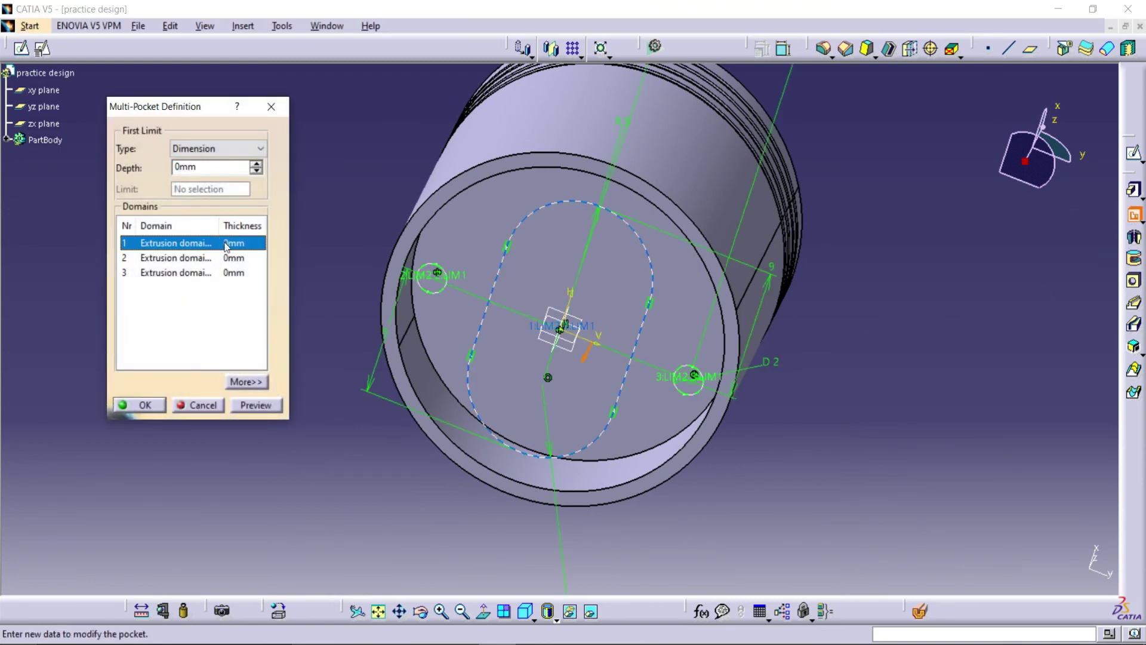
click(224, 169)
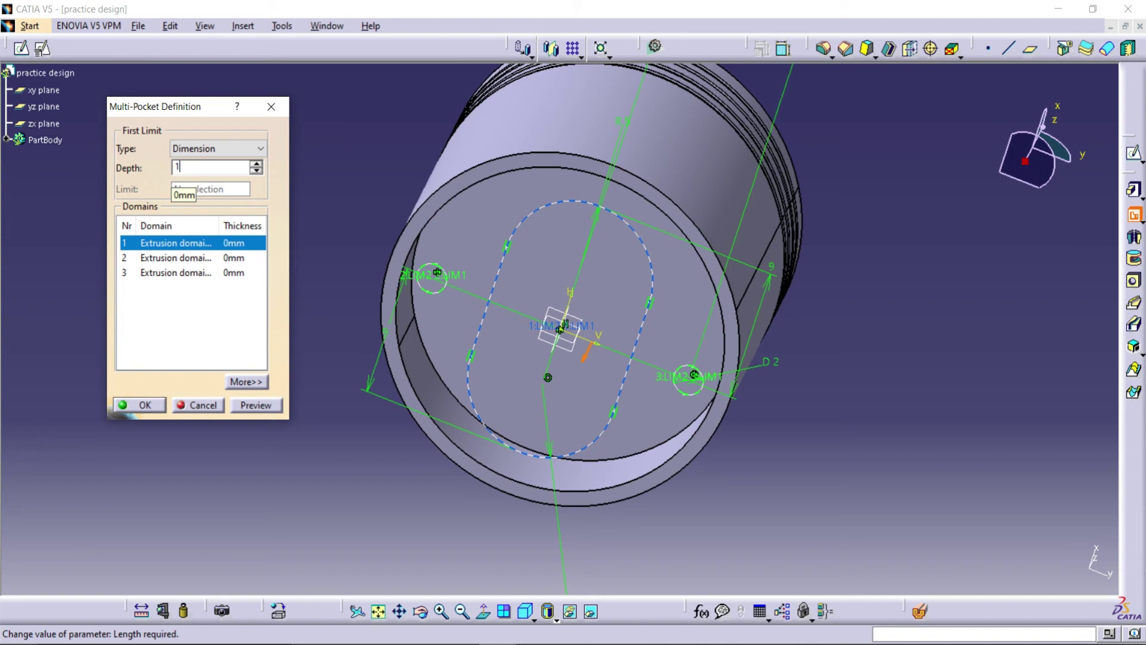
click(251, 258)
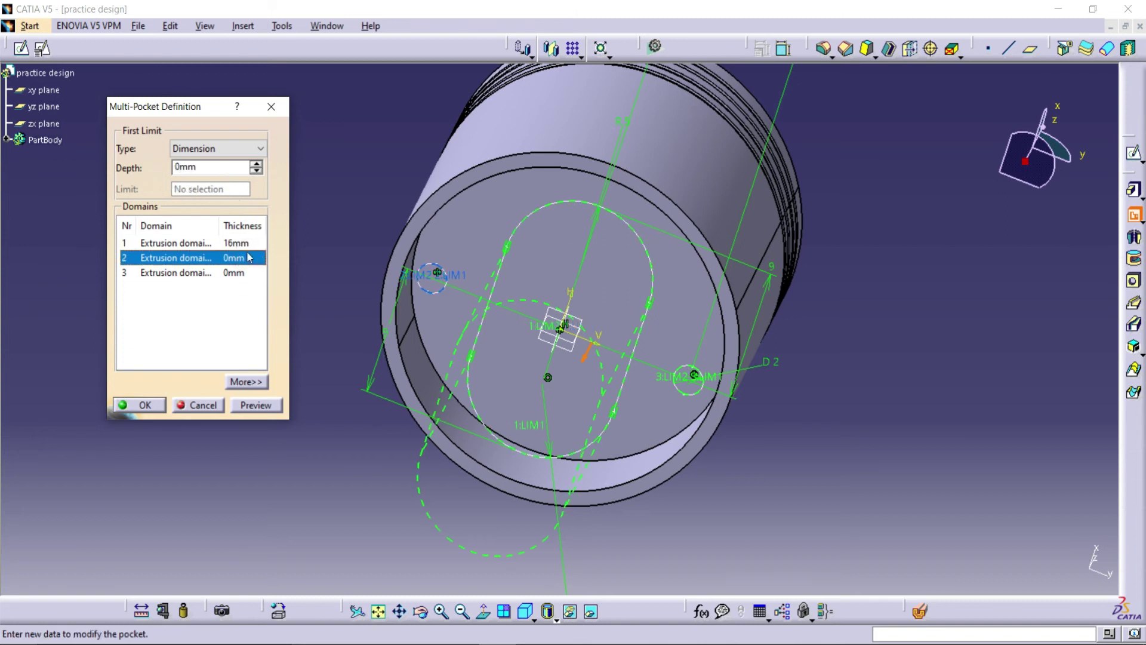
text(11)
click(235, 272)
text(11)
Reverse the pocket direction so it cuts into the piston, then create Multipocket.1.
click(246, 405)
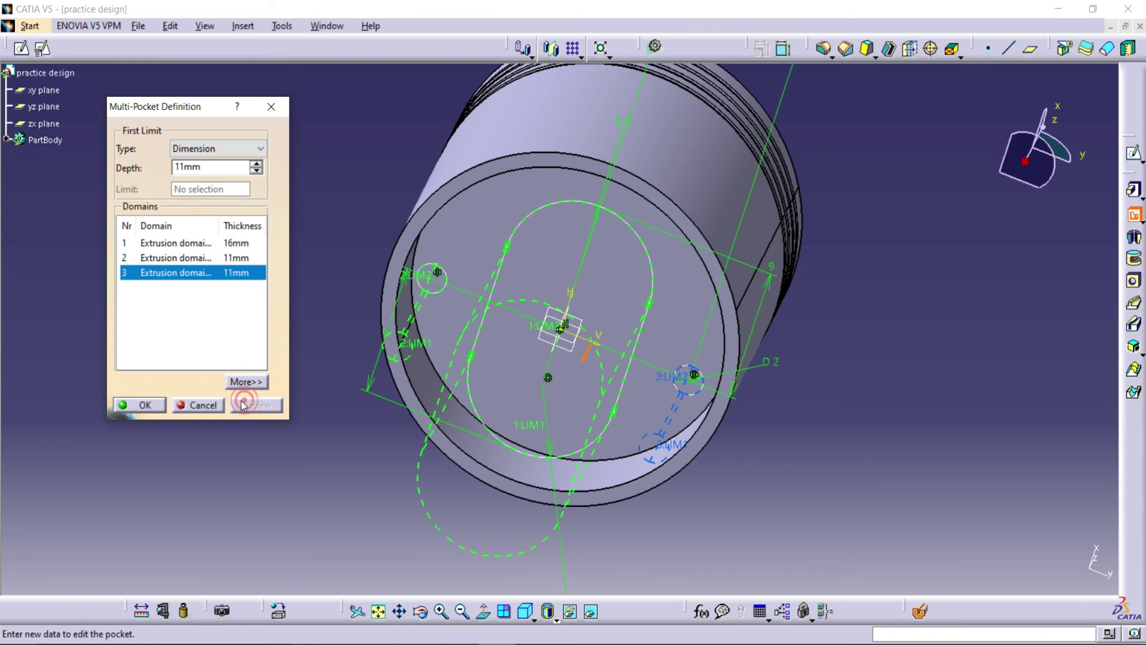
click(246, 382)
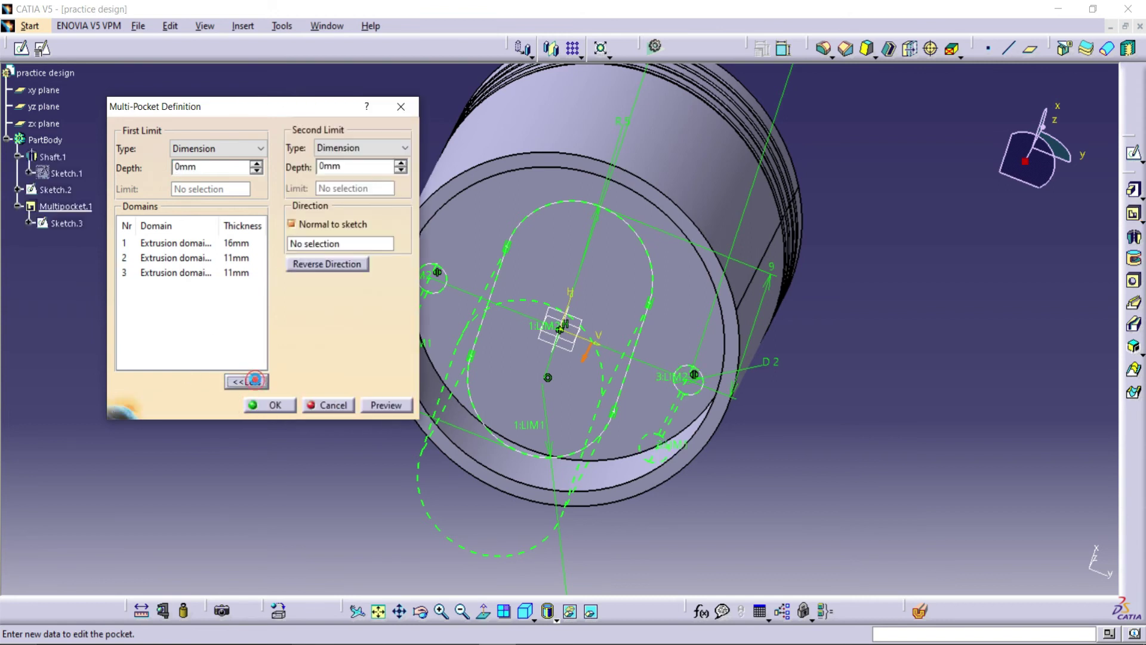
click(337, 268)
click(399, 406)
click(263, 406)
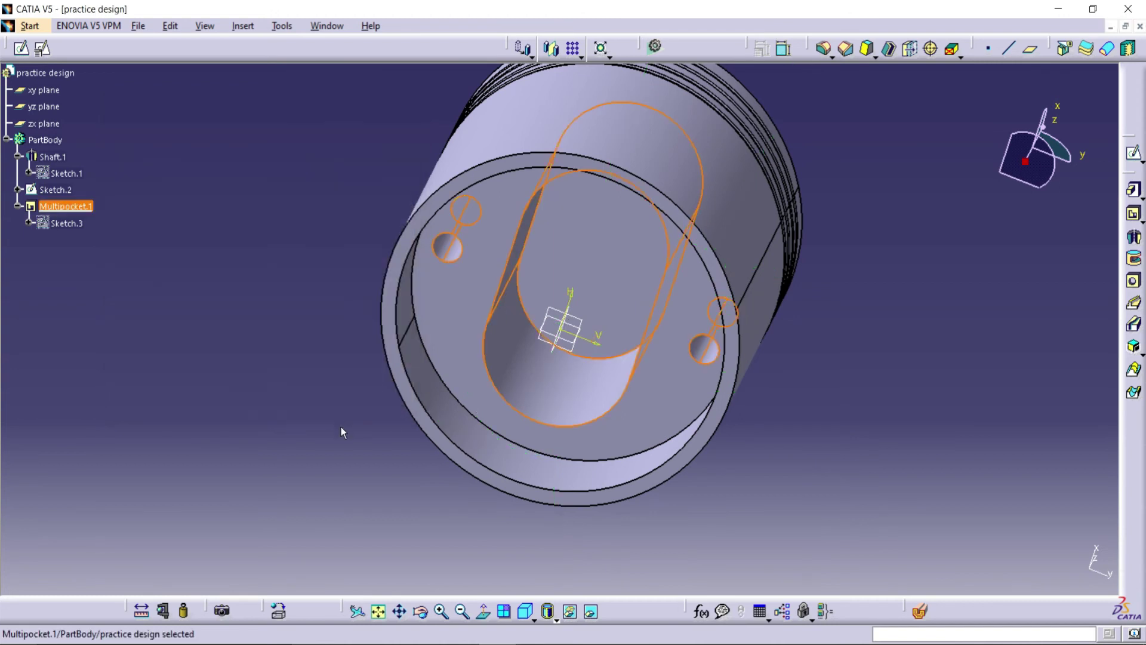
middle_drag(458, 566, 762, 323)
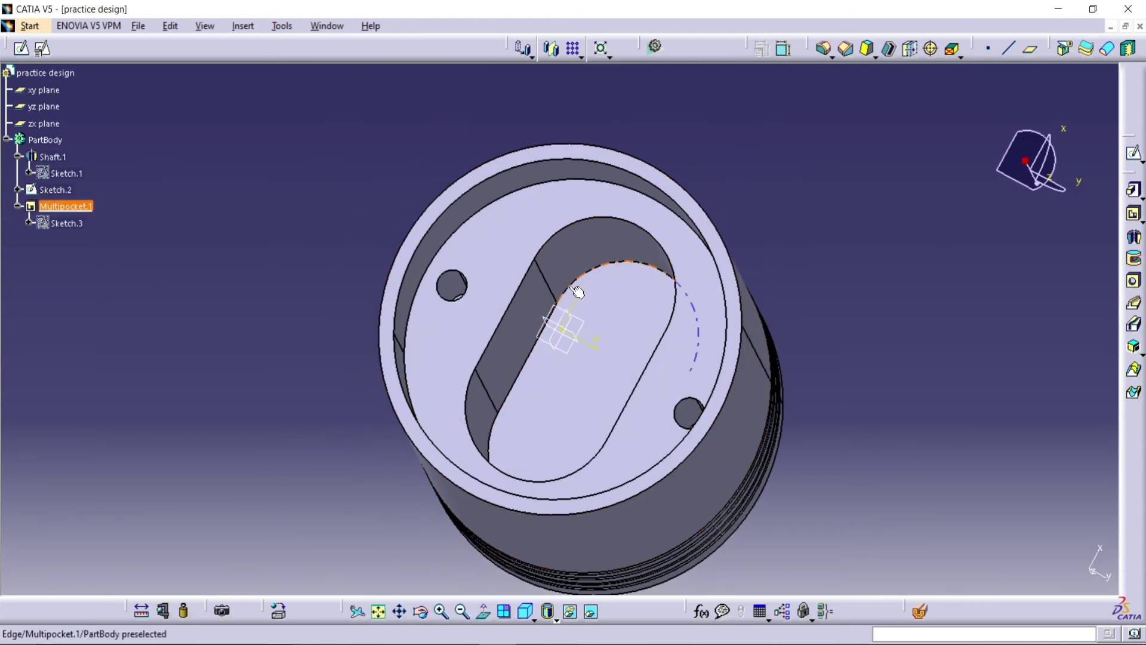
Fillet the slot's floor edge with a 1 mm radius.
click(556, 384)
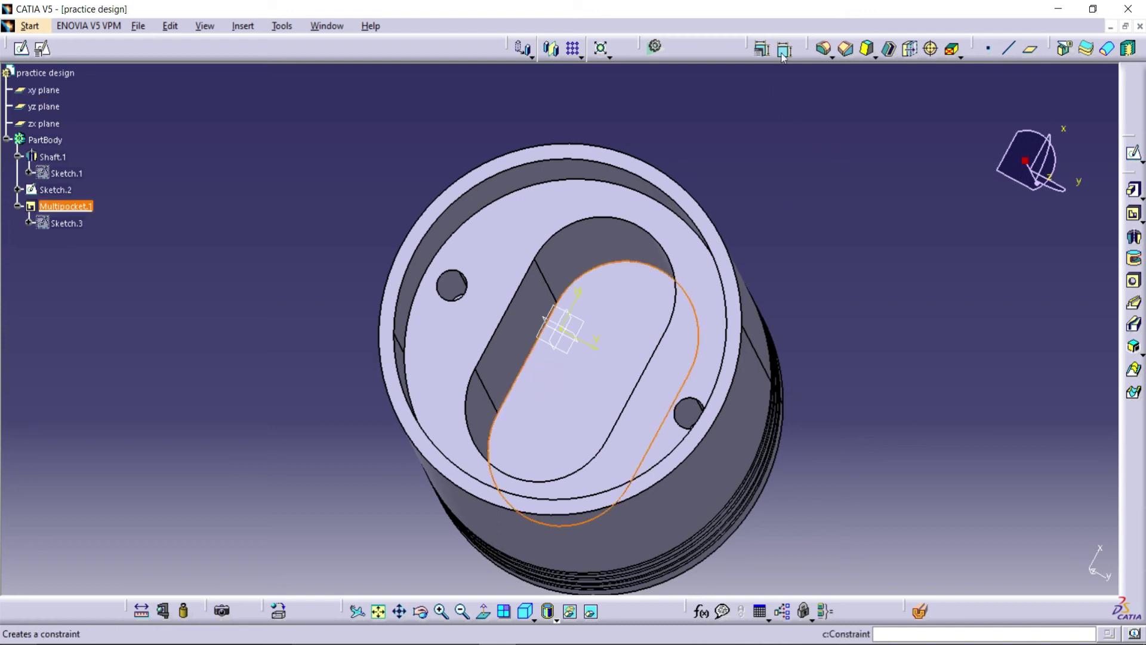
click(824, 49)
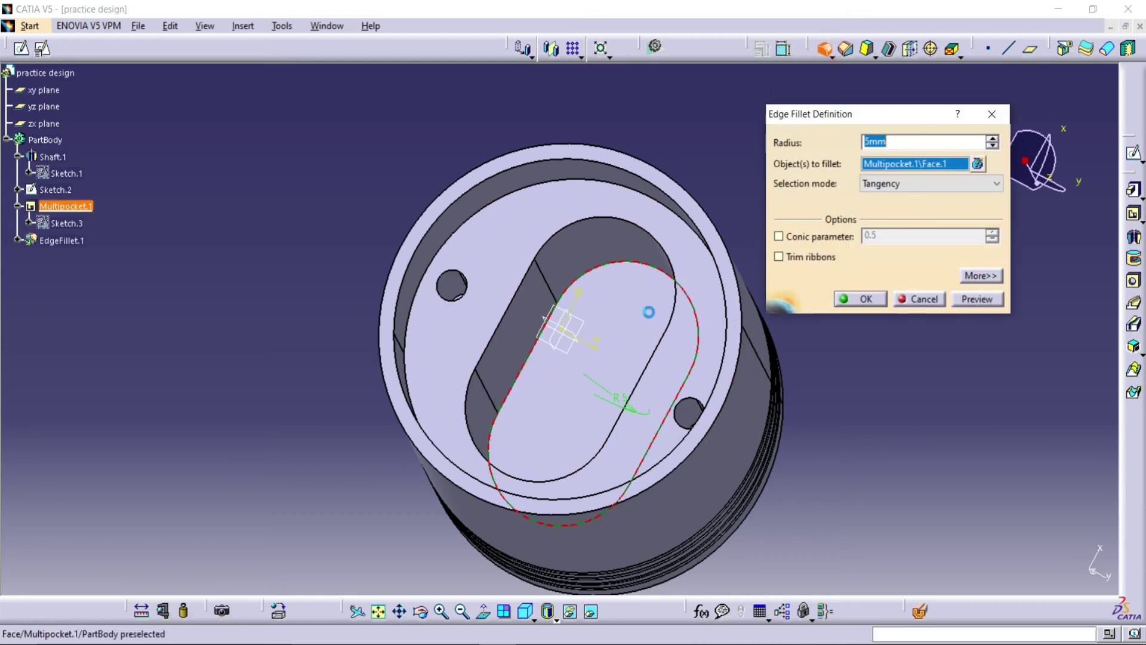
text(1)
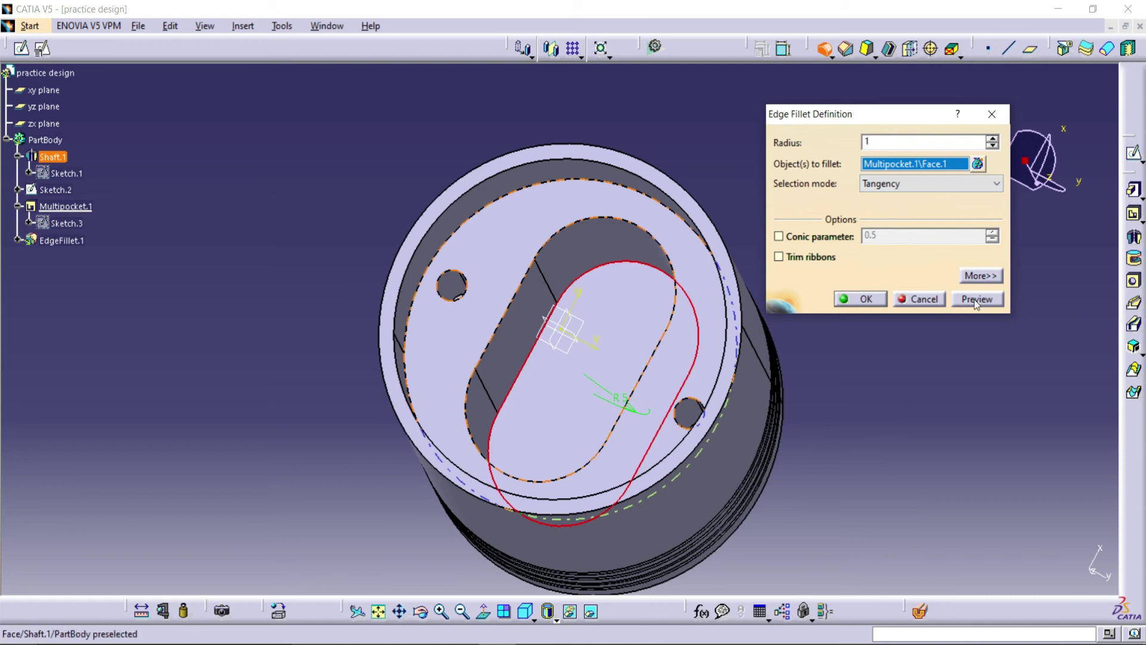
click(975, 299)
click(869, 300)
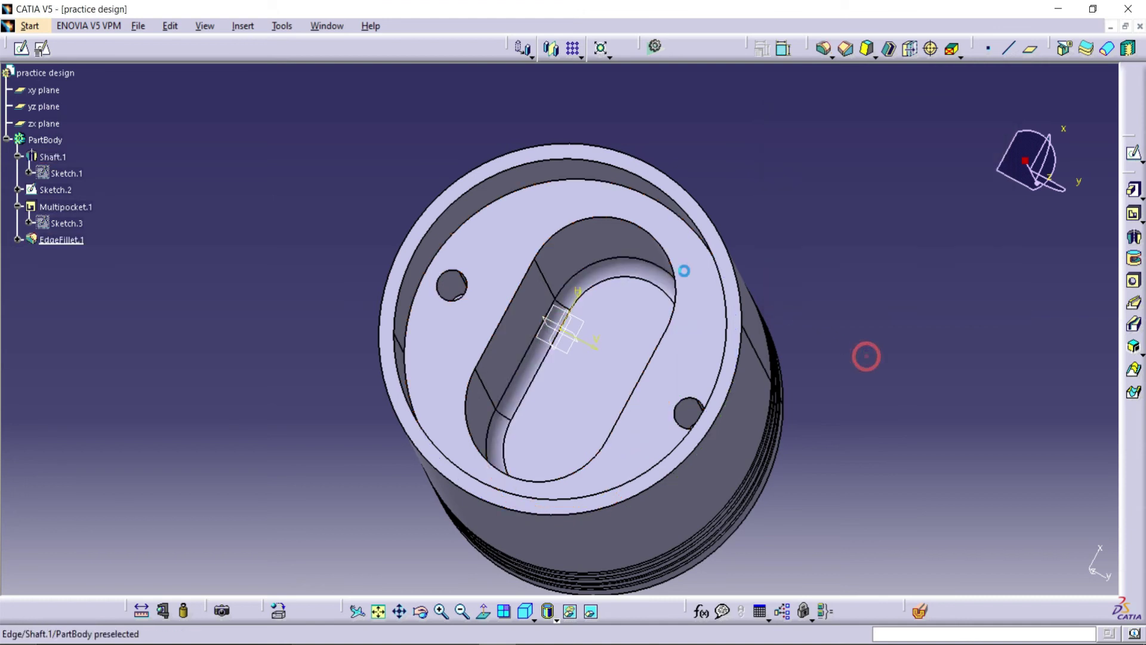
Fillet the slot's top arc, straight and bottom arc rim edges at 1 mm.
click(656, 242)
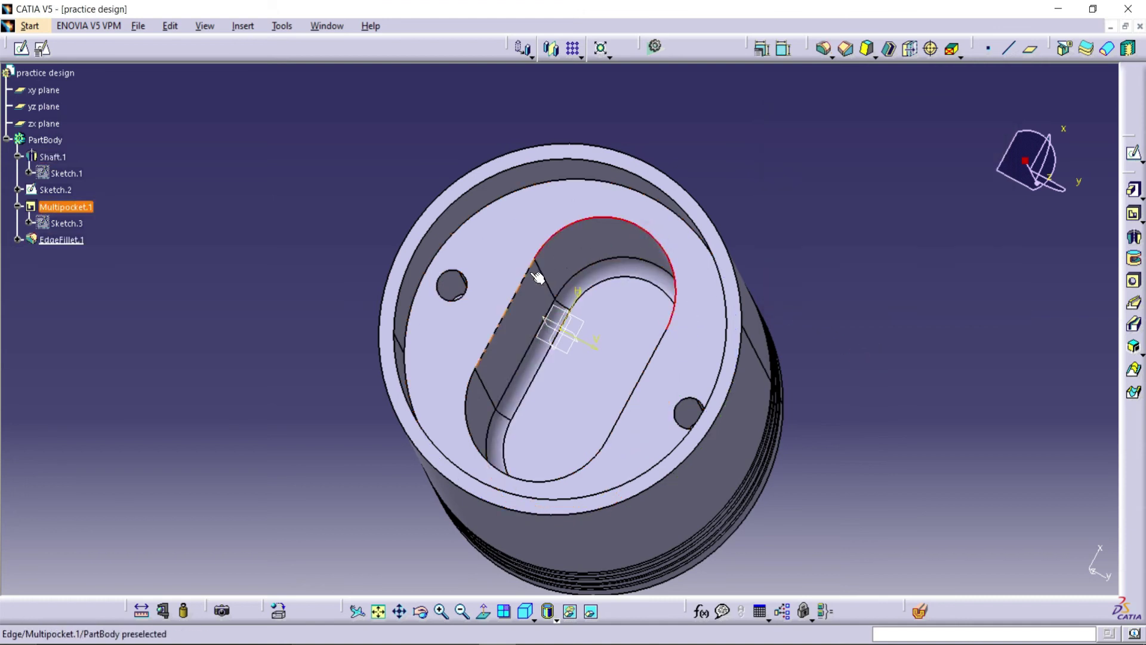
click(834, 226)
click(566, 225)
click(648, 361)
click(579, 473)
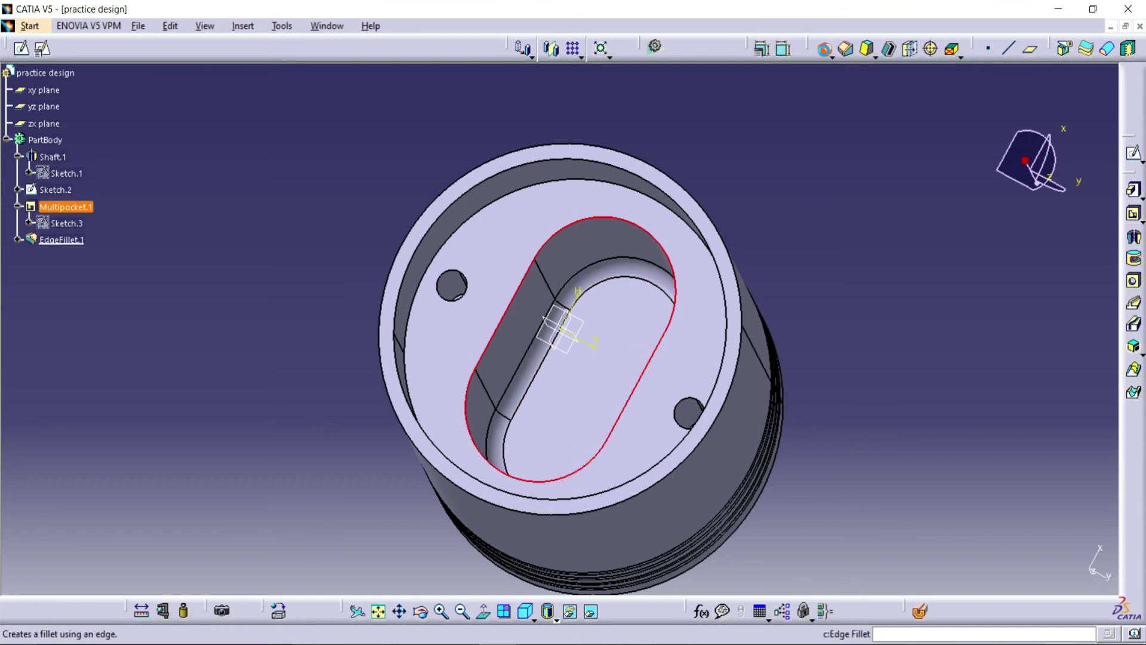
click(825, 49)
click(971, 298)
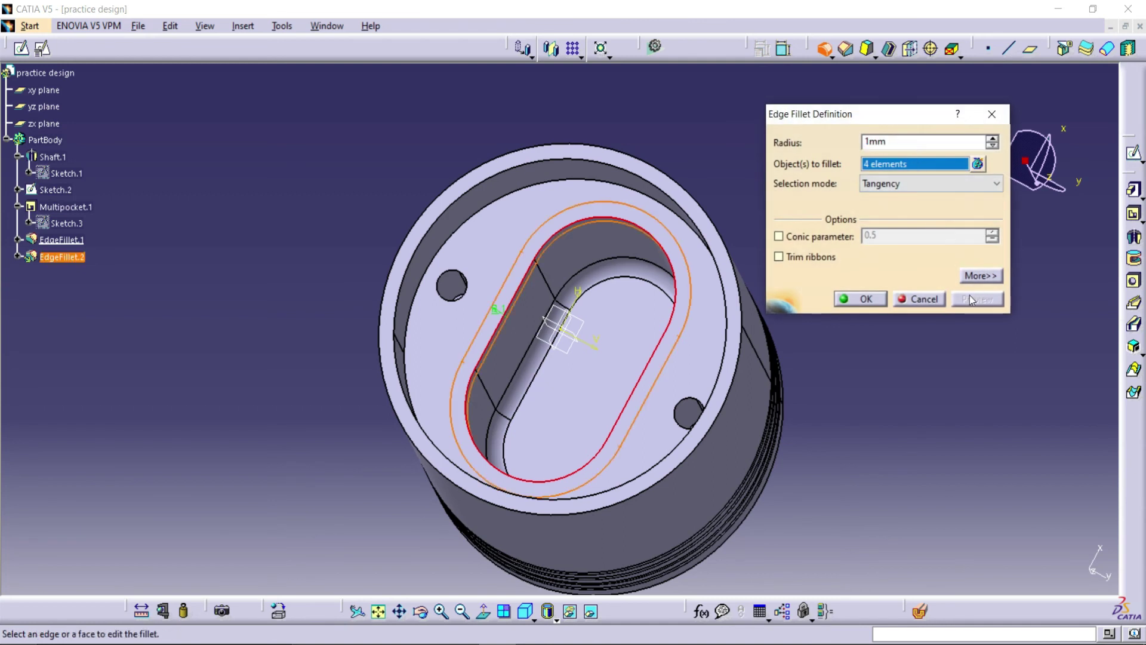
click(845, 302)
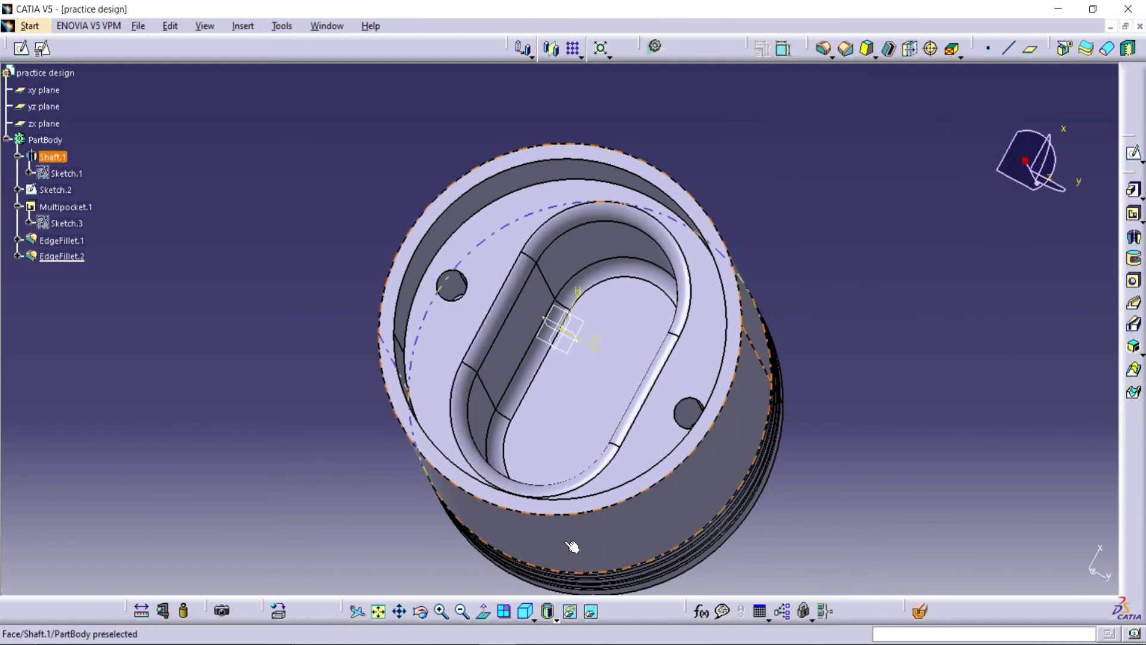
Open a new sketch on the zx plane showing the whole piston side.
click(462, 615)
middle_drag(464, 392, 576, 343)
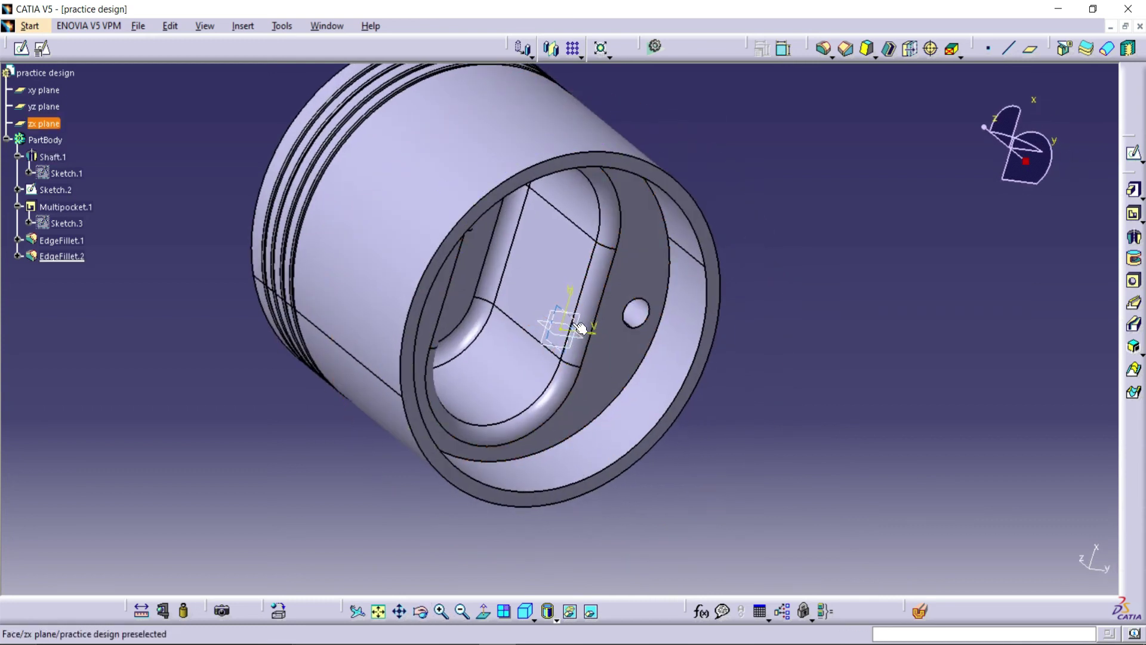
click(575, 322)
click(1133, 154)
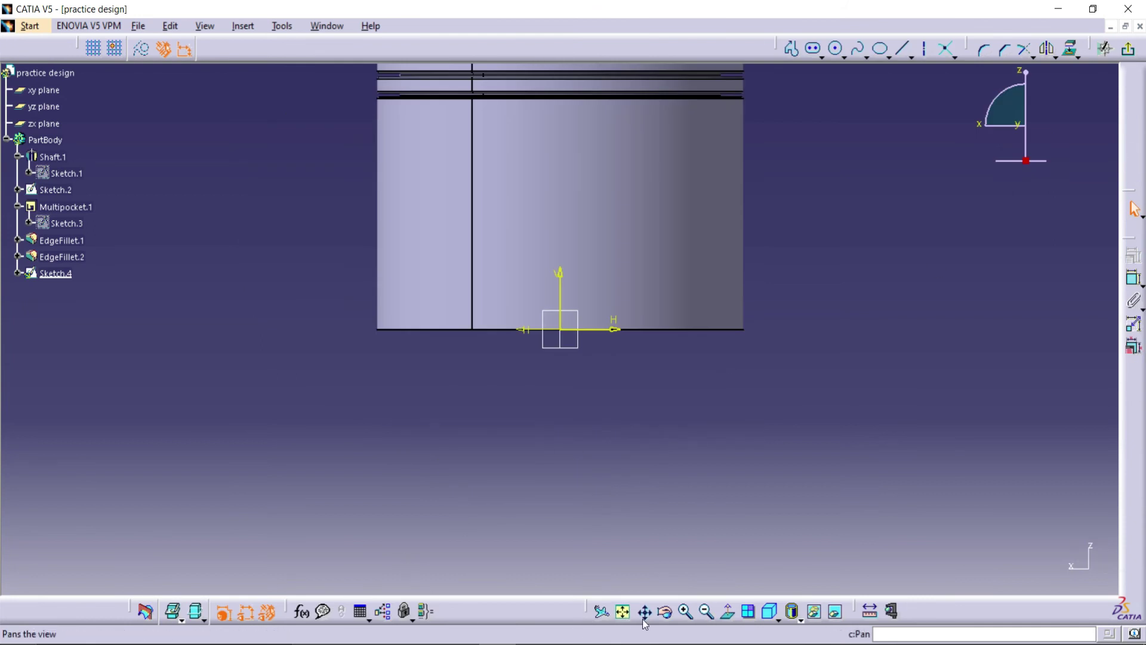
middle_drag(627, 460, 644, 601)
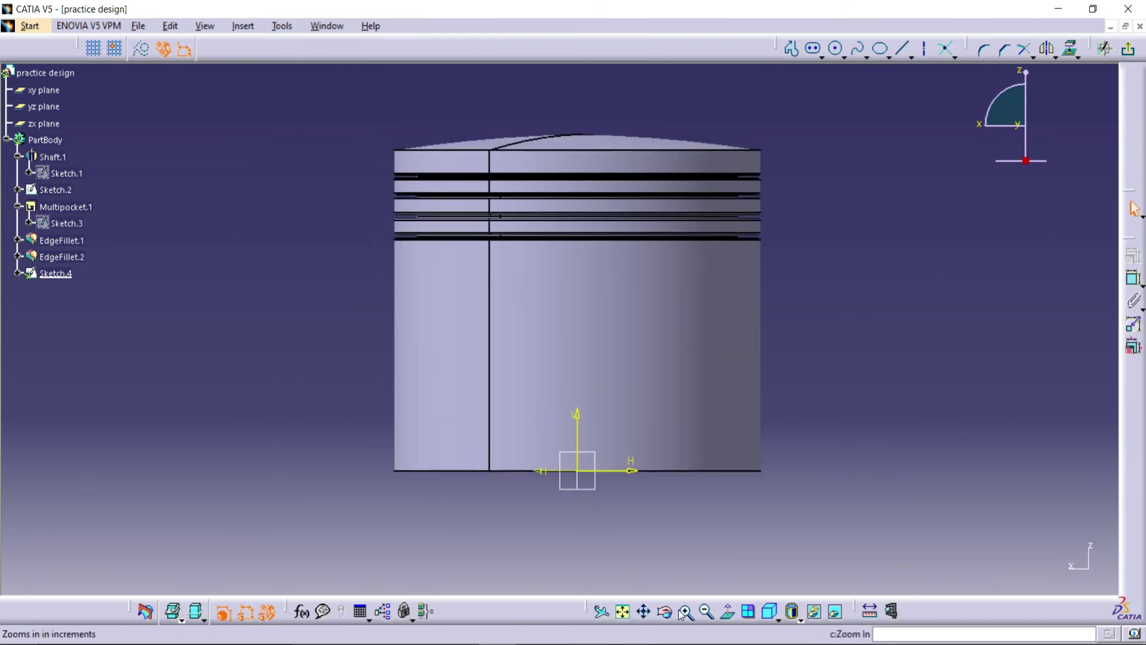
Draw a circle above the origin and set its diameter to 5 mm.
click(838, 50)
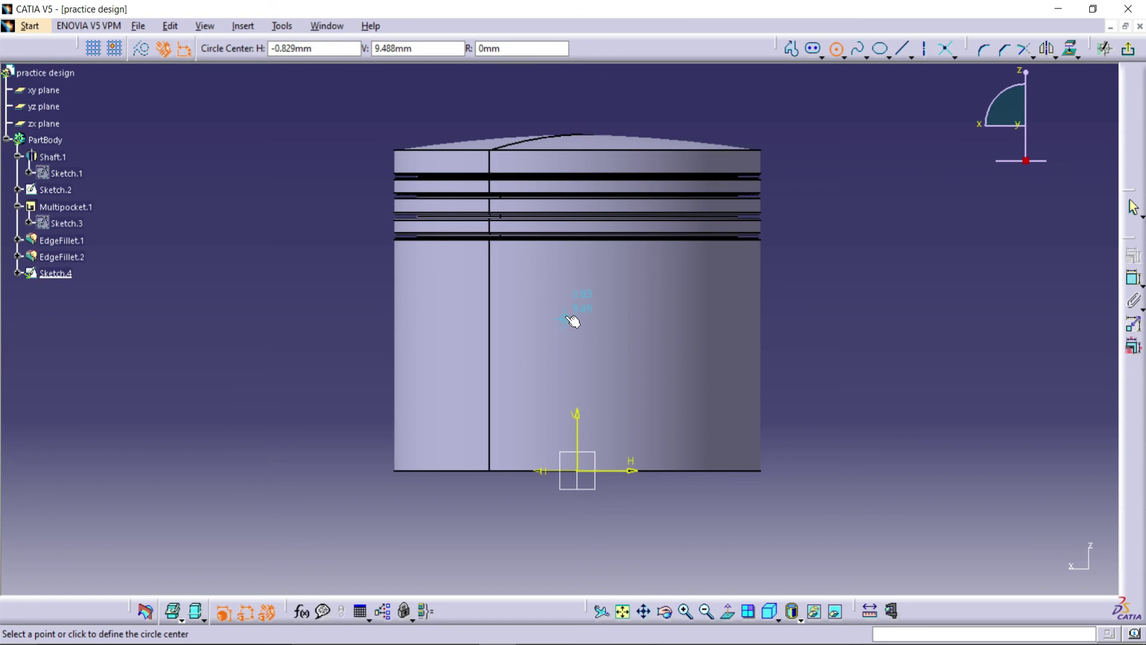
click(583, 305)
click(594, 352)
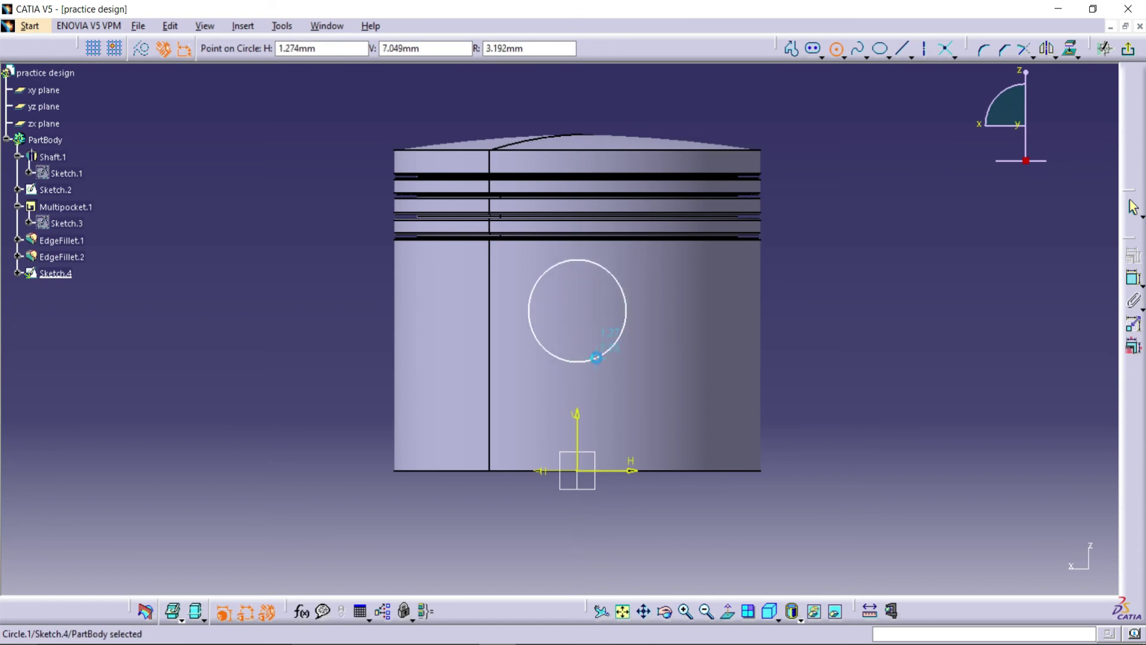
click(1134, 278)
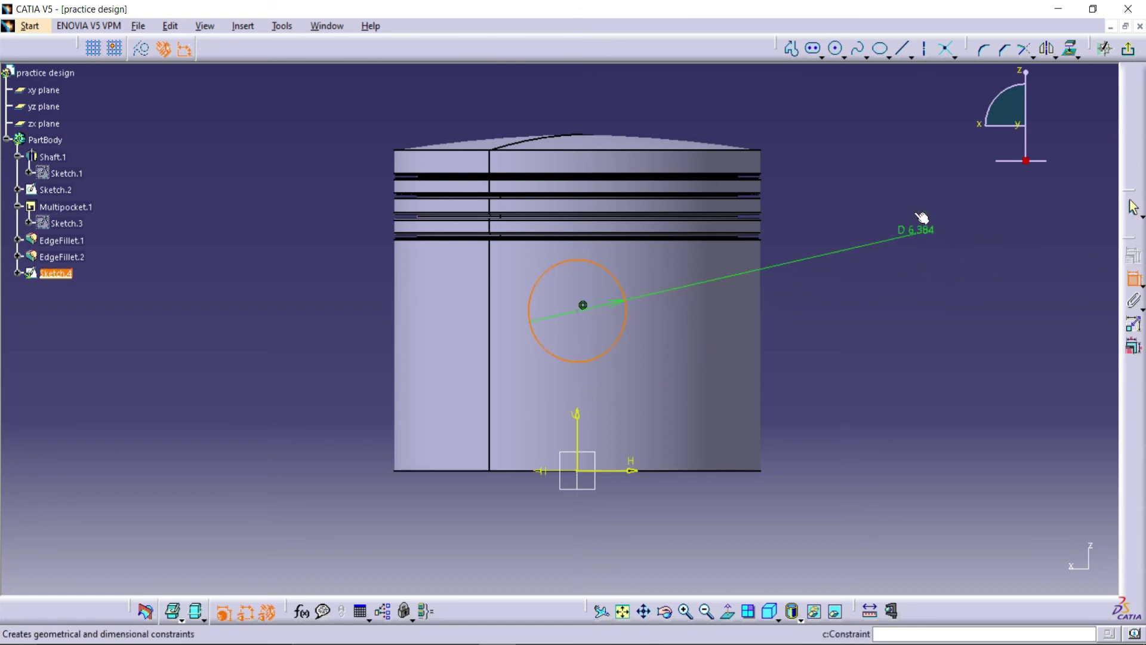
click(904, 169)
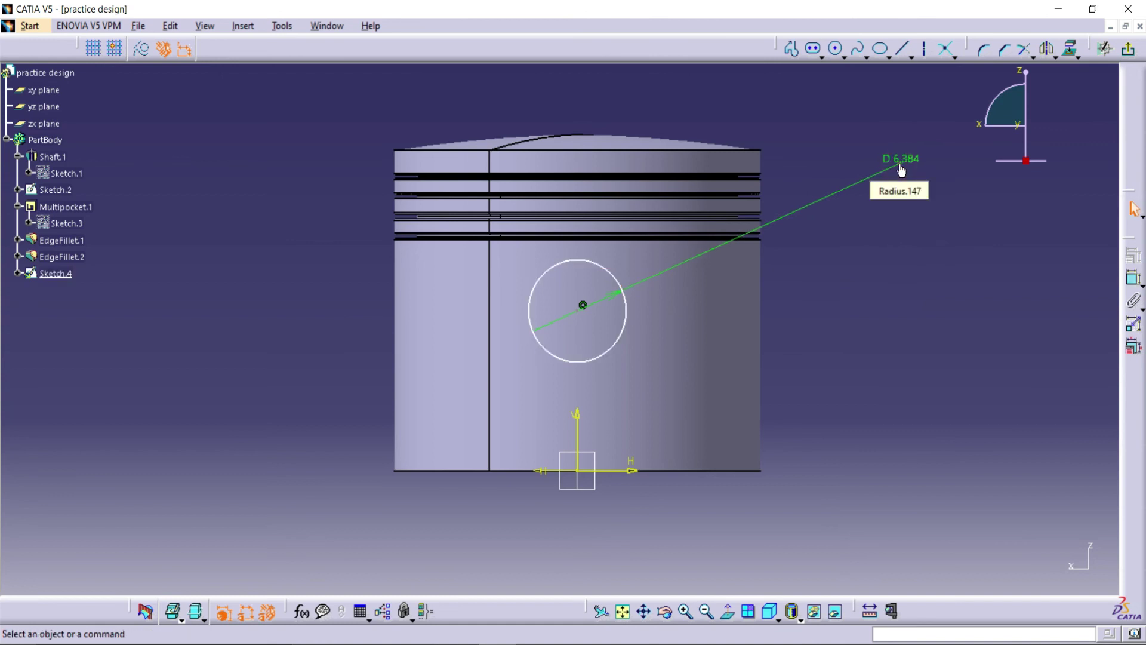
double_click(902, 170)
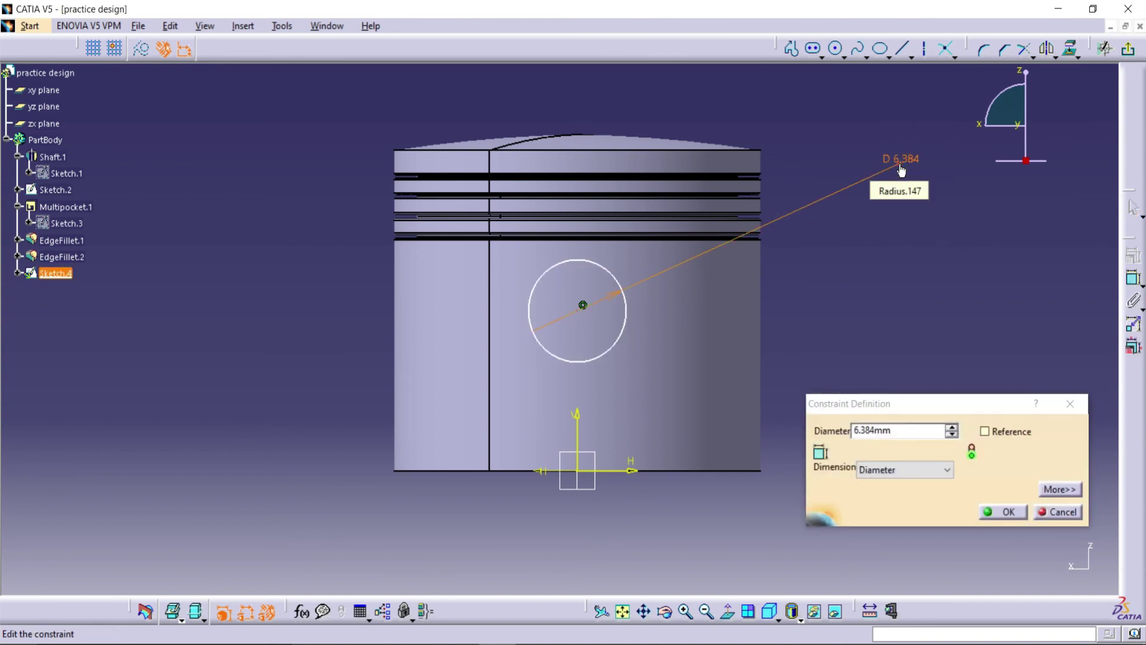
click(901, 428)
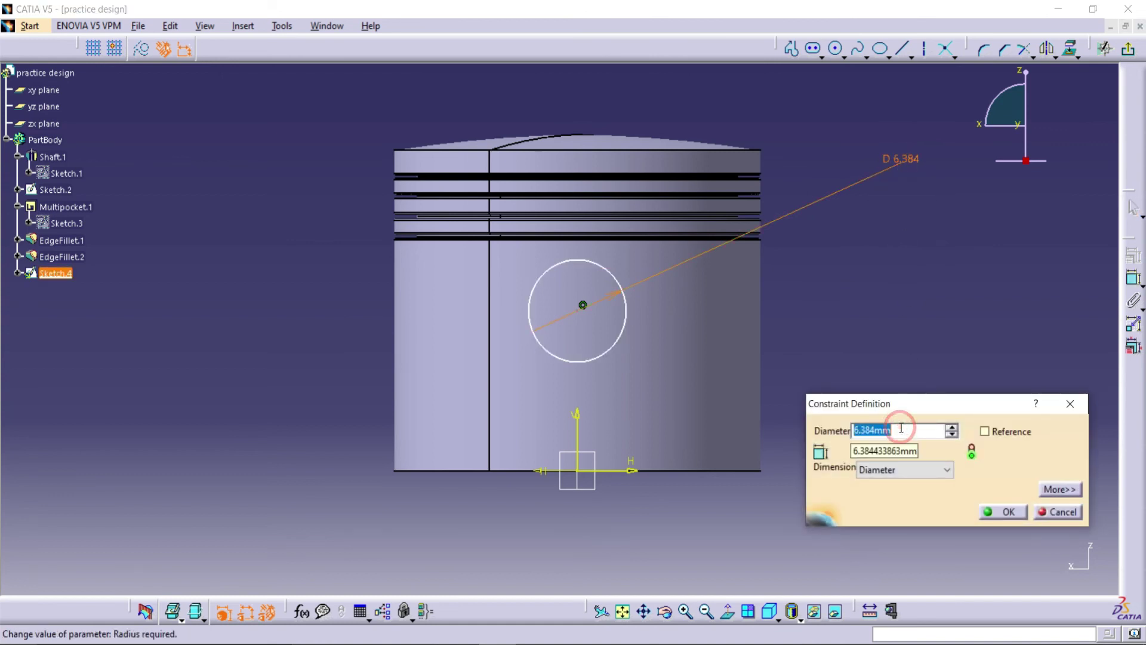
text(5)
click(1008, 512)
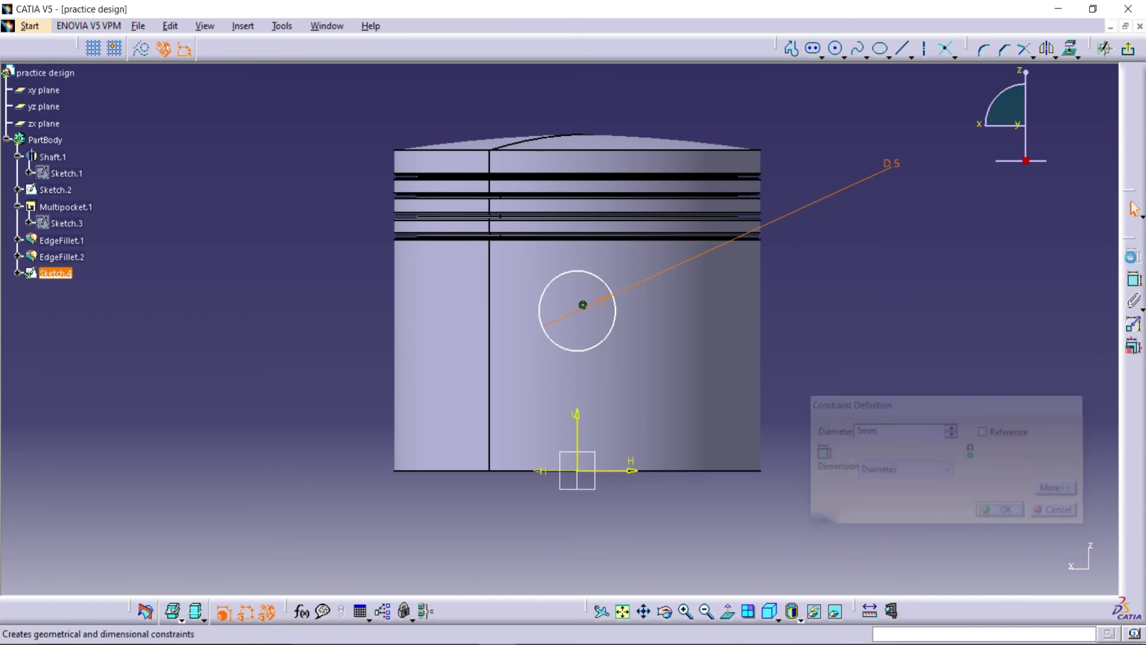
Set the circle centre's height above the horizontal axis to 10 mm.
click(1134, 281)
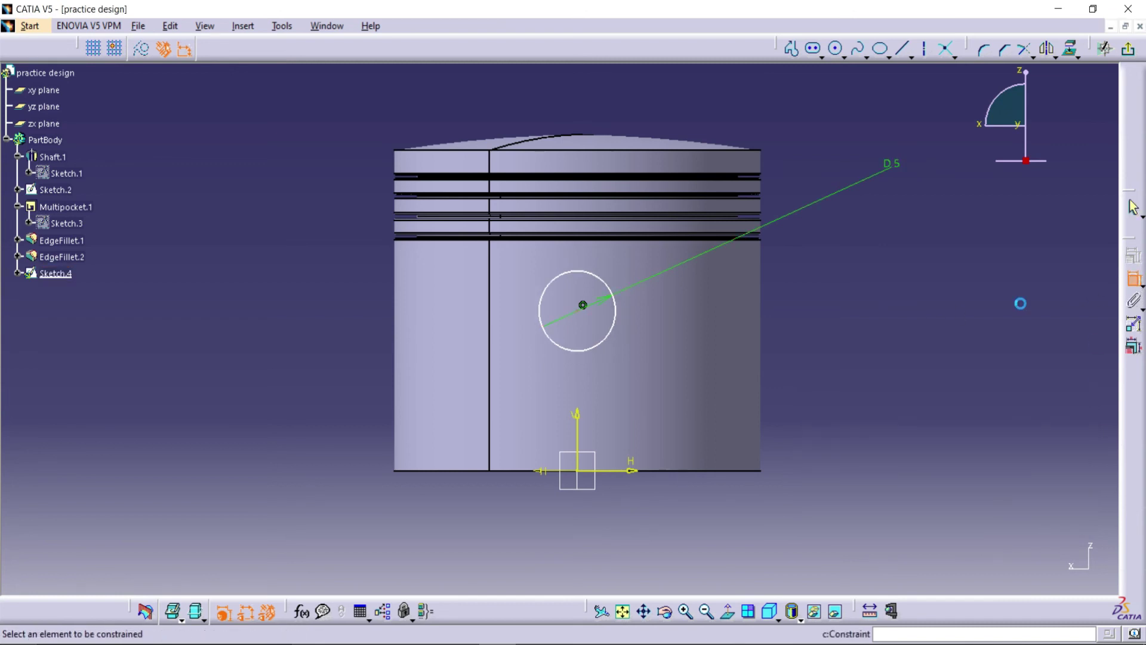
click(598, 313)
click(583, 310)
click(628, 470)
click(851, 351)
double_click(851, 351)
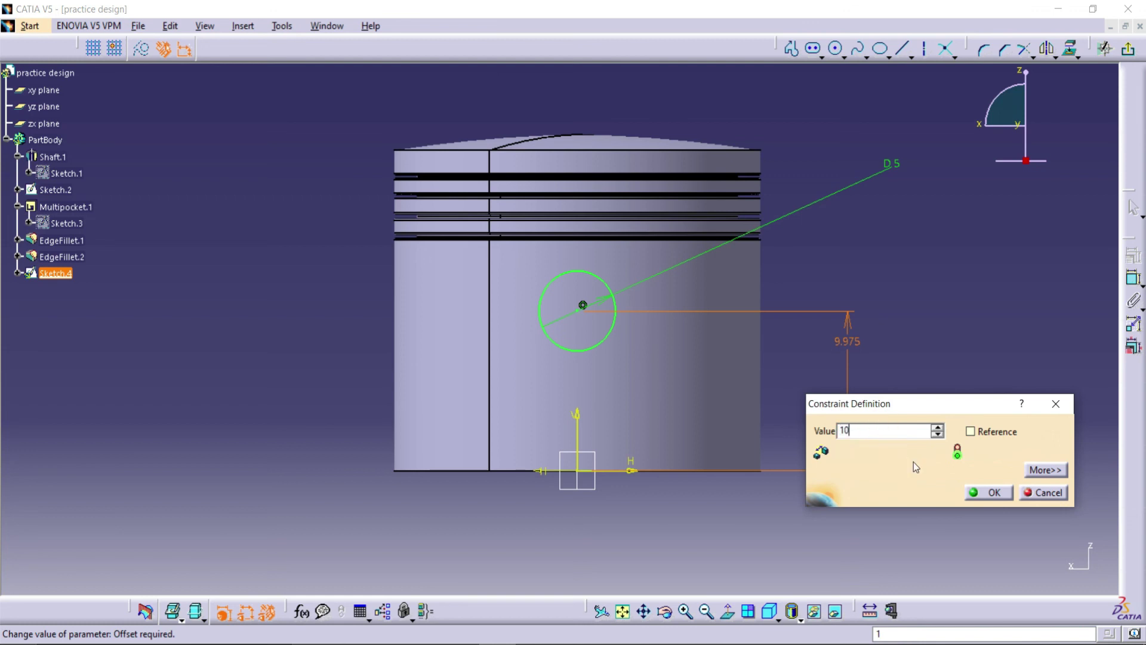
click(989, 492)
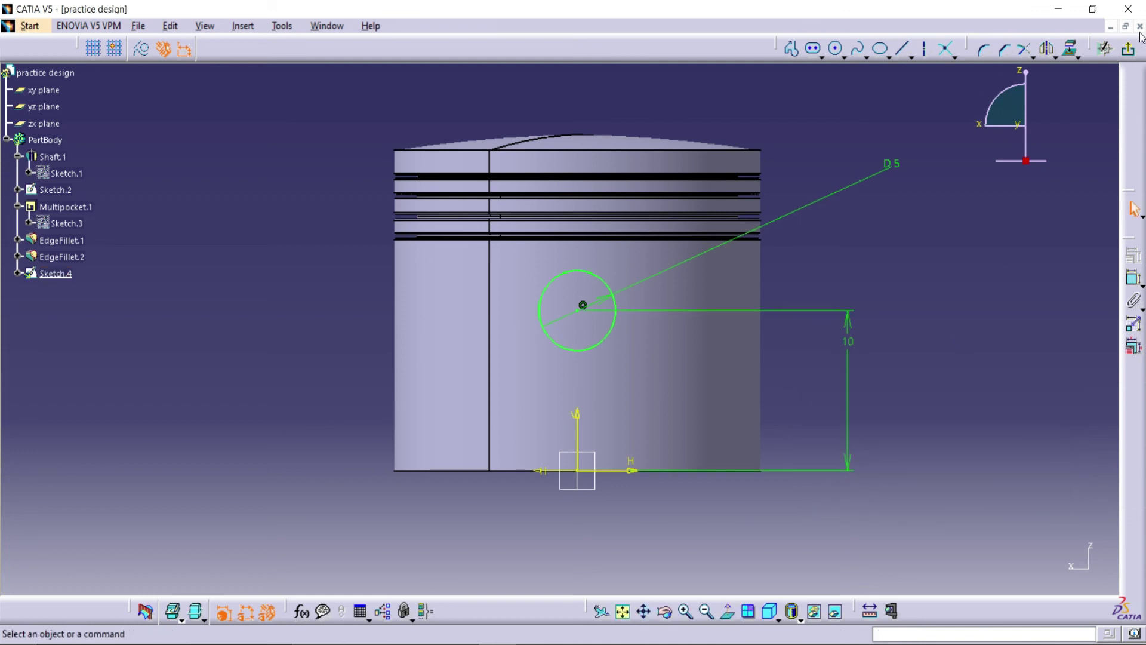
Pocket the 5 mm circle 20 mm with mirrored extent to cut the pin hole through both walls.
click(1105, 48)
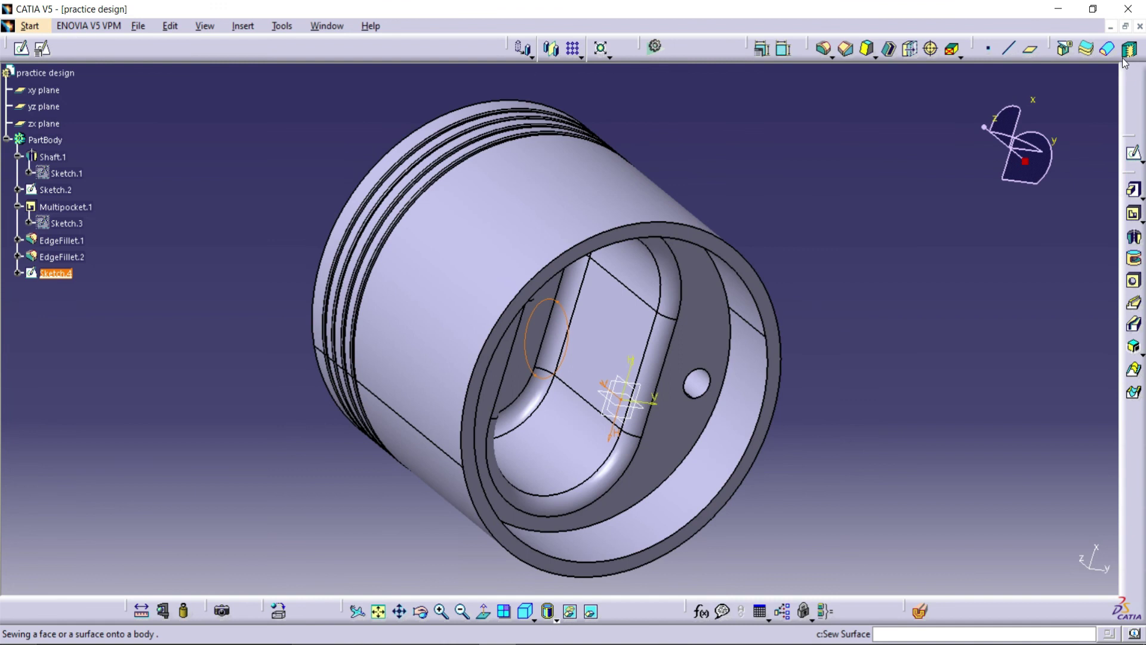
click(1141, 223)
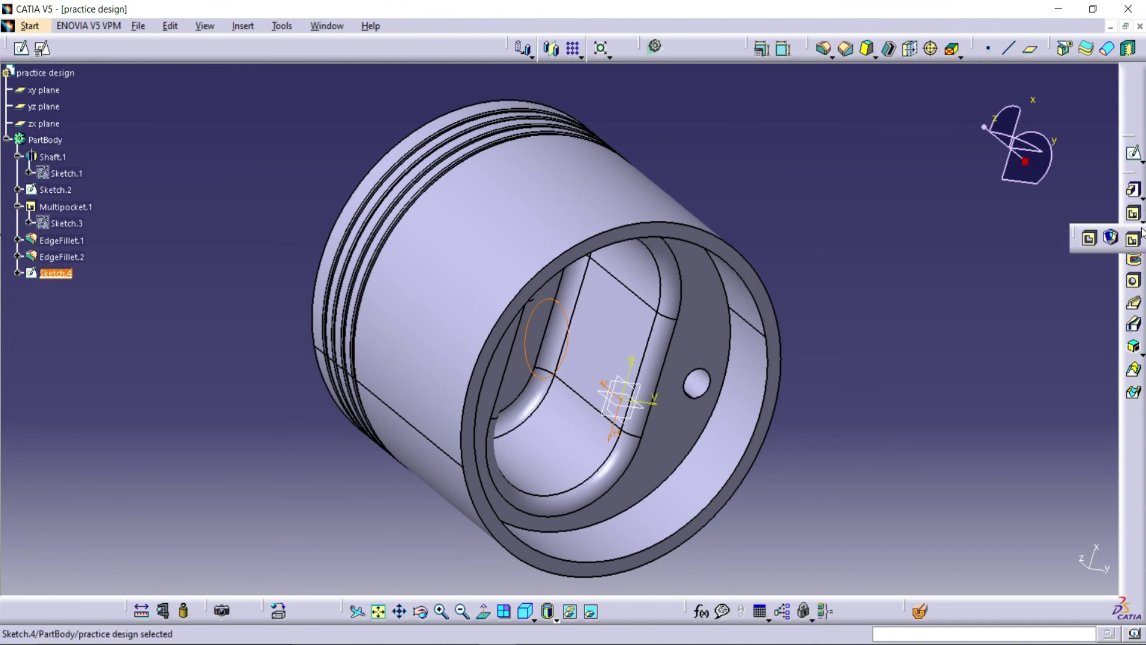
click(1089, 238)
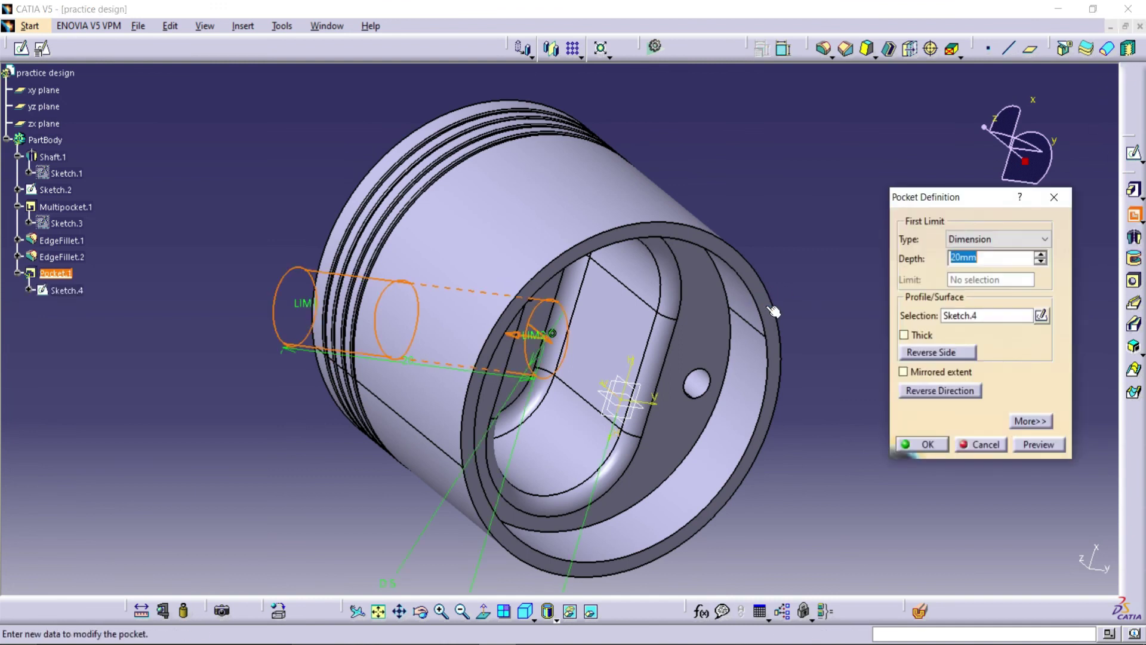
click(979, 239)
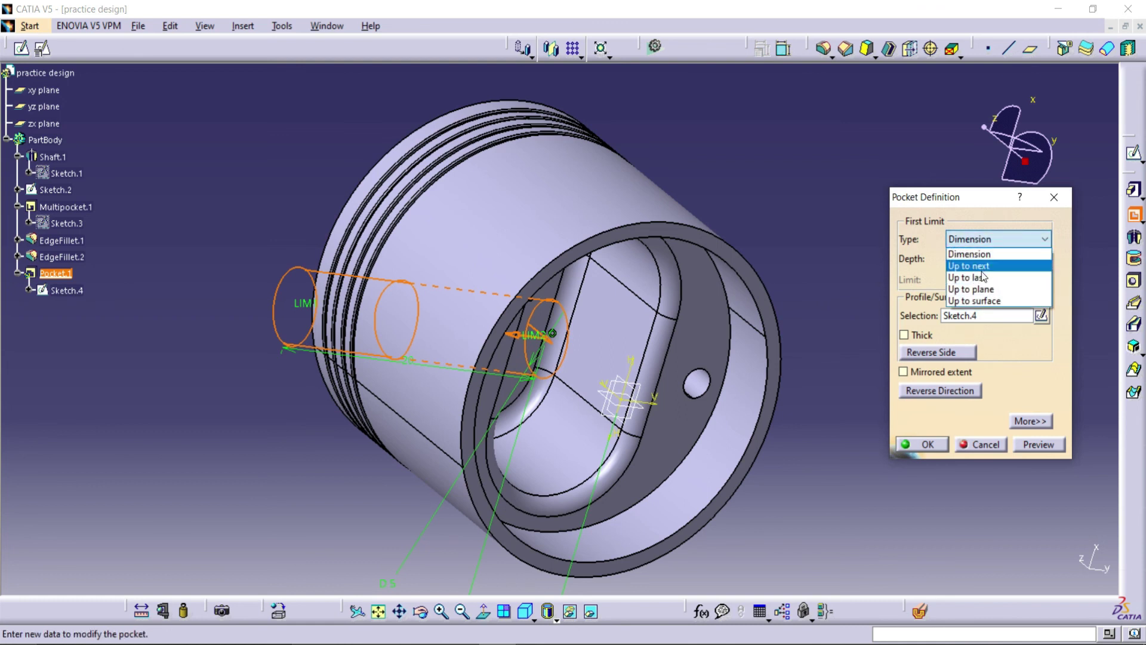
click(982, 268)
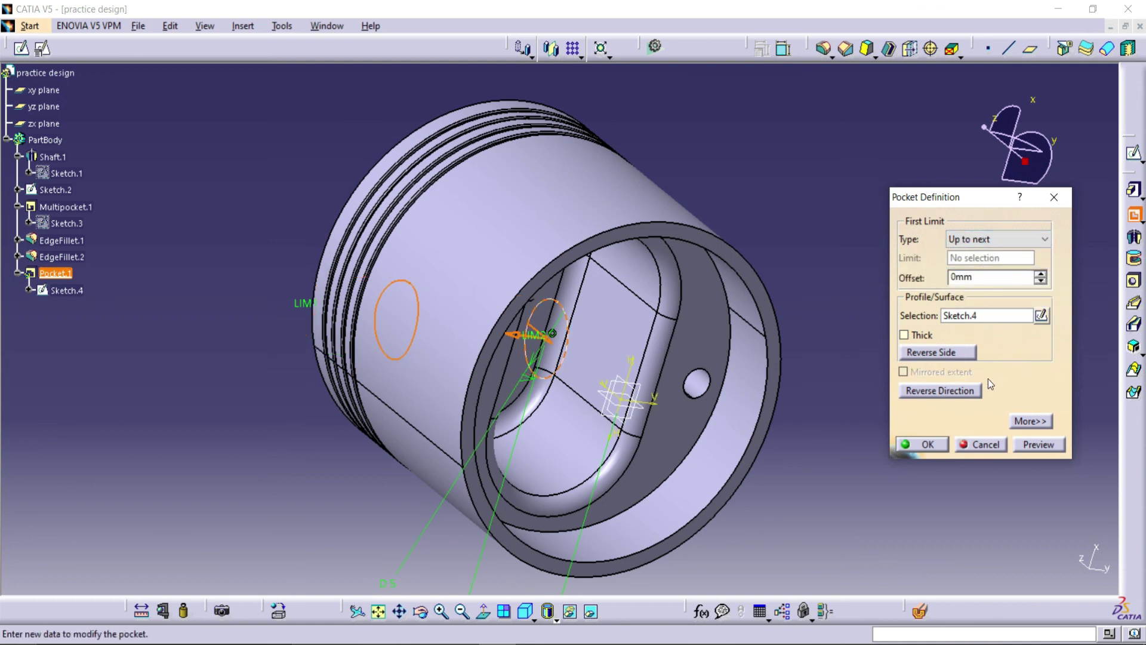
click(963, 373)
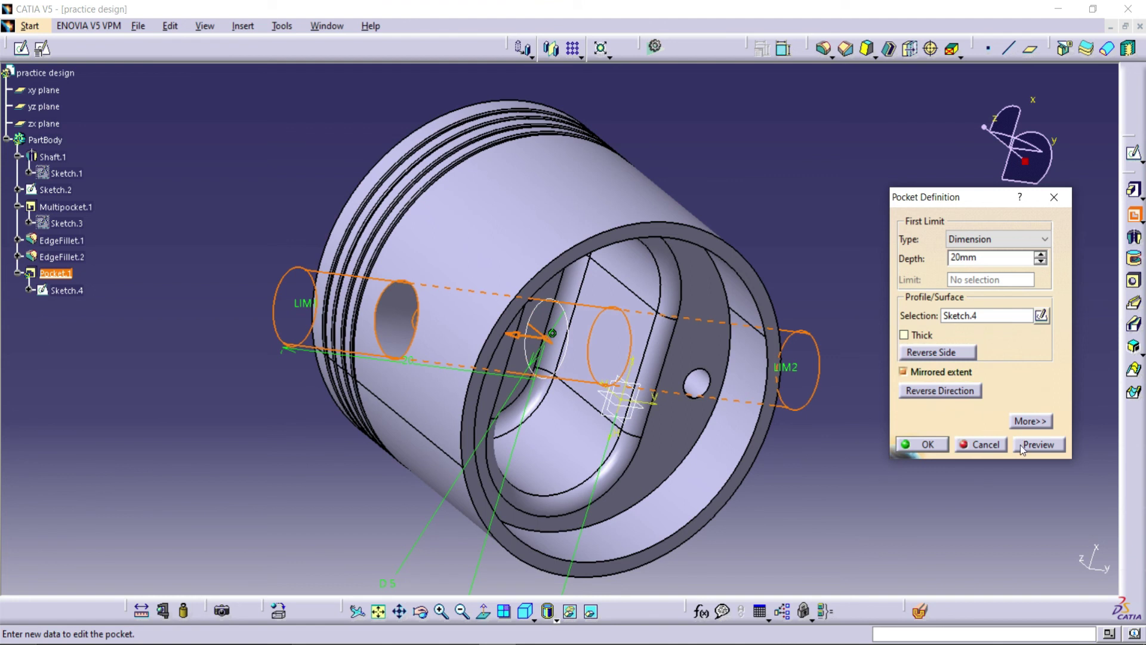
click(1020, 445)
click(924, 444)
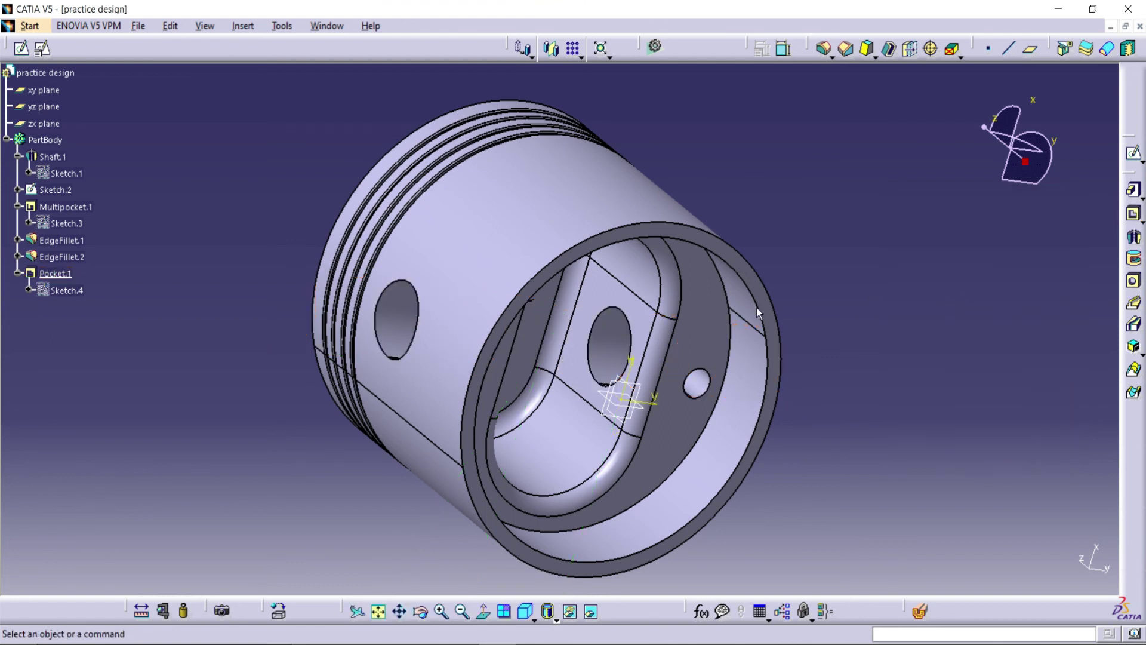
click(421, 612)
drag(597, 358, 818, 155)
click(846, 48)
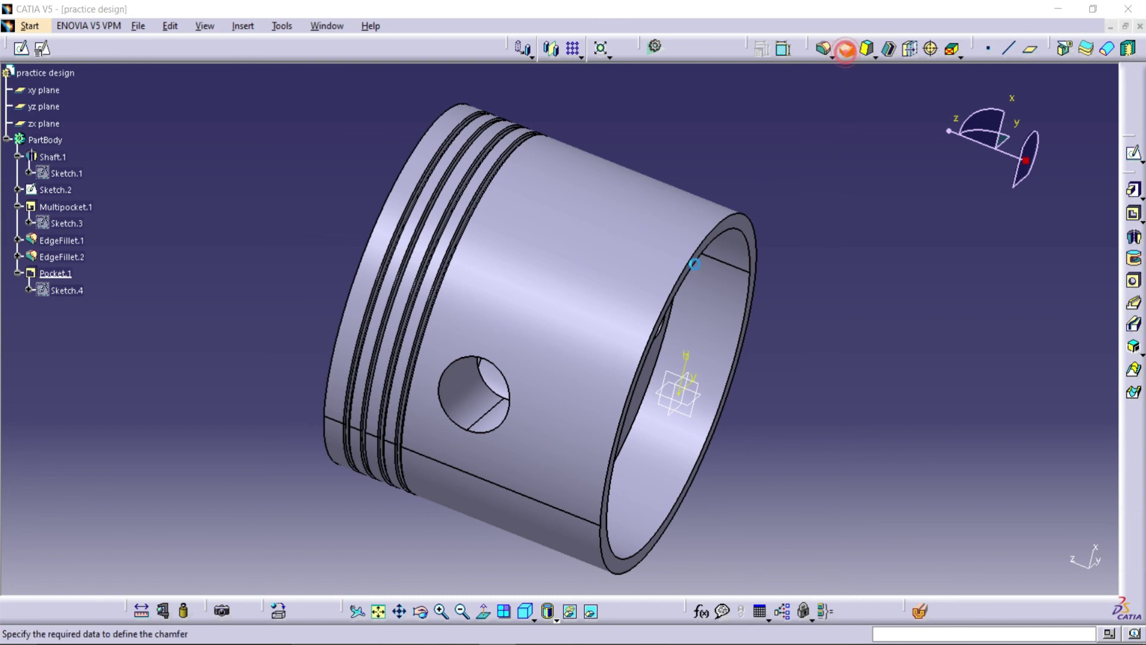
Chamfer the near pin hole's outer and inner edges at 0.5 mm × 45°.
click(459, 357)
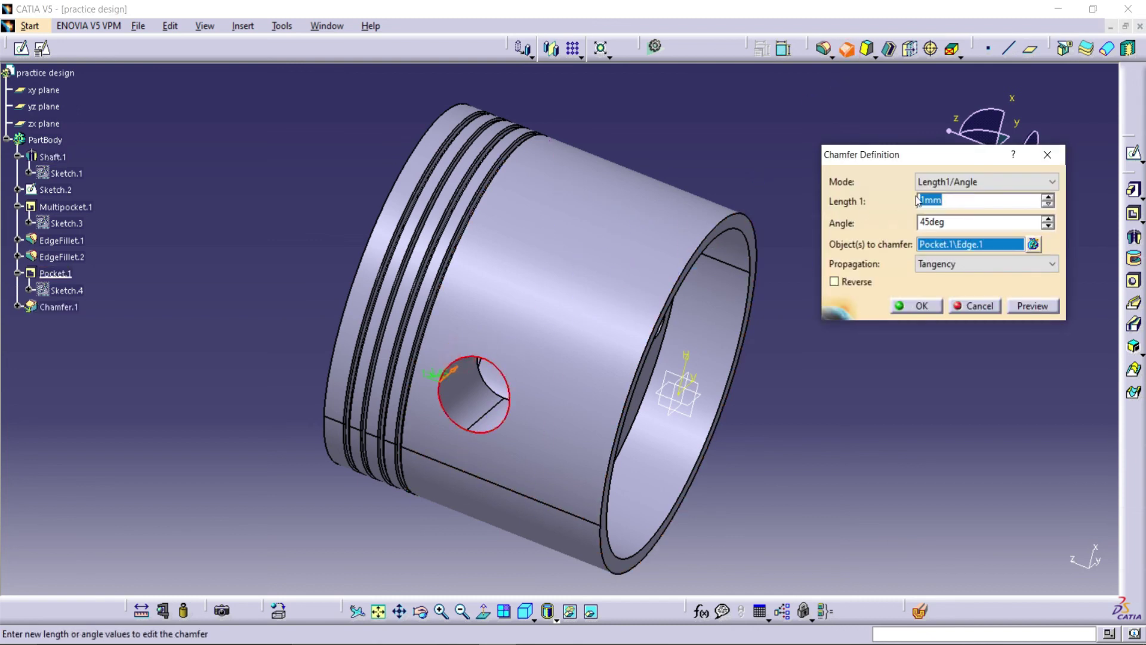
key(Return)
click(916, 305)
click(842, 436)
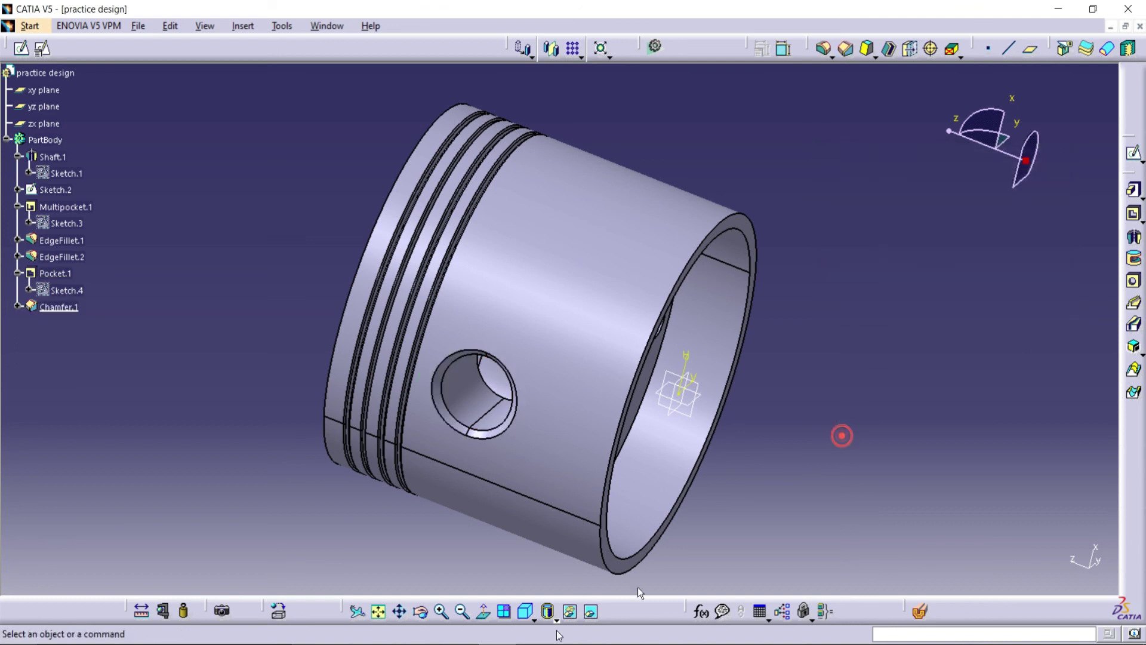
middle_drag(513, 382, 557, 293)
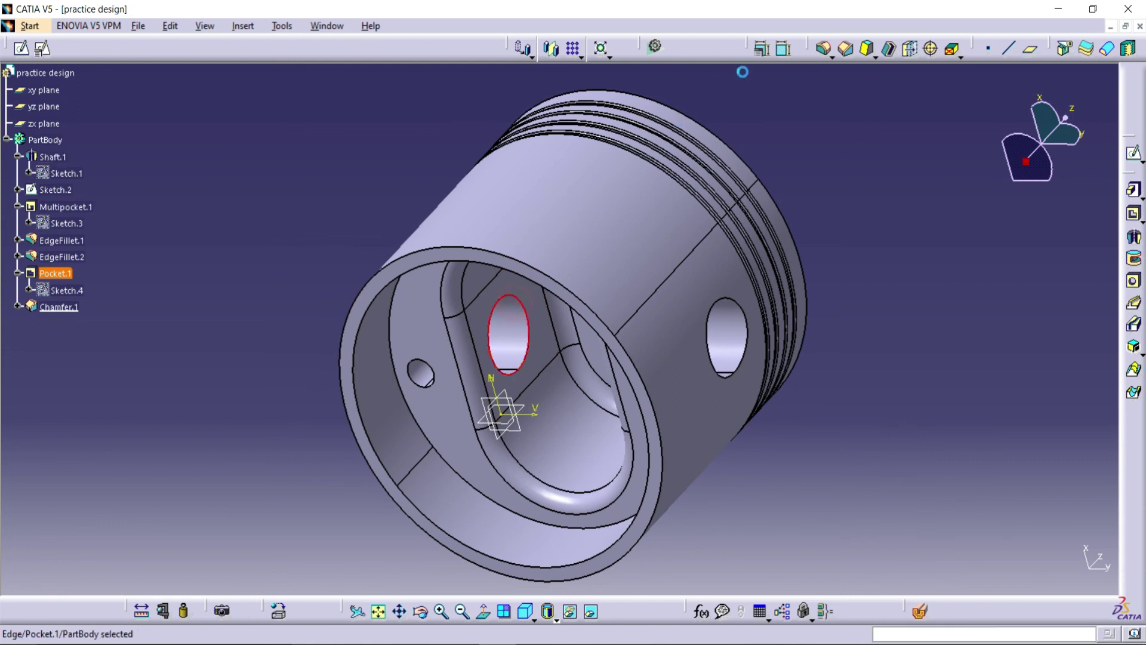
click(846, 48)
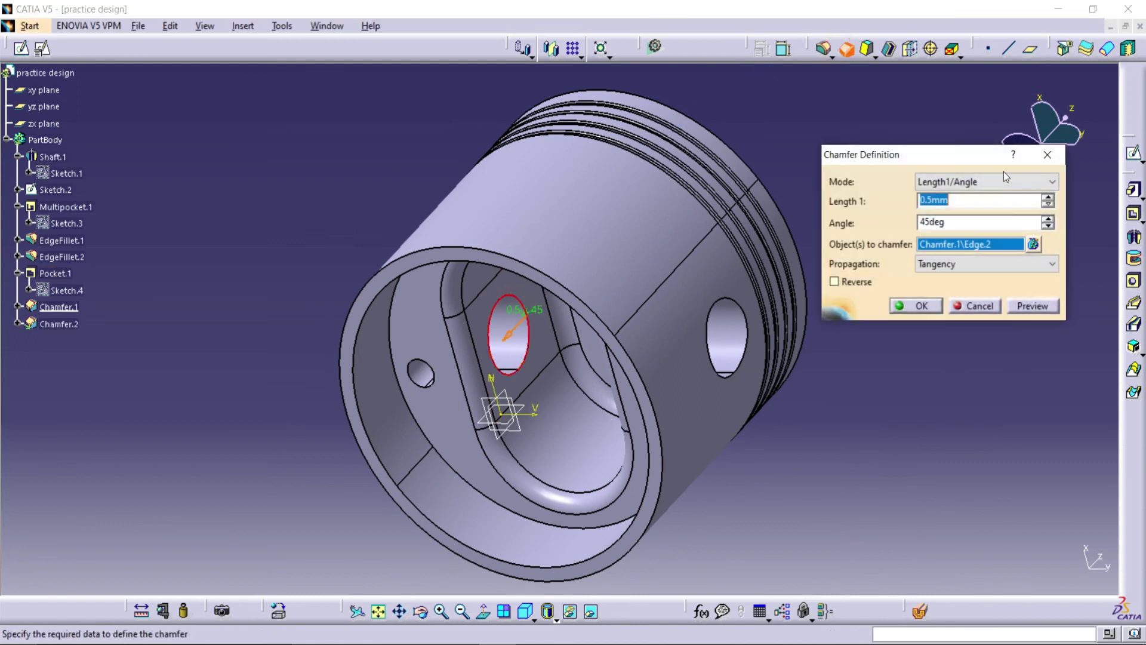
click(917, 306)
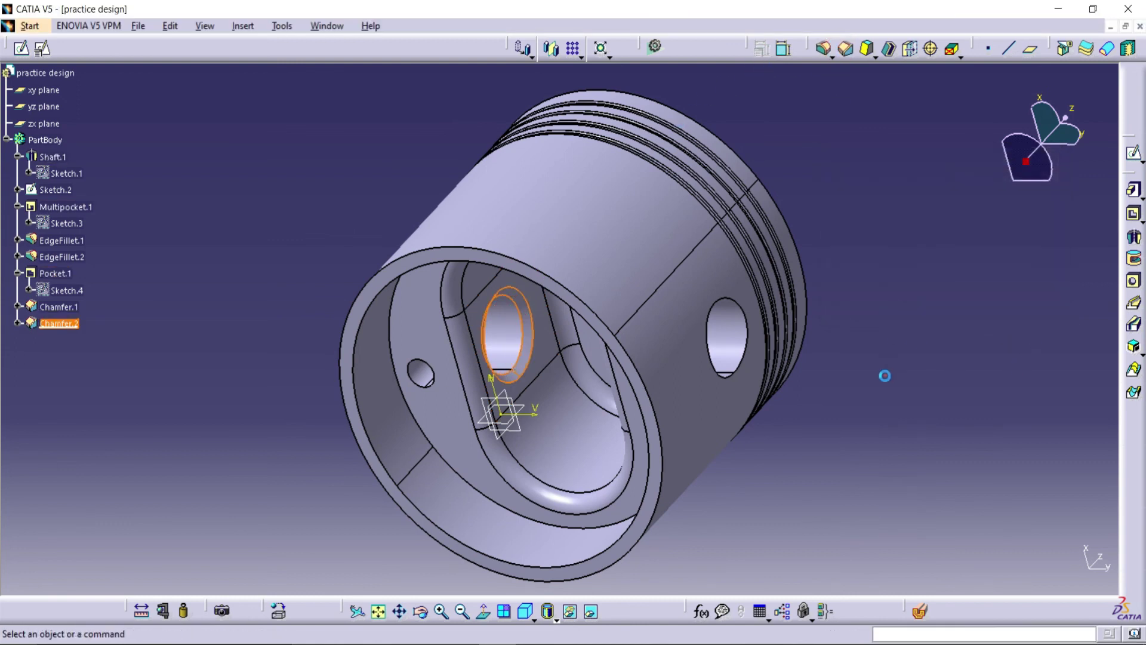
Chamfer the opposite pin hole's outer and inner edges at 0.5 mm × 45°.
click(733, 299)
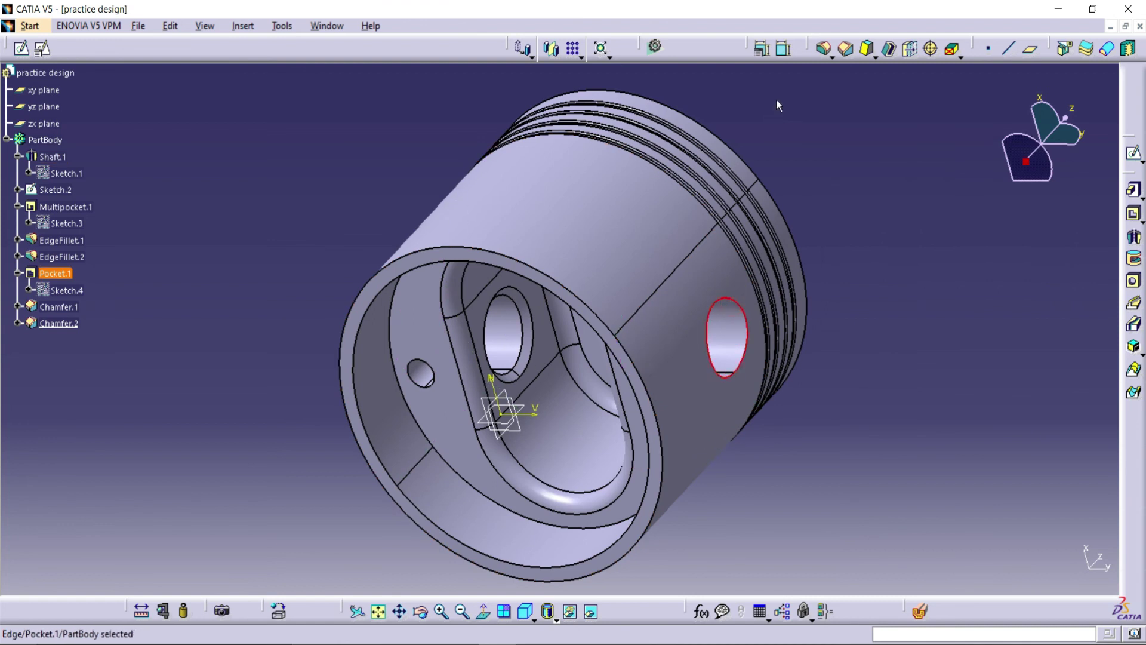
click(846, 48)
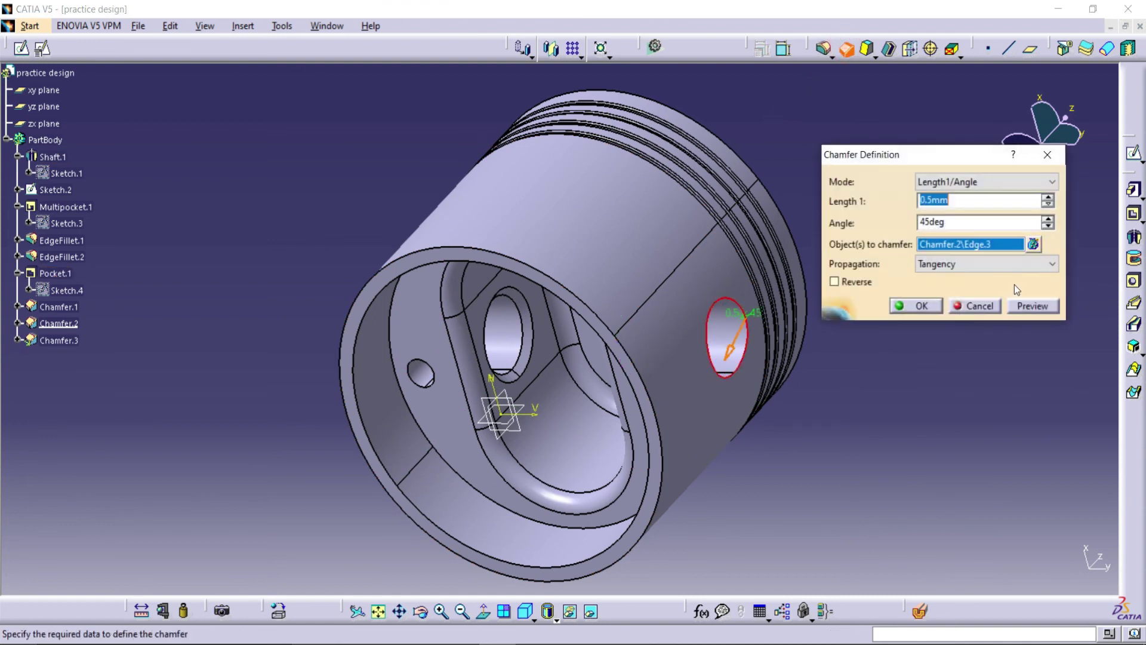
click(1035, 304)
click(917, 306)
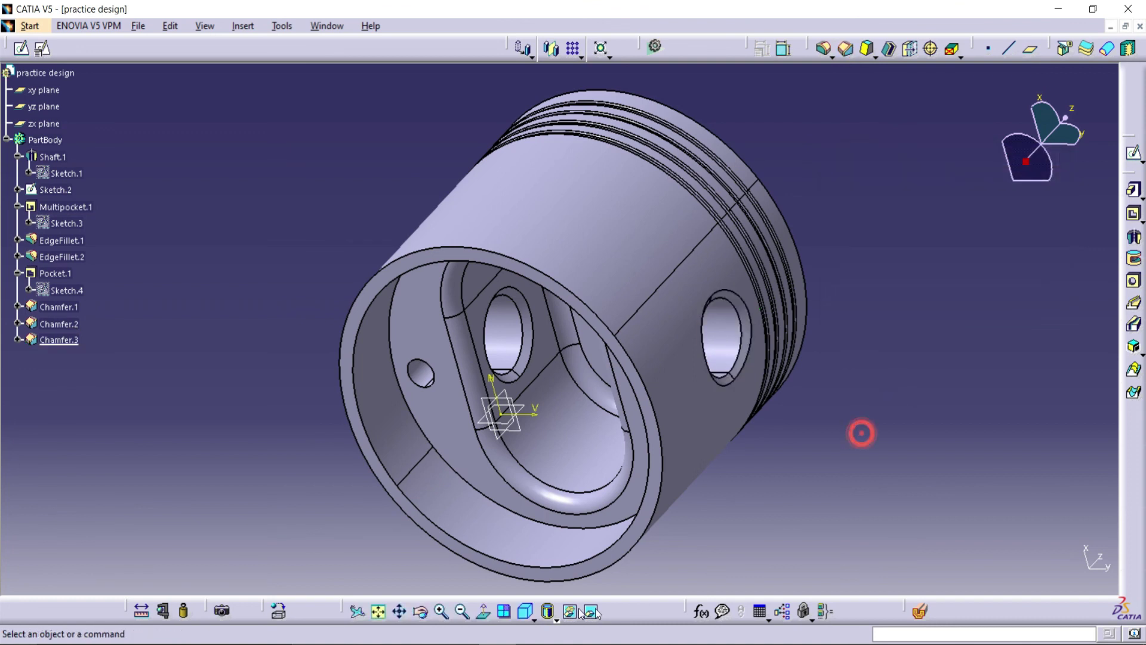
drag(440, 591, 671, 302)
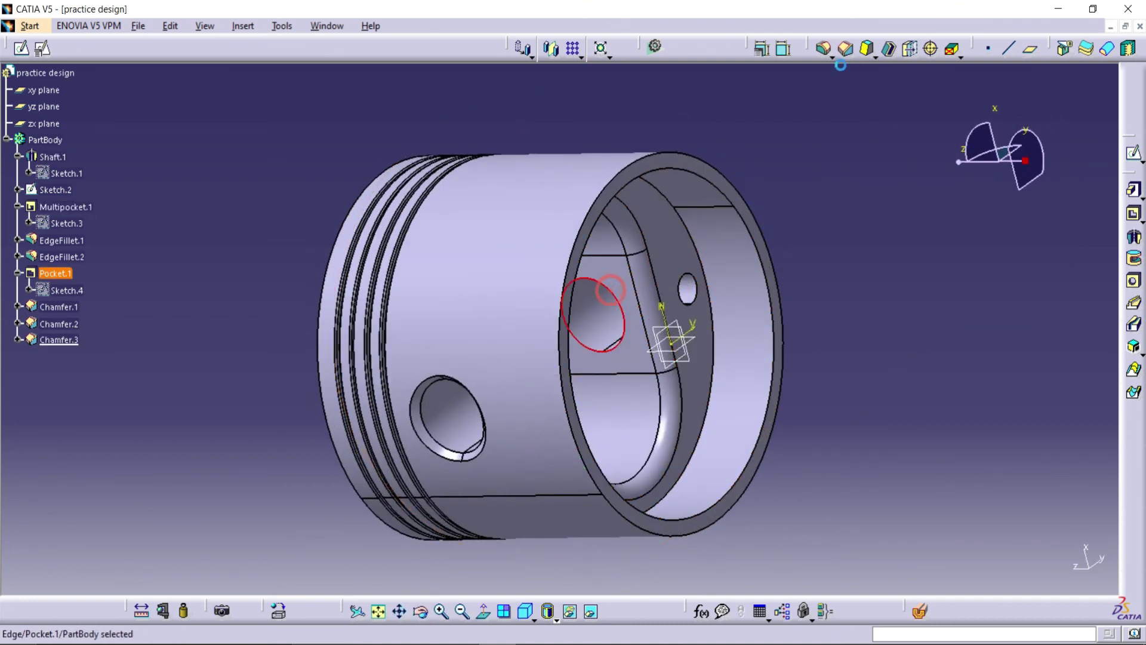
click(846, 48)
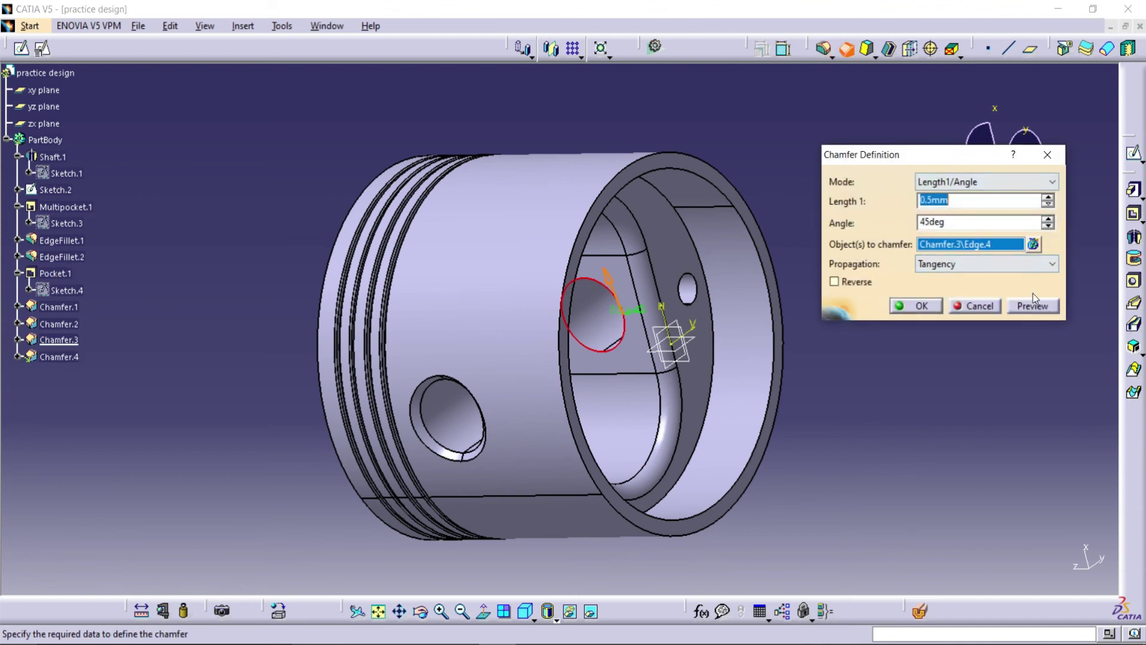
click(1039, 309)
click(910, 309)
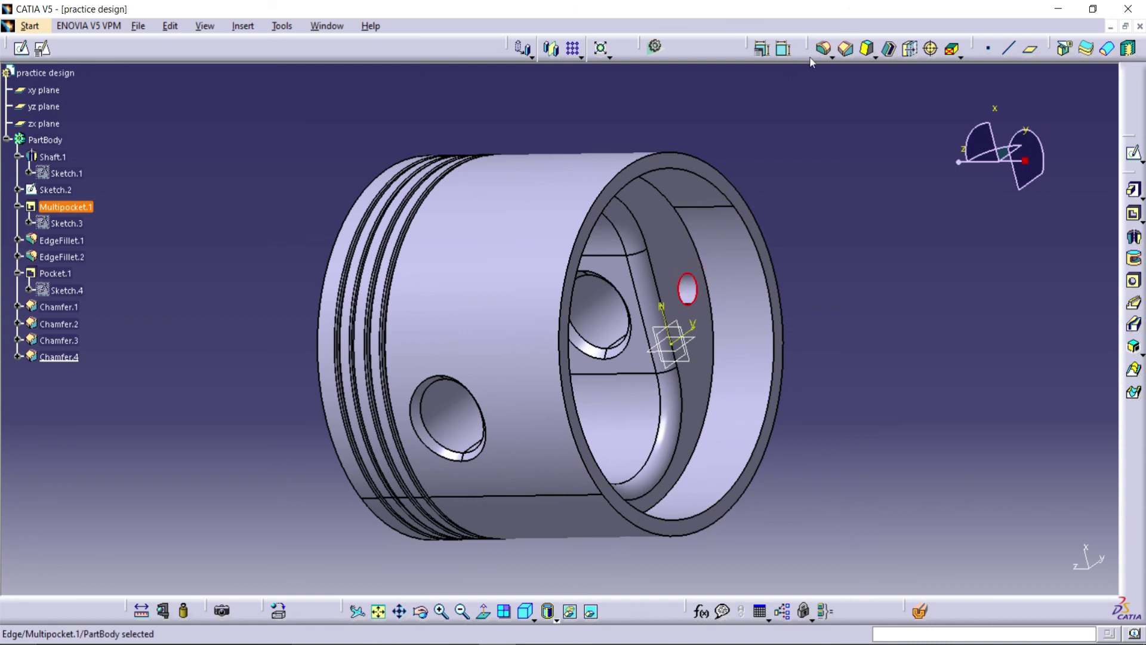
Chamfer both small hole edges at 0.25 mm × 45°.
click(846, 48)
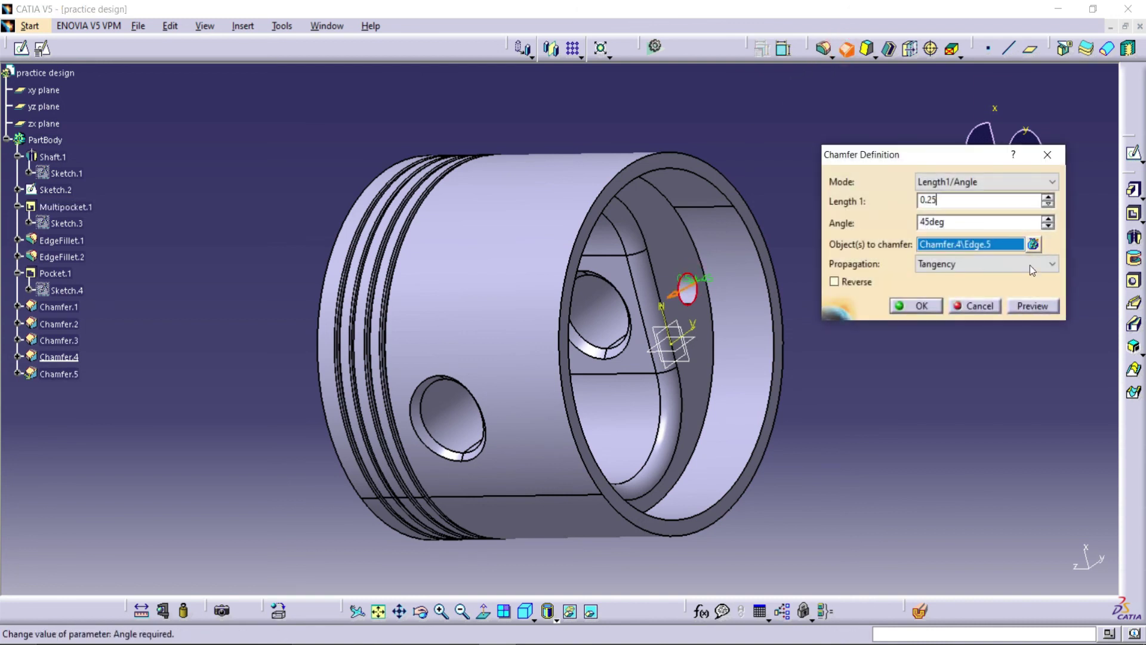
click(1030, 306)
click(902, 308)
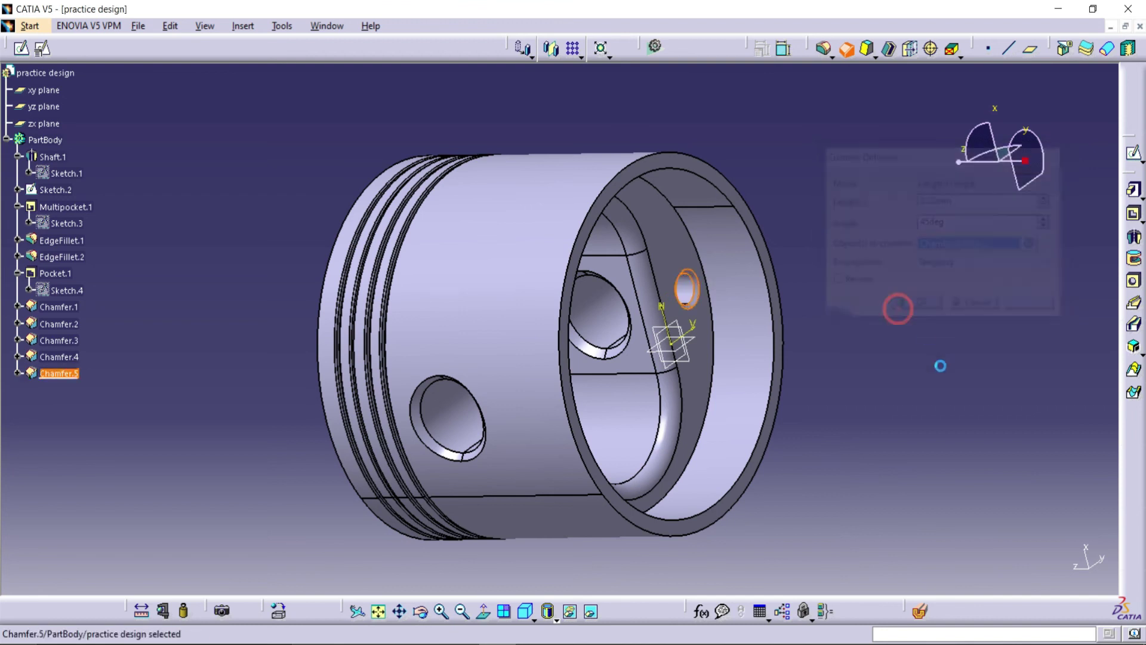
drag(502, 525, 468, 276)
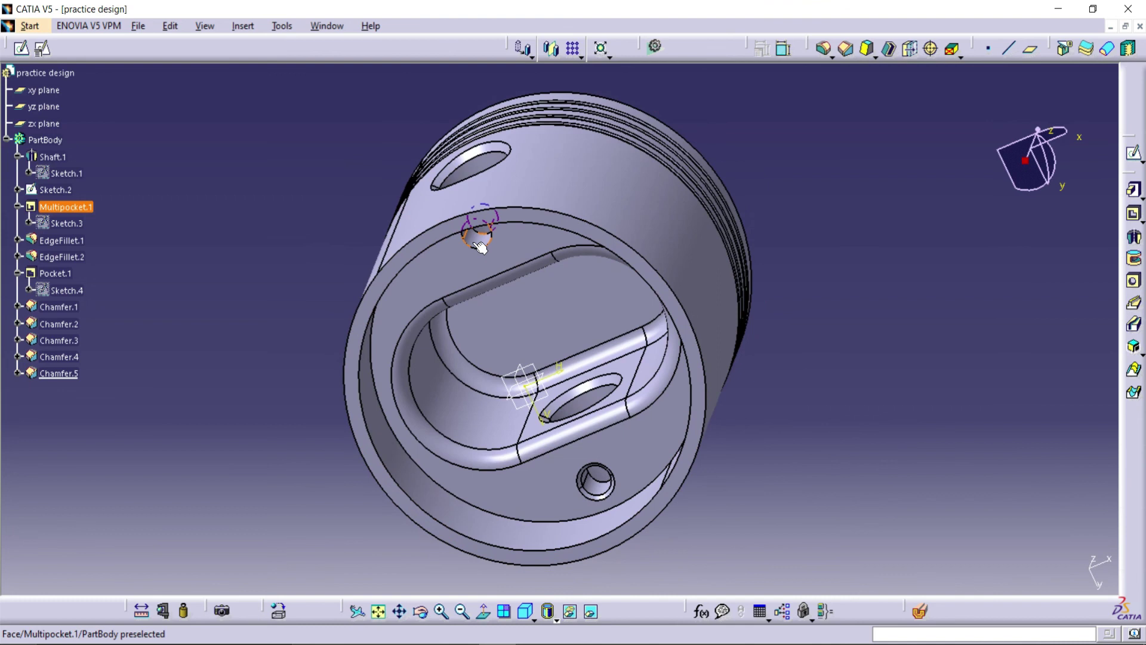
click(477, 250)
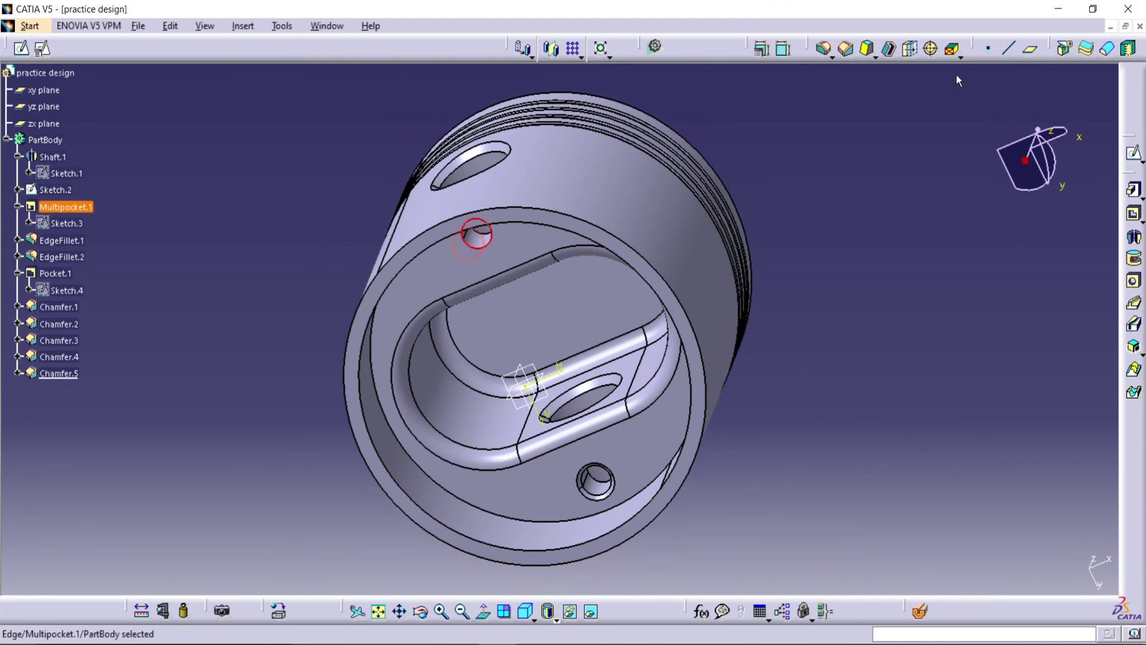
click(845, 48)
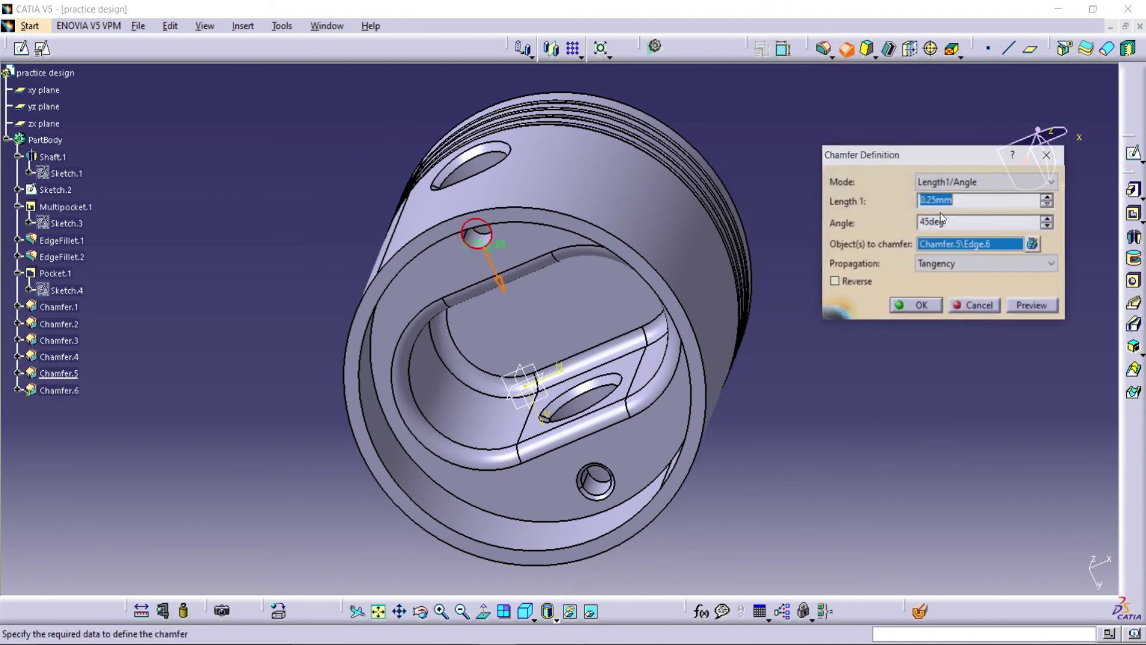
click(1032, 305)
click(915, 305)
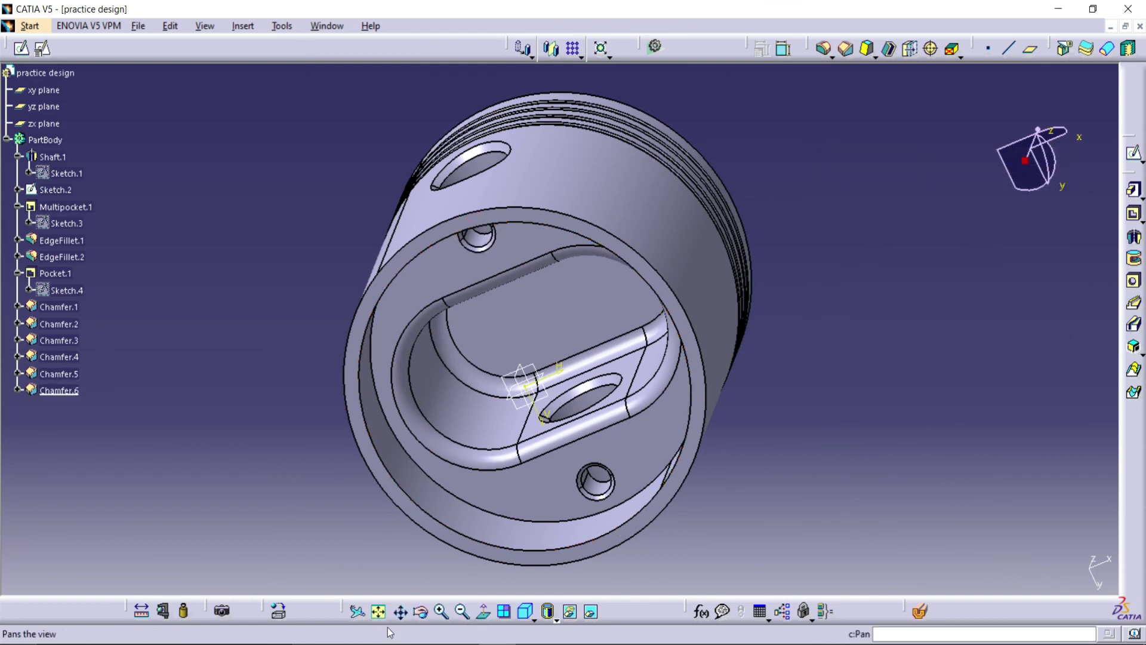
middle_drag(461, 468, 464, 334)
click(463, 335)
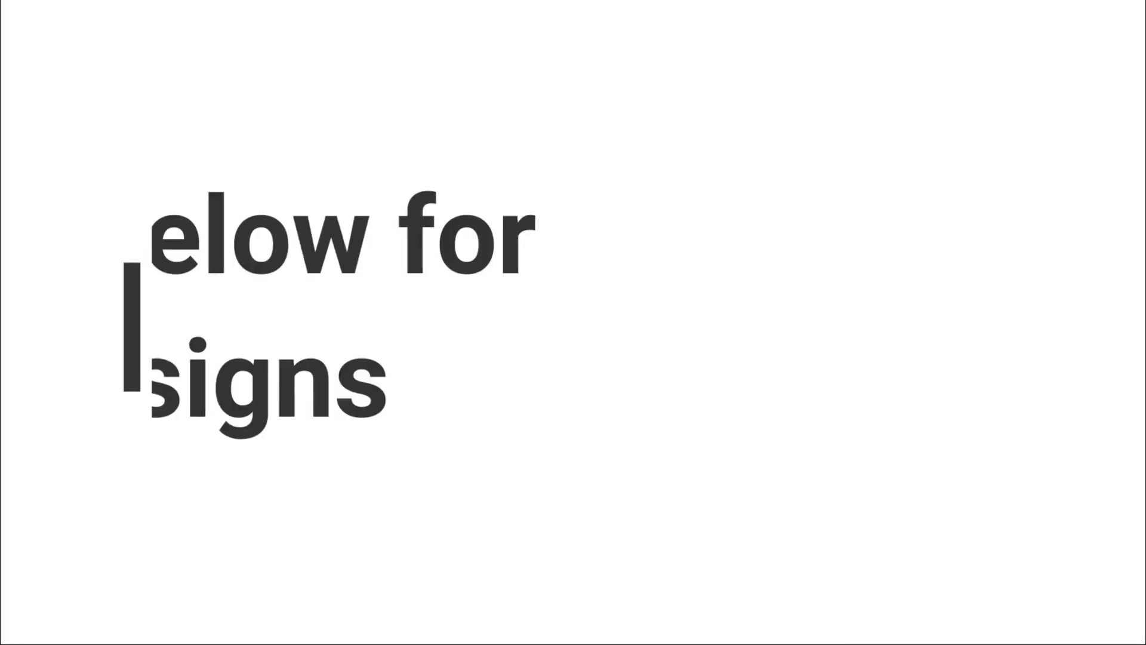